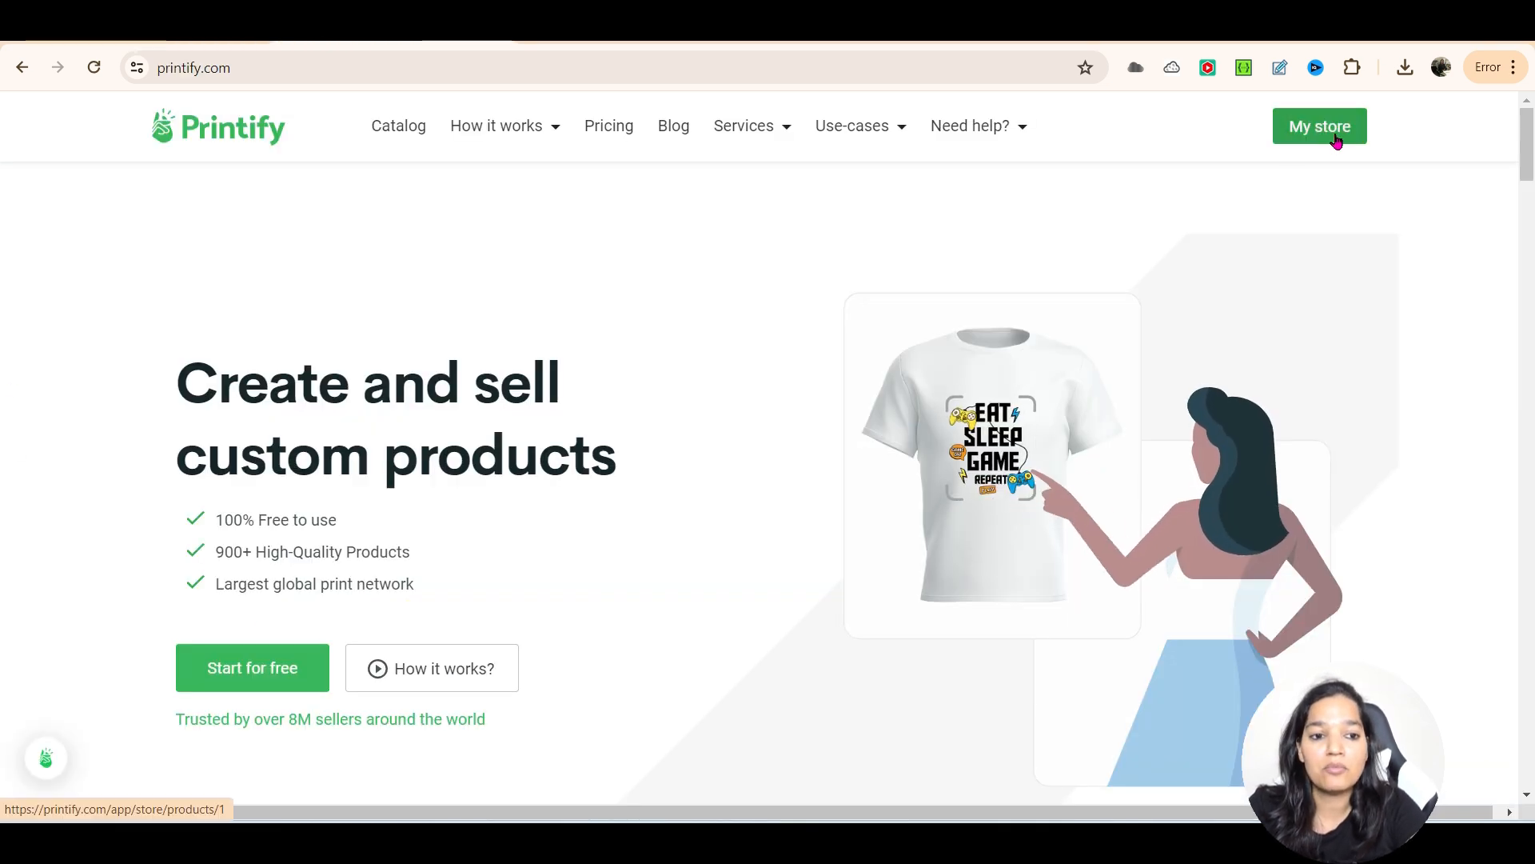
Open the Printify store and go to the Mugs category under Home & Living in the catalog.
left_click(1332, 142)
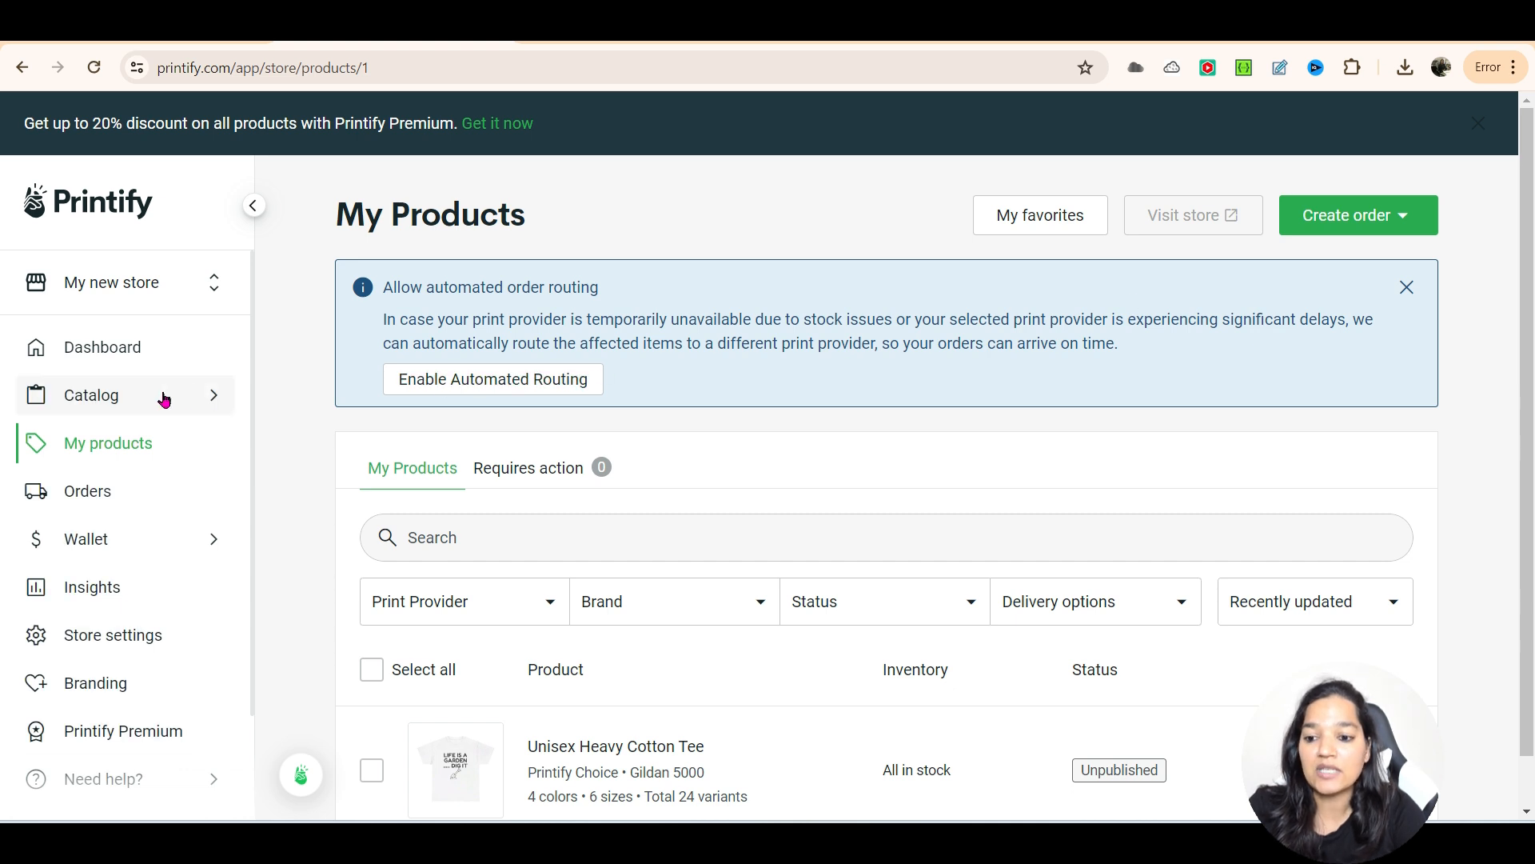
left_click(211, 395)
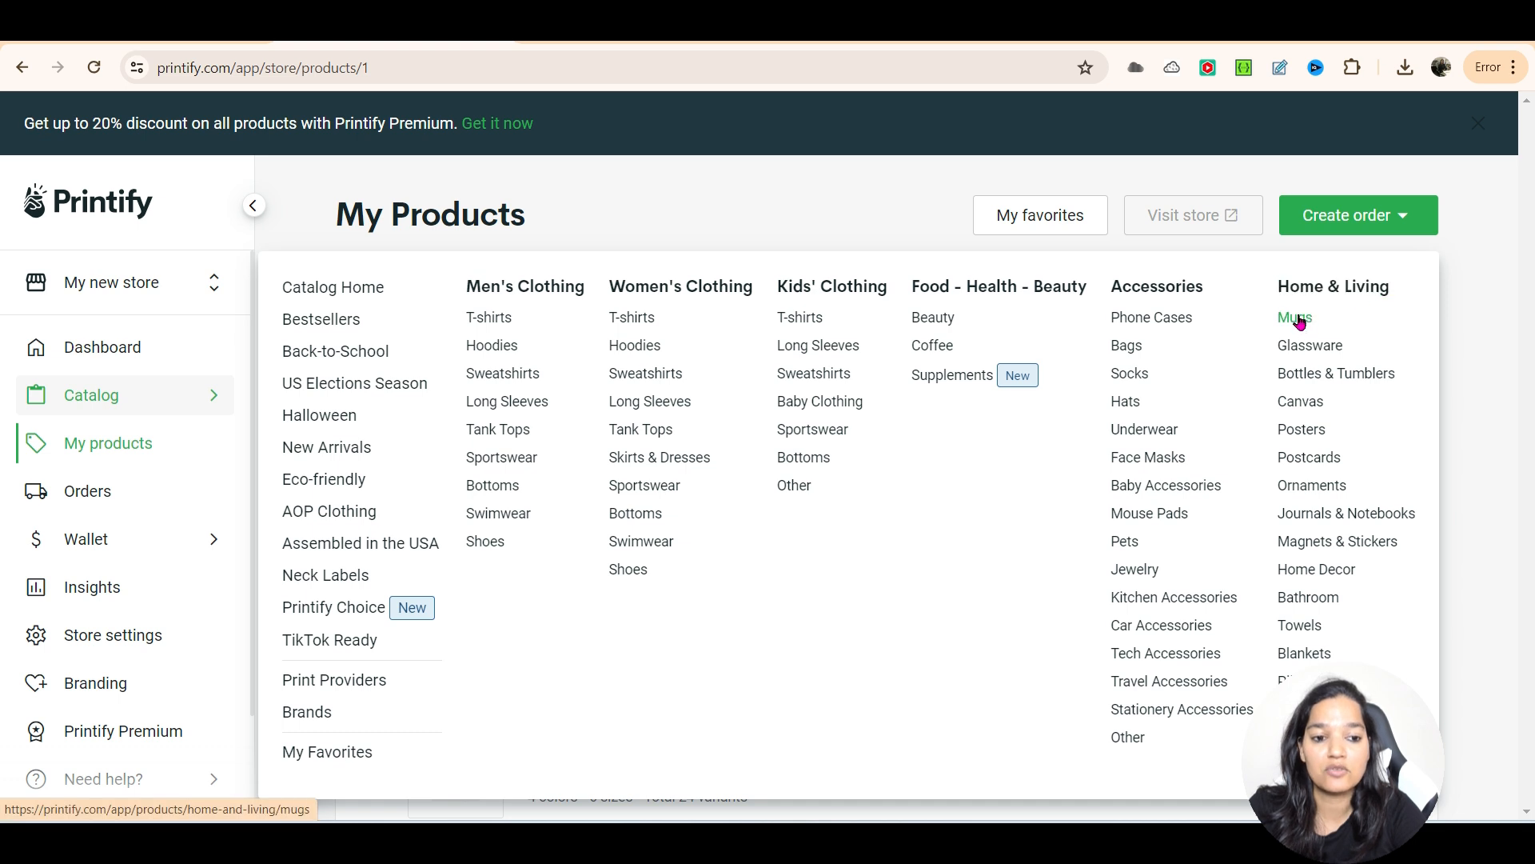
left_click(1297, 320)
Open the Accent Coffee Mug (11, 15oz) and start designing it with the District Photo provider.
scroll(736, 667, "down", 2)
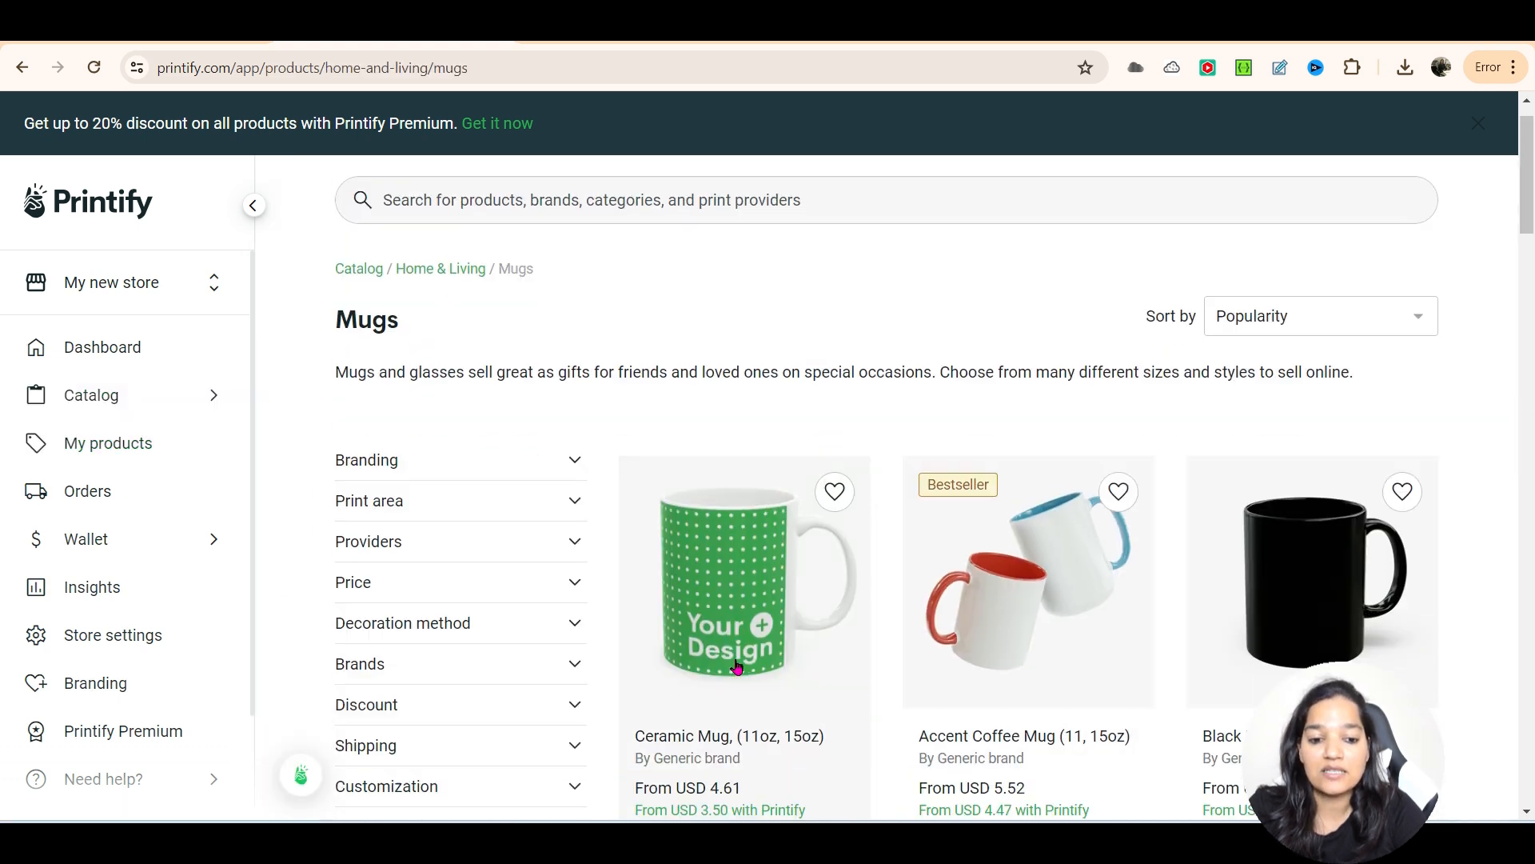
scroll(1037, 552, "down", 3)
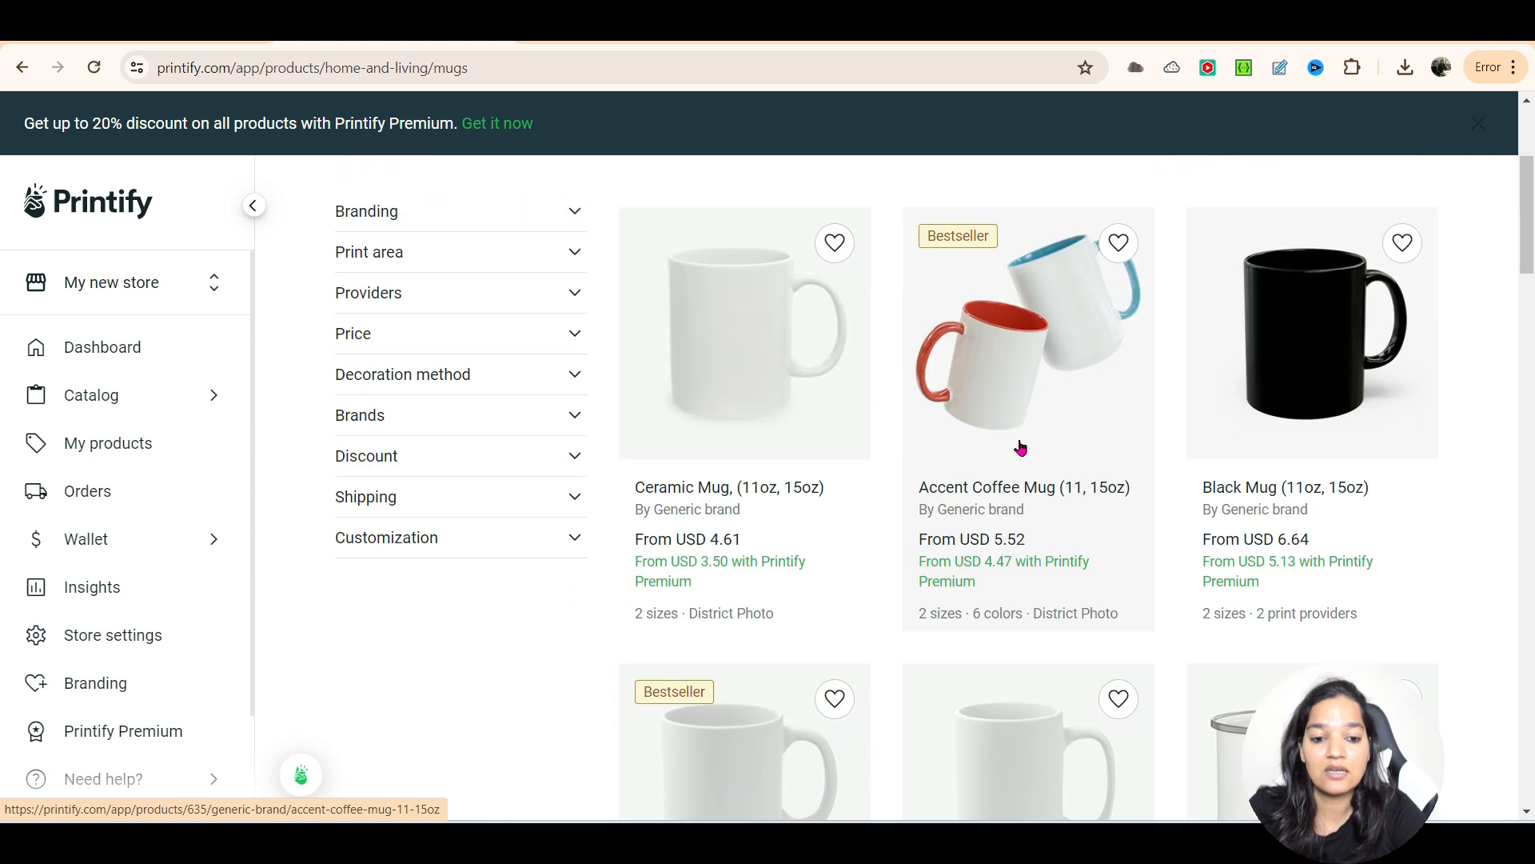
left_click(1002, 379)
scroll(989, 666, "down", 3)
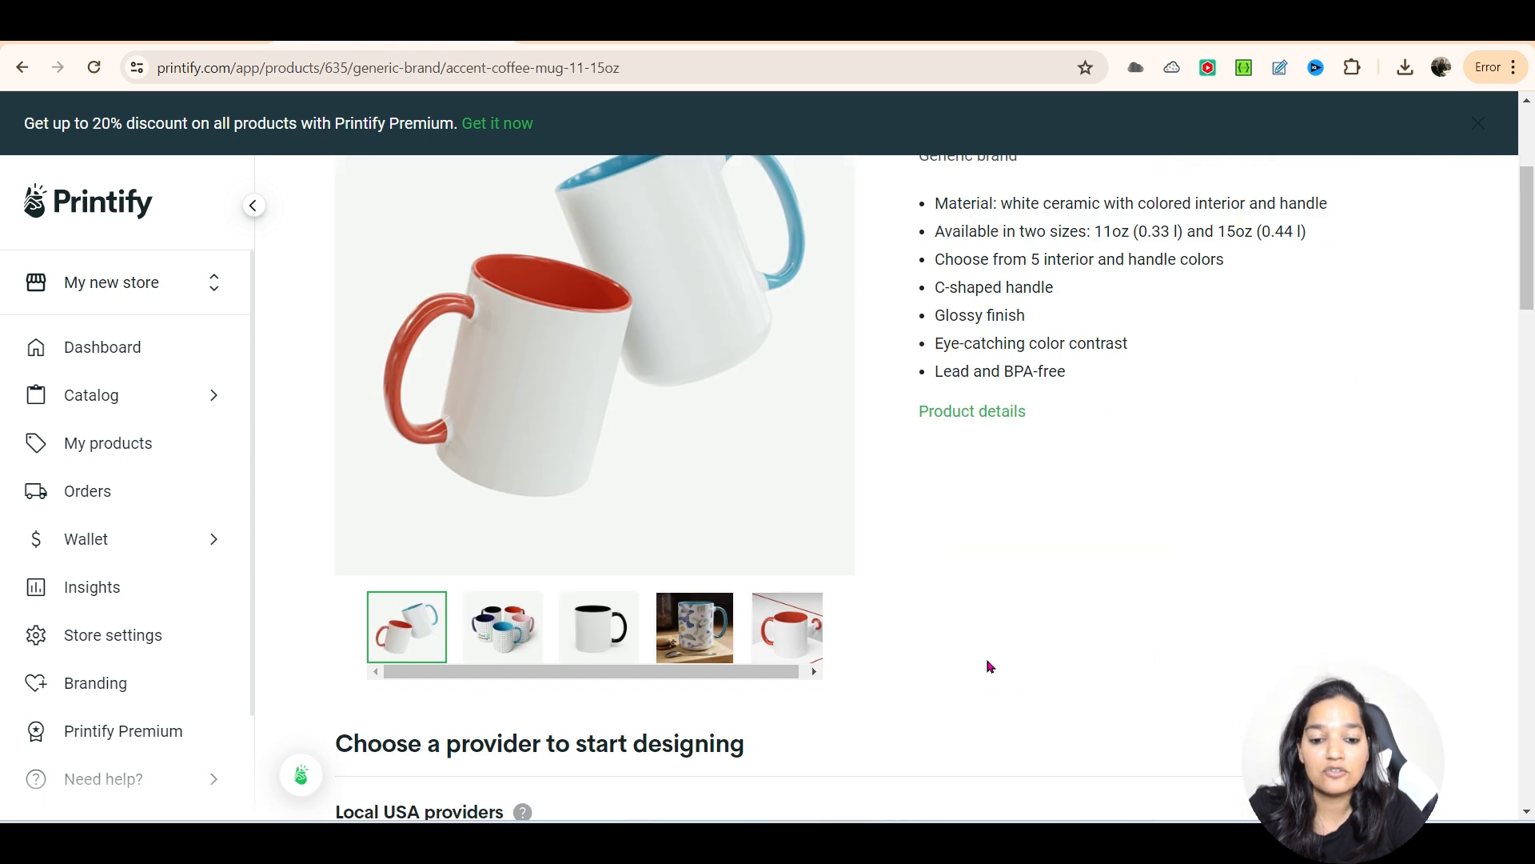
scroll(989, 666, "down", 5)
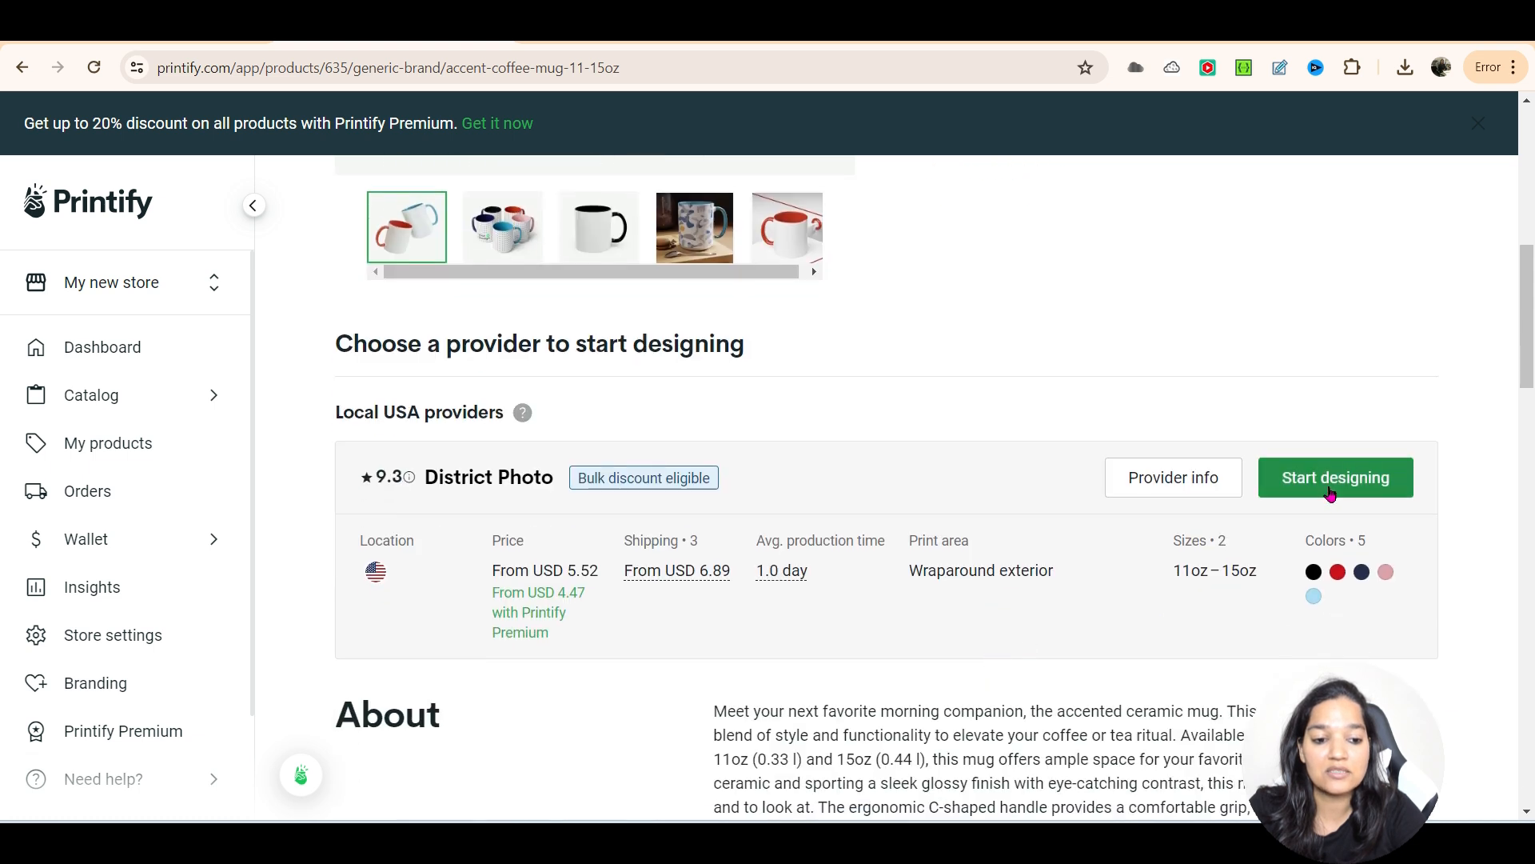
left_click(1332, 483)
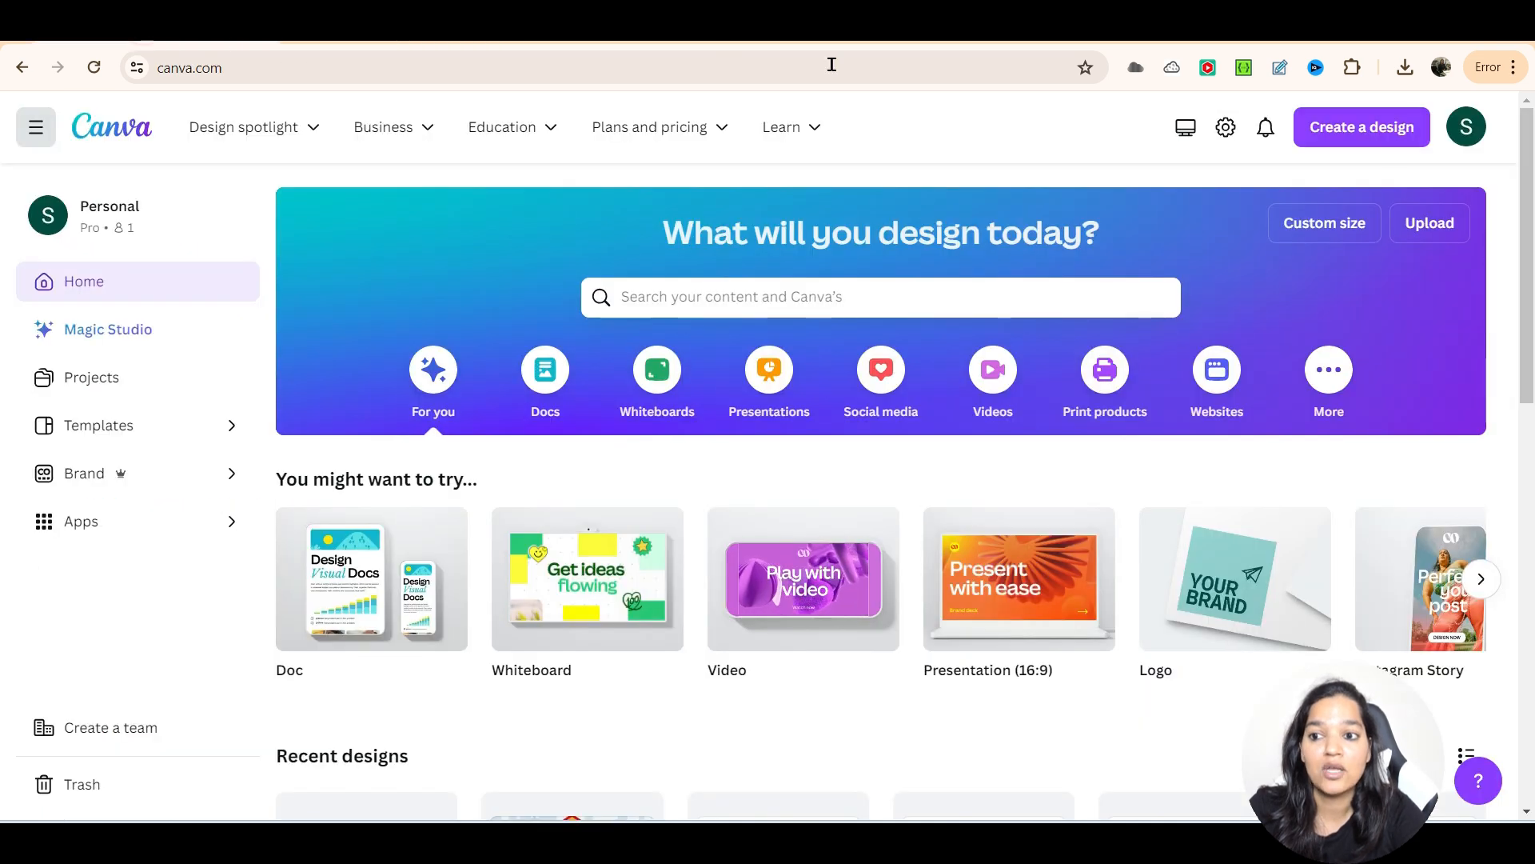
In Canva, create a new custom-size design 2475 px wide and 1155 px high.
left_click(1302, 122)
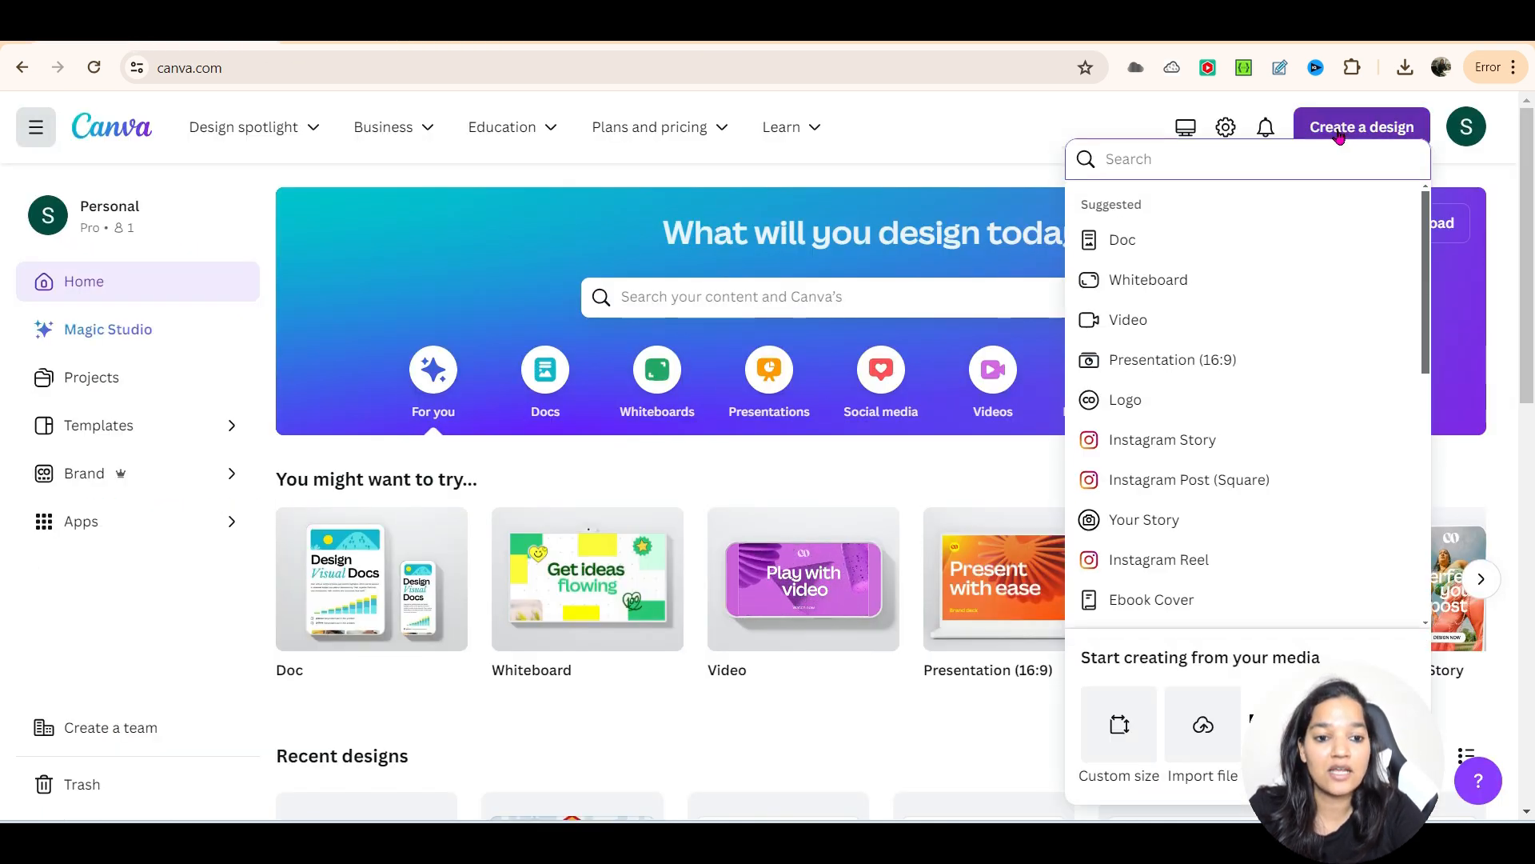
left_click(1121, 752)
left_click(1108, 257)
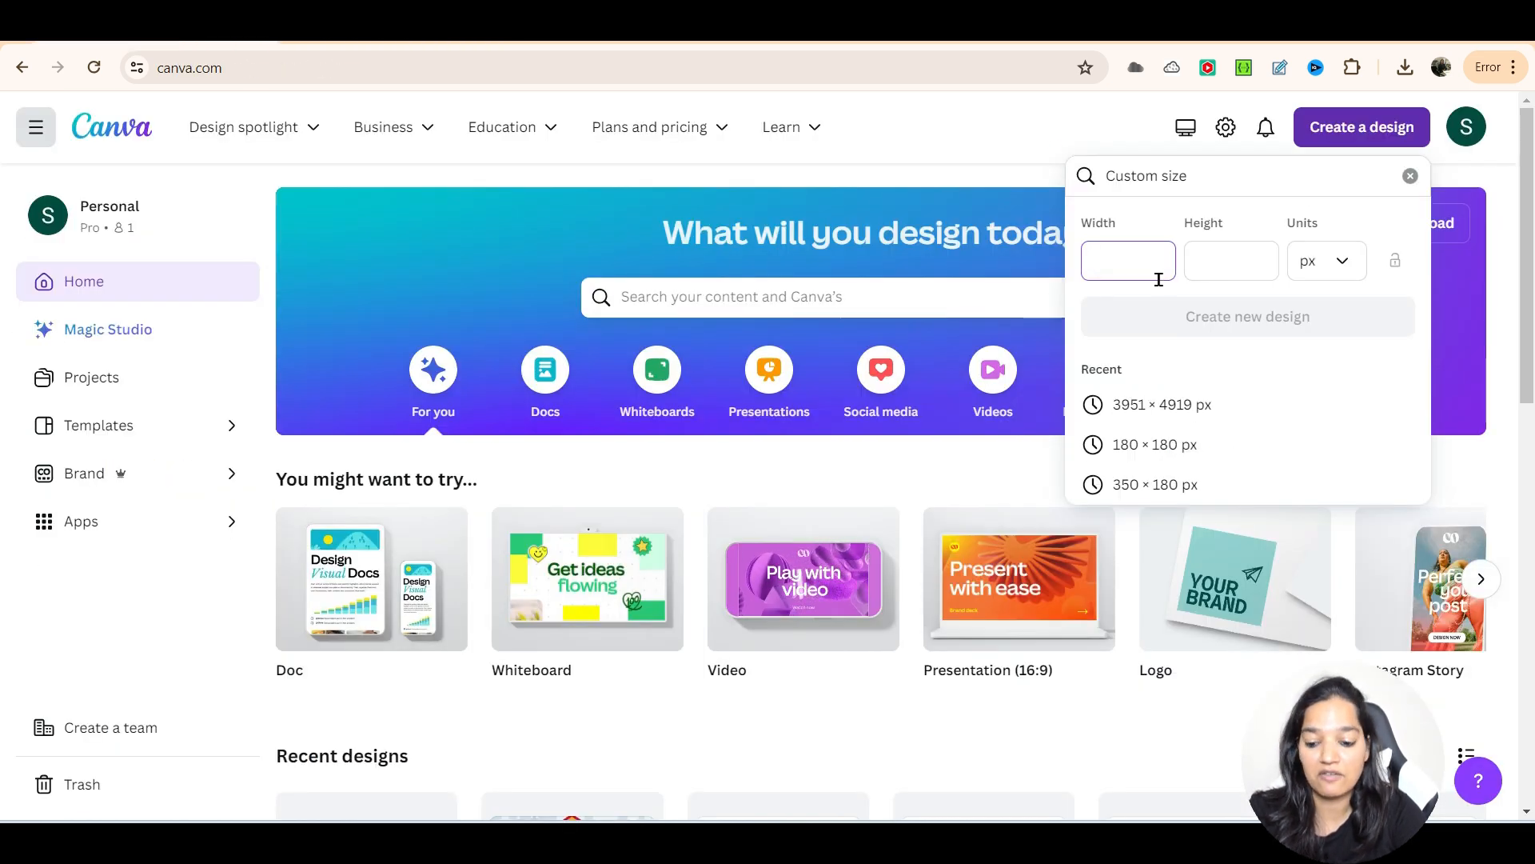
type("2475")
left_click(1236, 268)
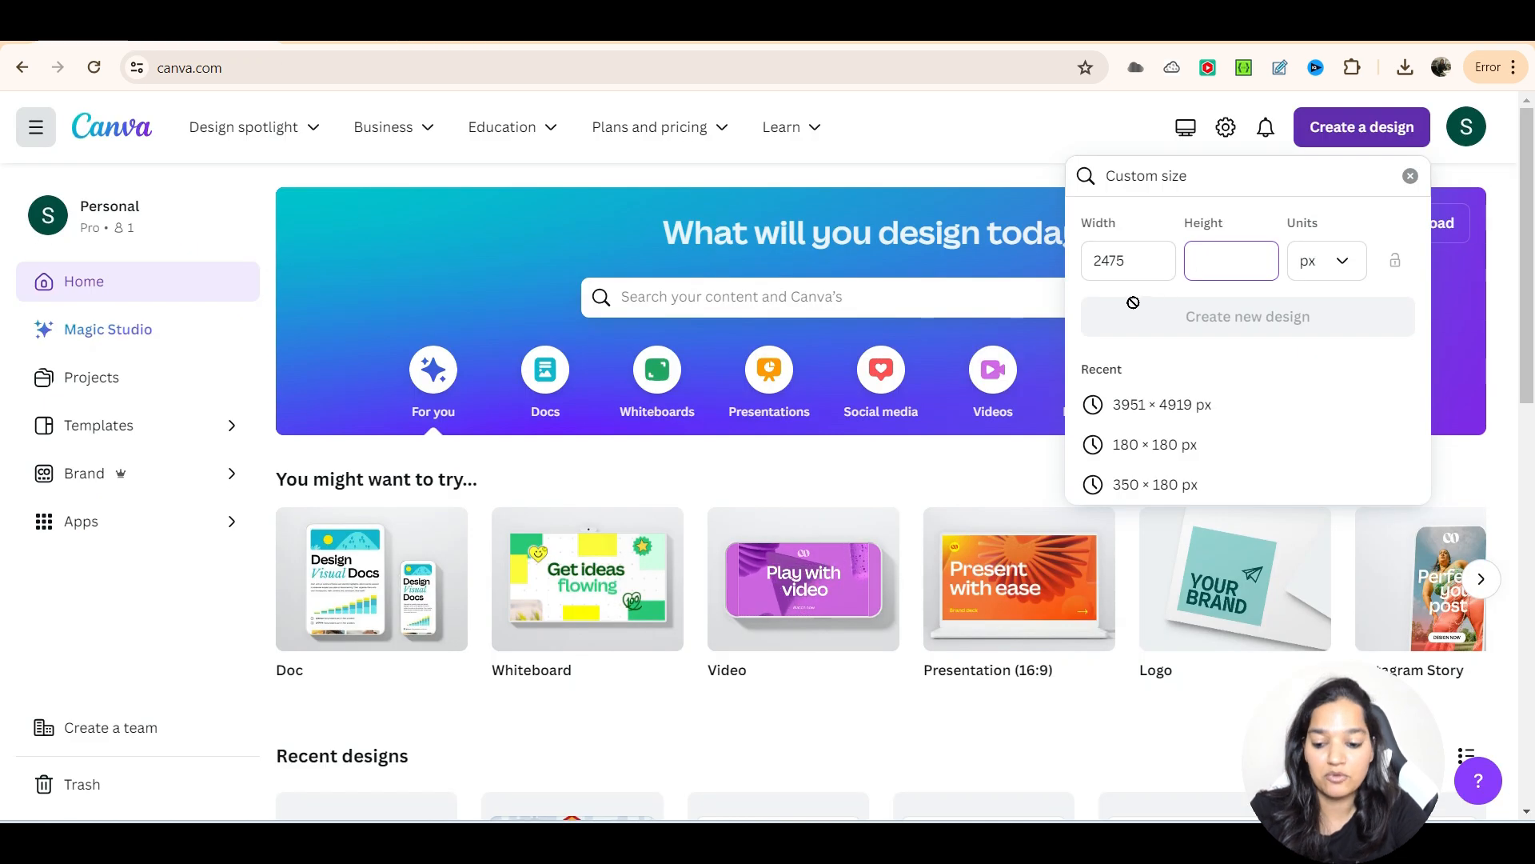
type("1155")
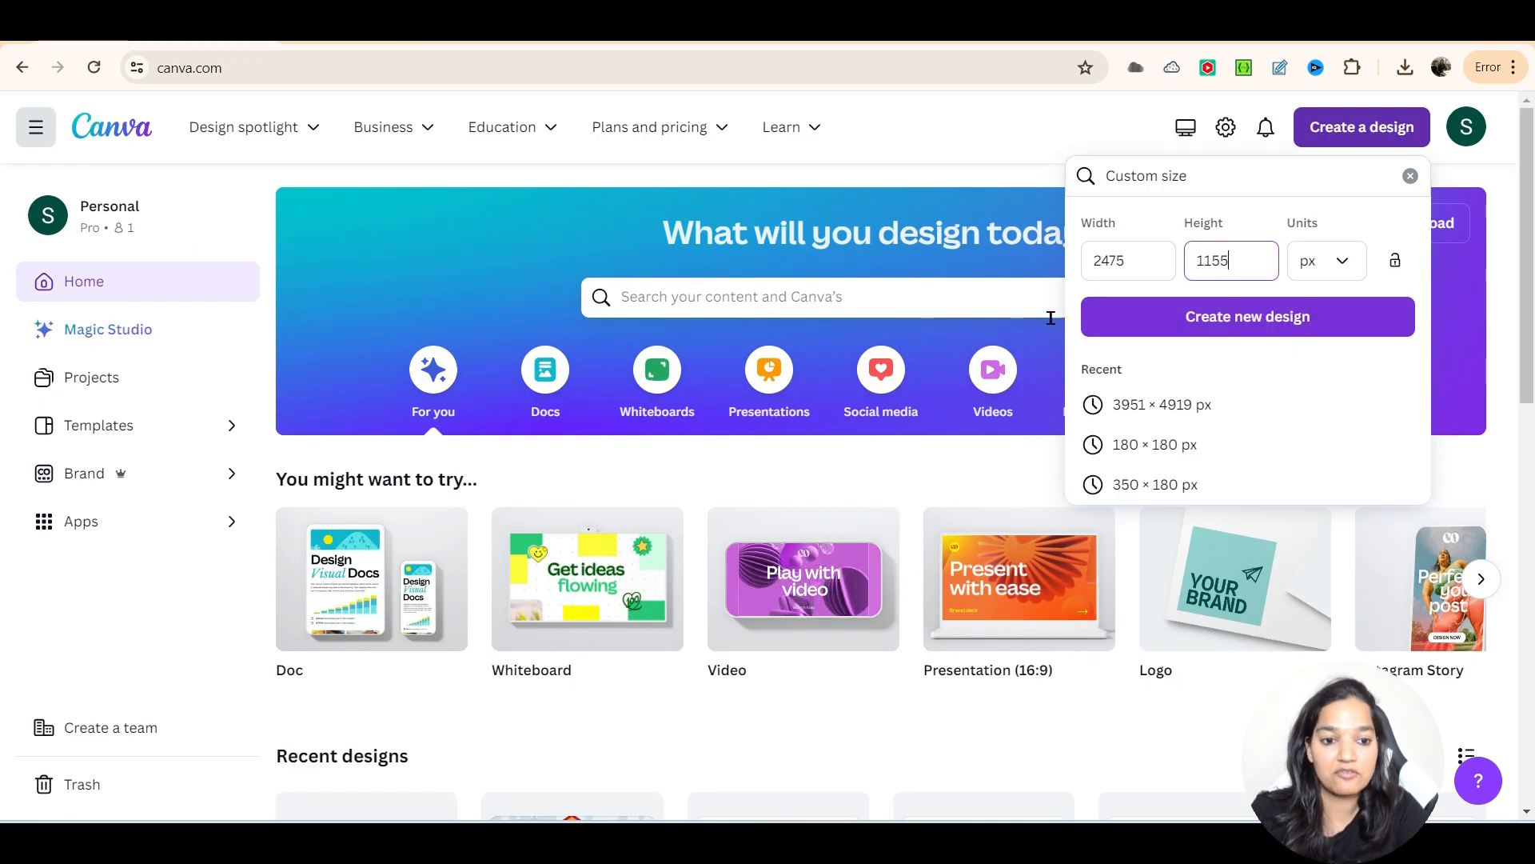
left_click(1241, 321)
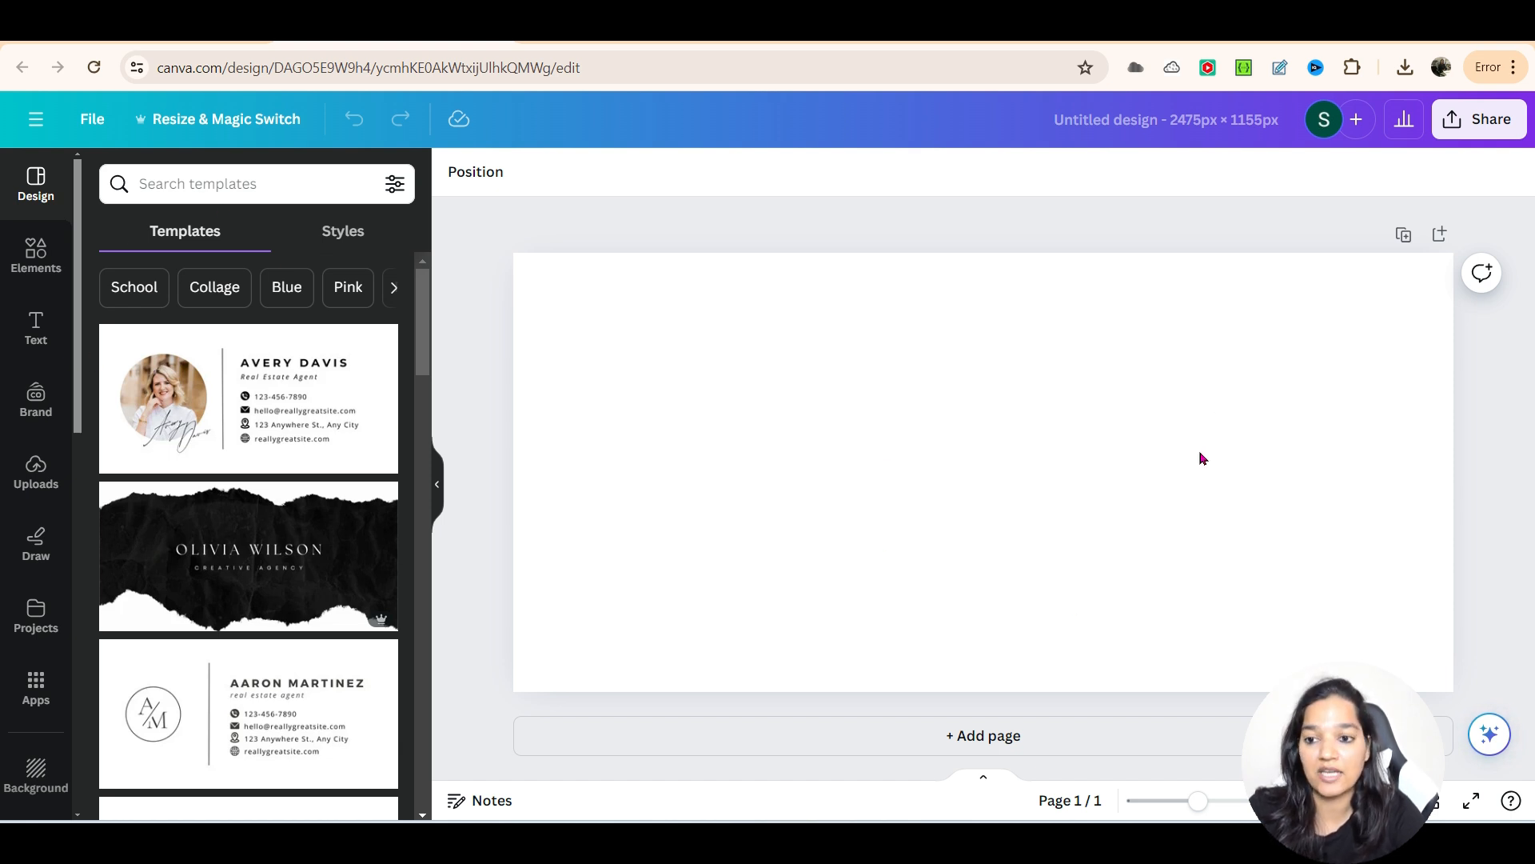
Search the design templates for "quotes".
left_click(181, 189)
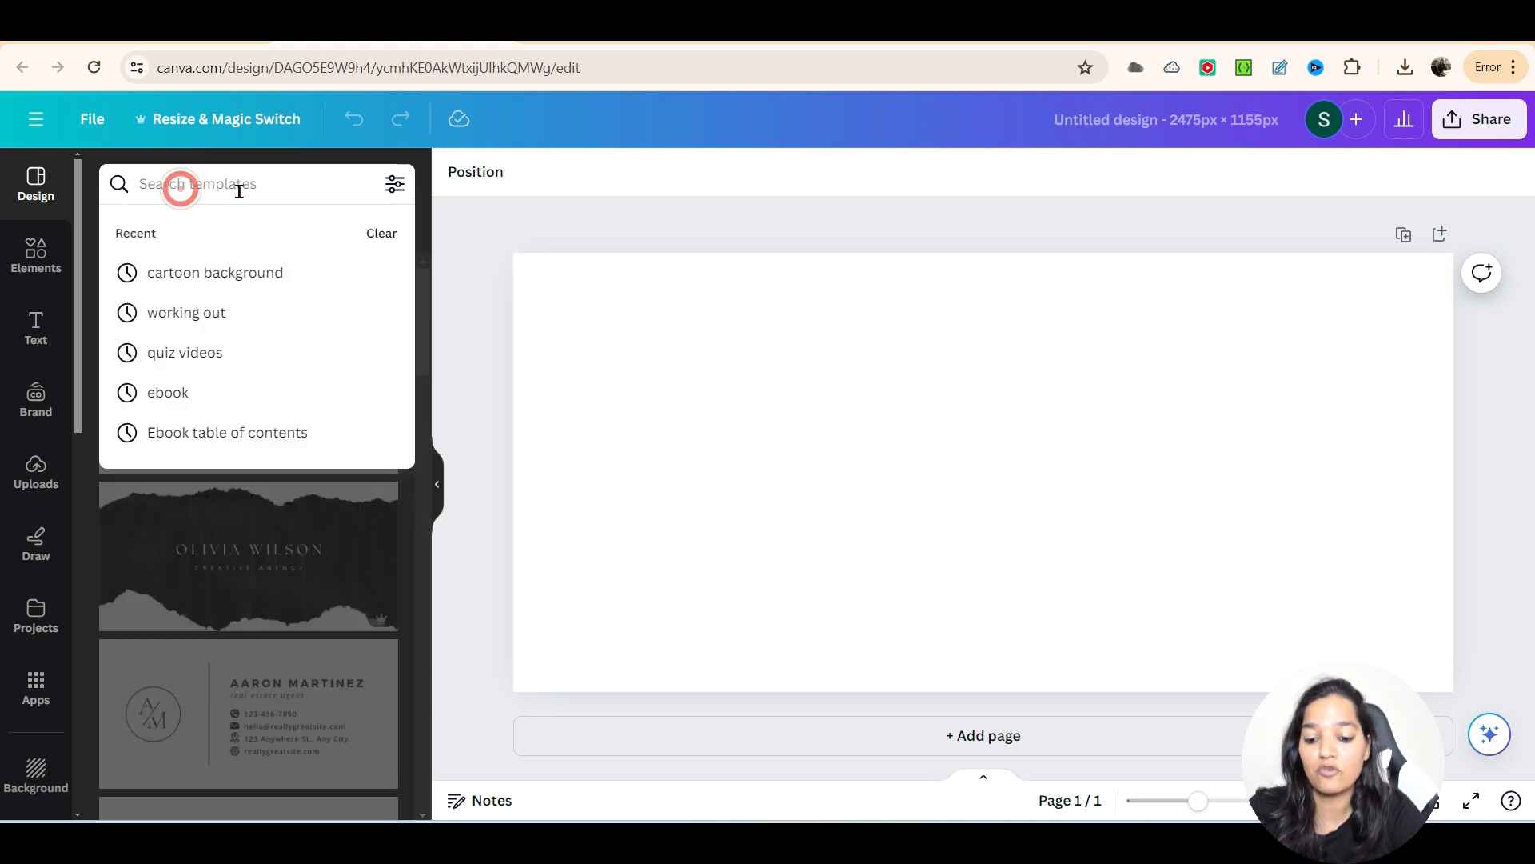
type("quotes")
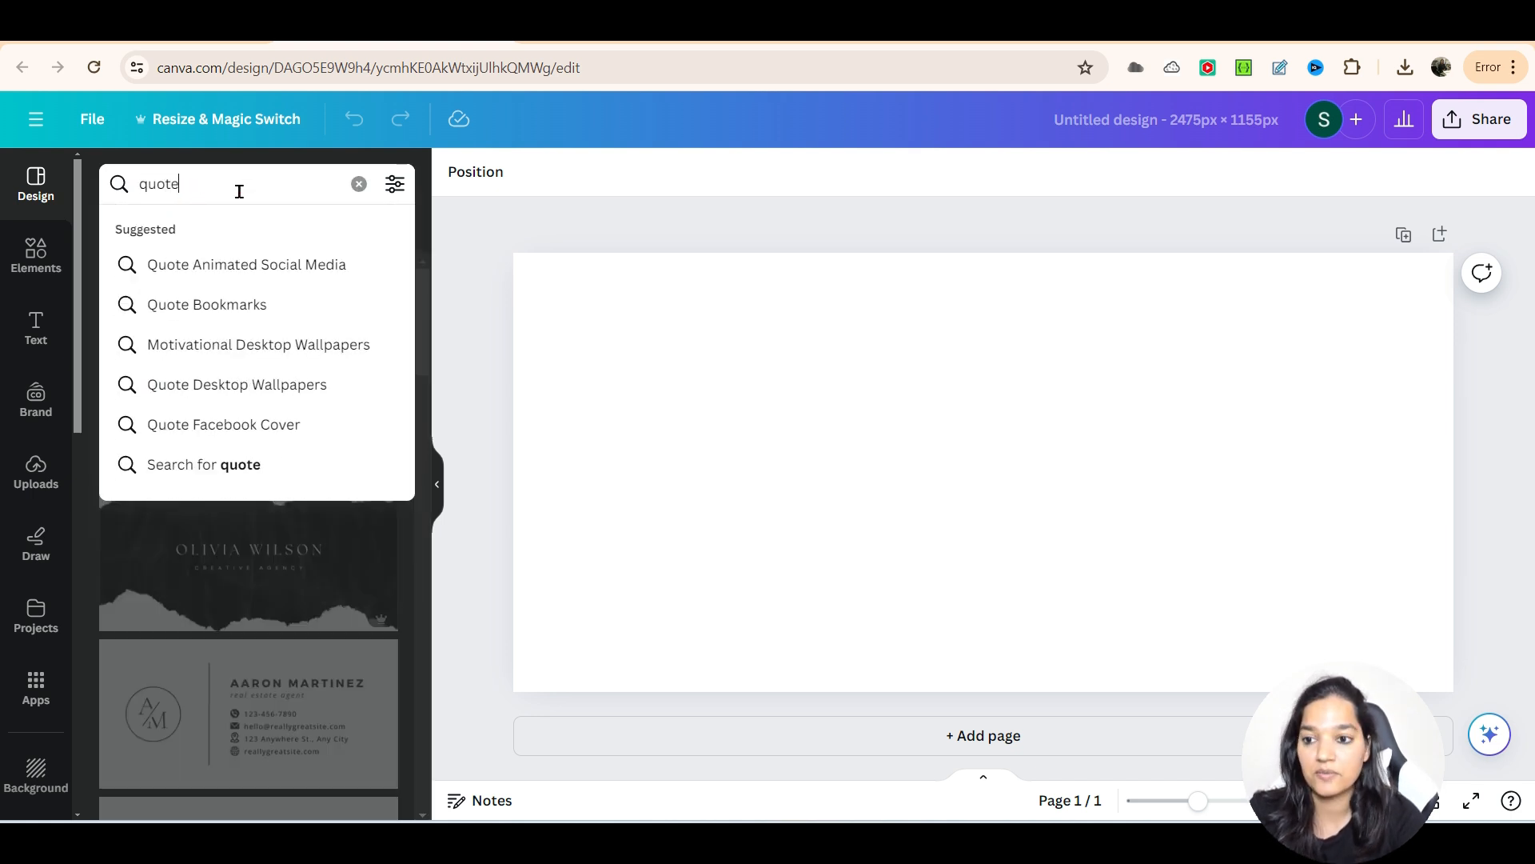
key("Return")
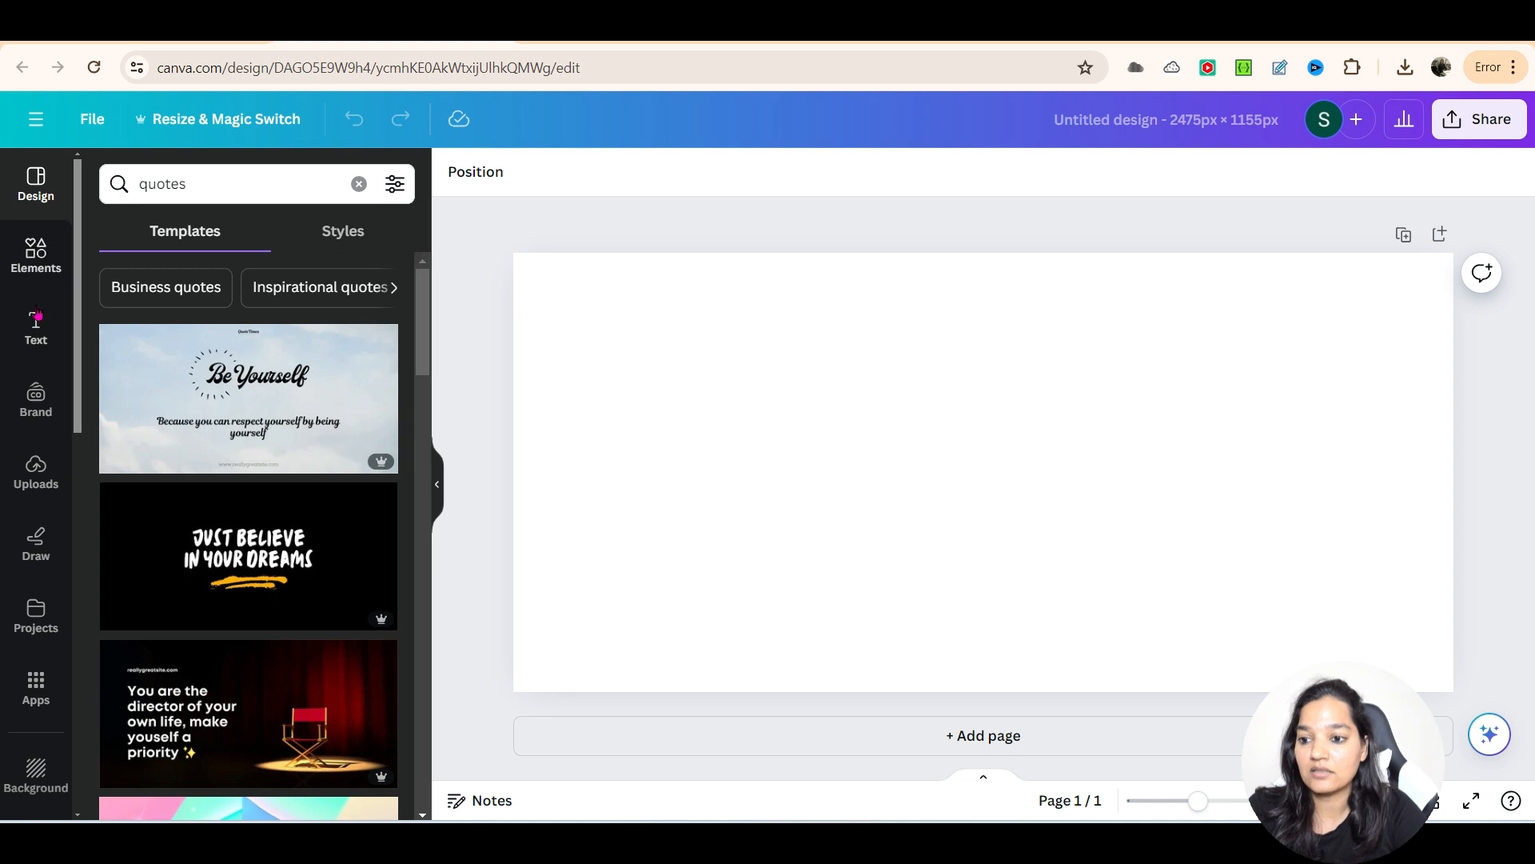
Search the elements for "quotes", limit the results to graphics, and look through them for a suitable mug motif.
left_click(36, 256)
left_click(160, 184)
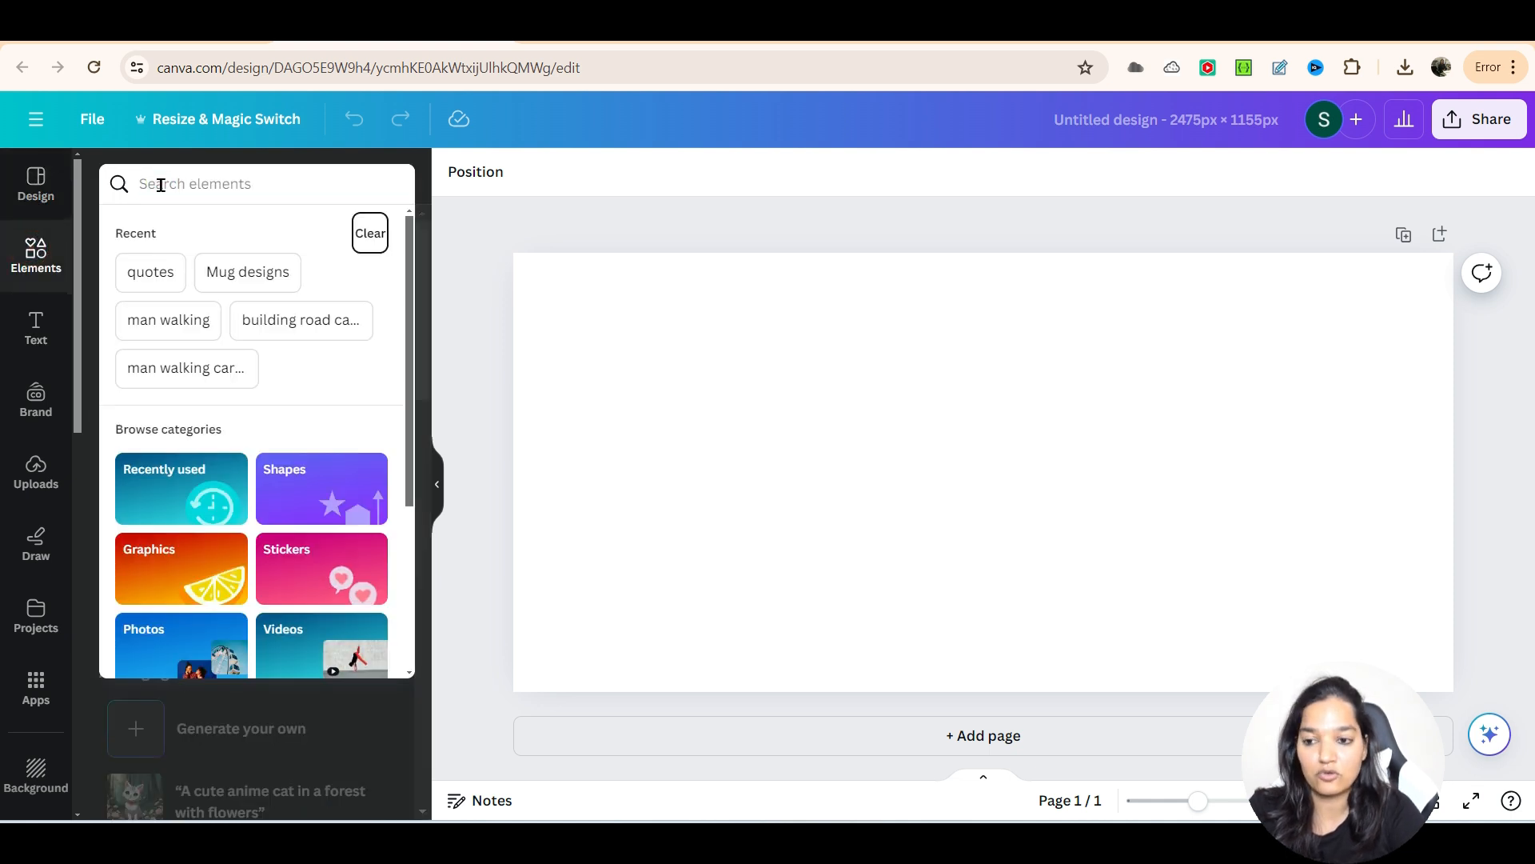
type("quotes")
key("Return")
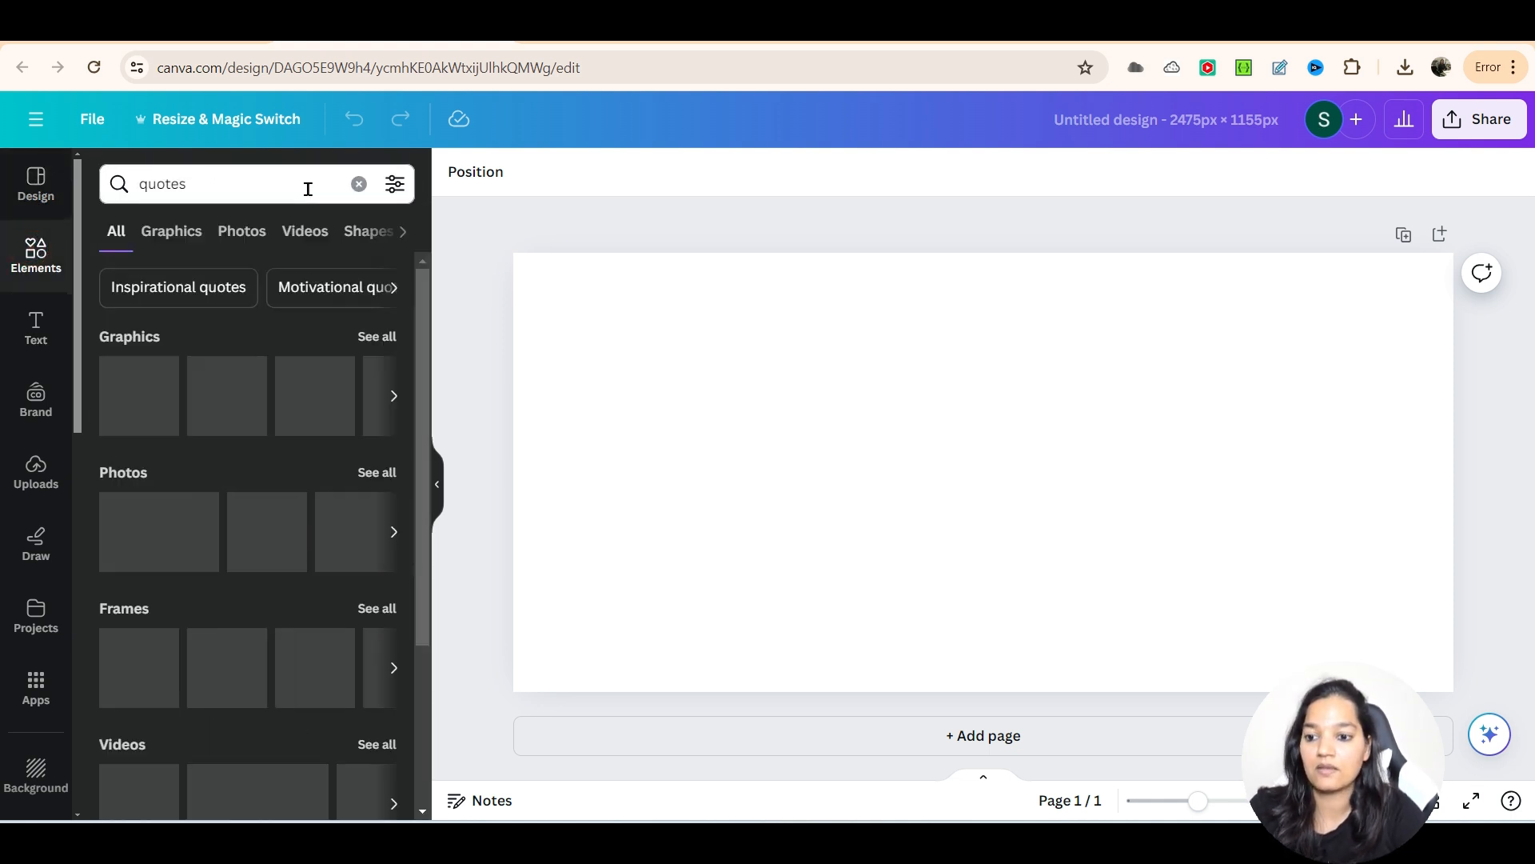
scroll(276, 471, "down", 3)
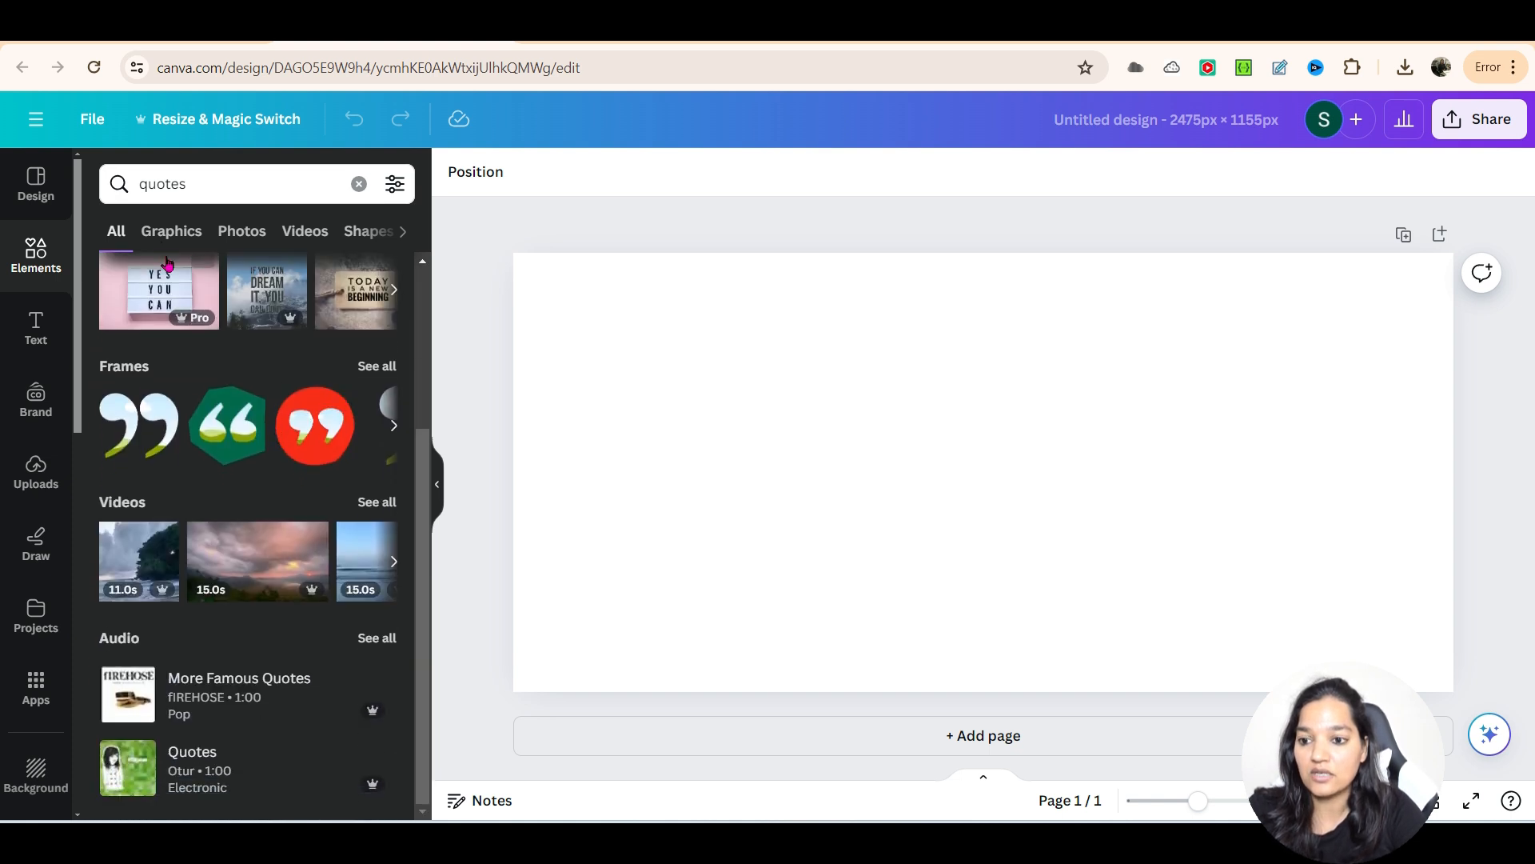
left_click(168, 232)
scroll(320, 512, "down", 8)
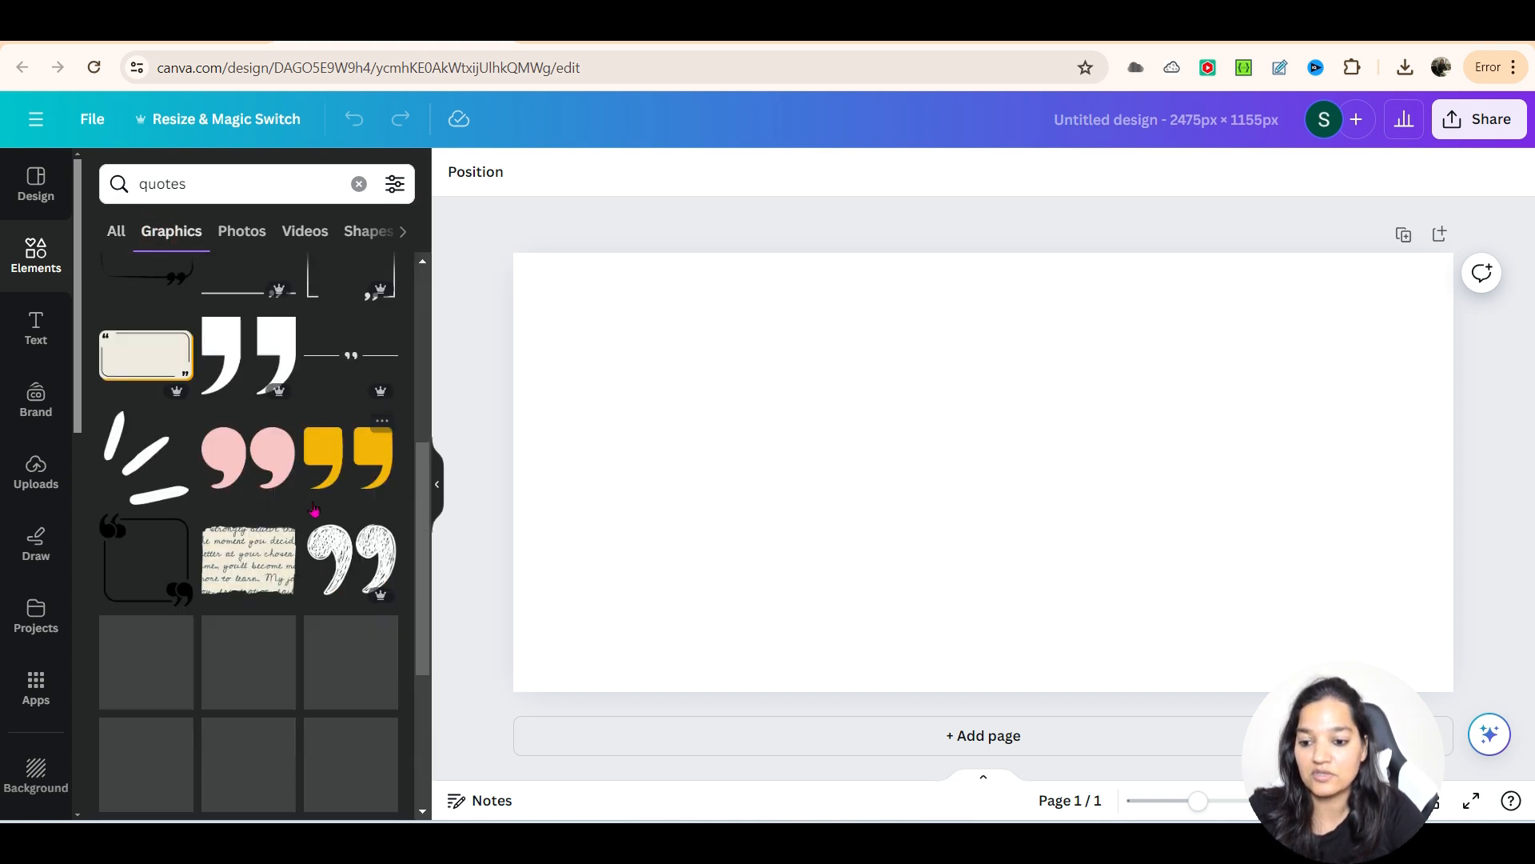
scroll(318, 510, "down", 2)
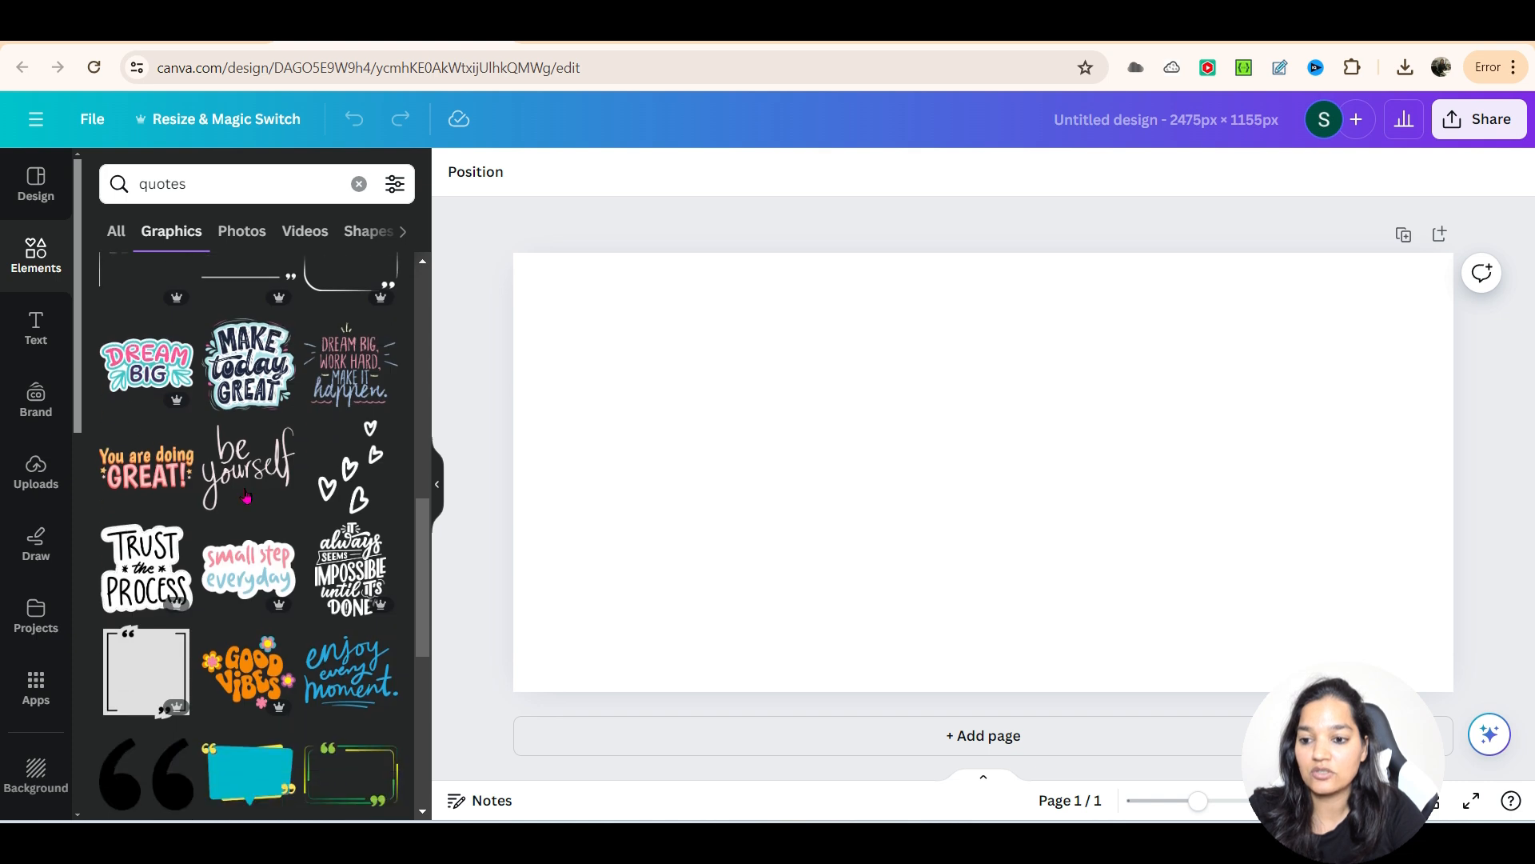
scroll(304, 576, "down", 3)
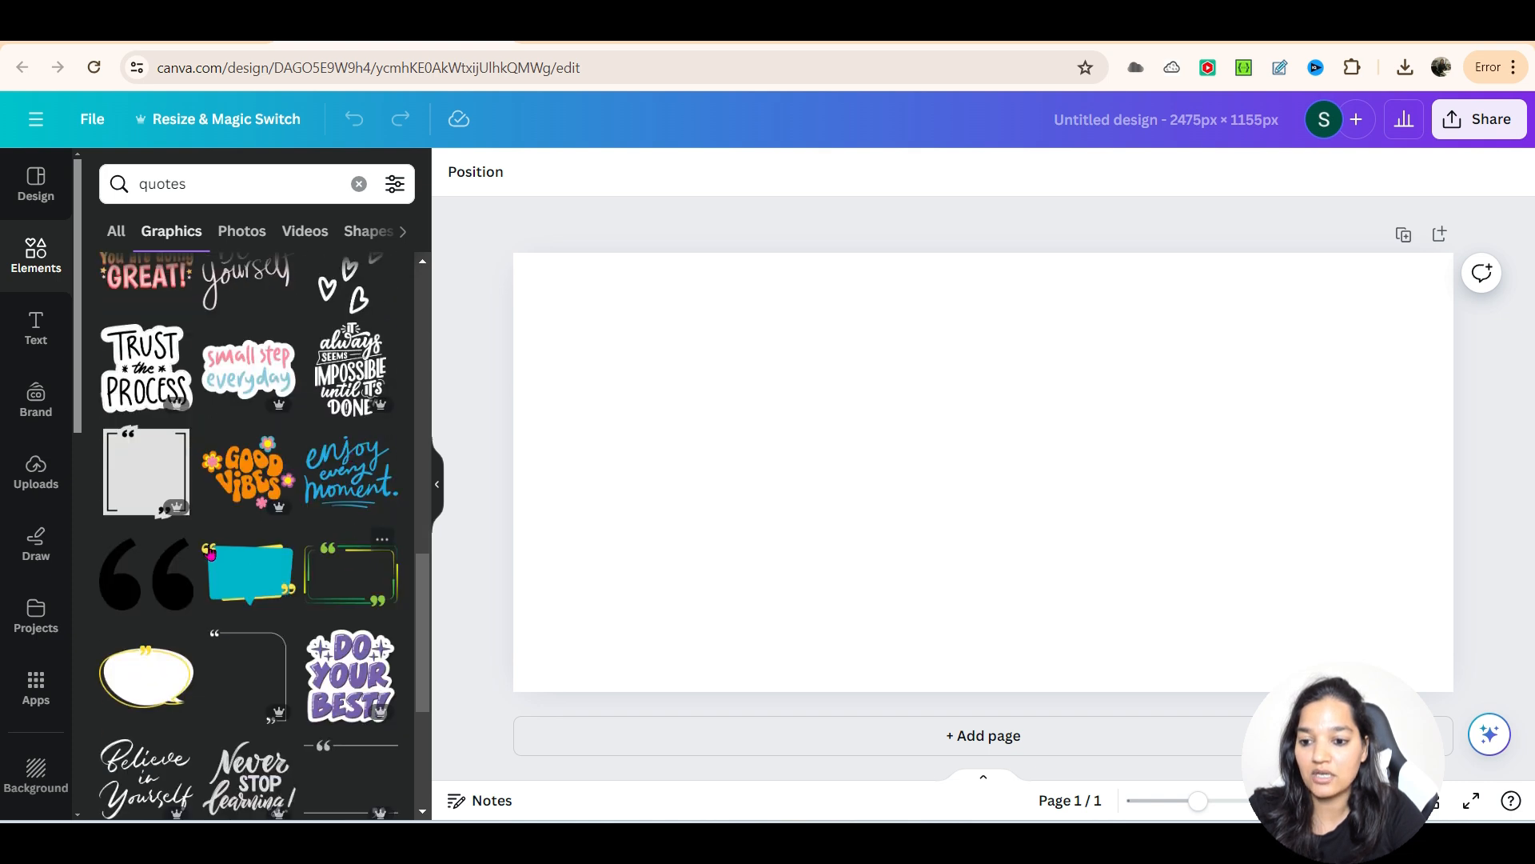
scroll(304, 578, "down", 7)
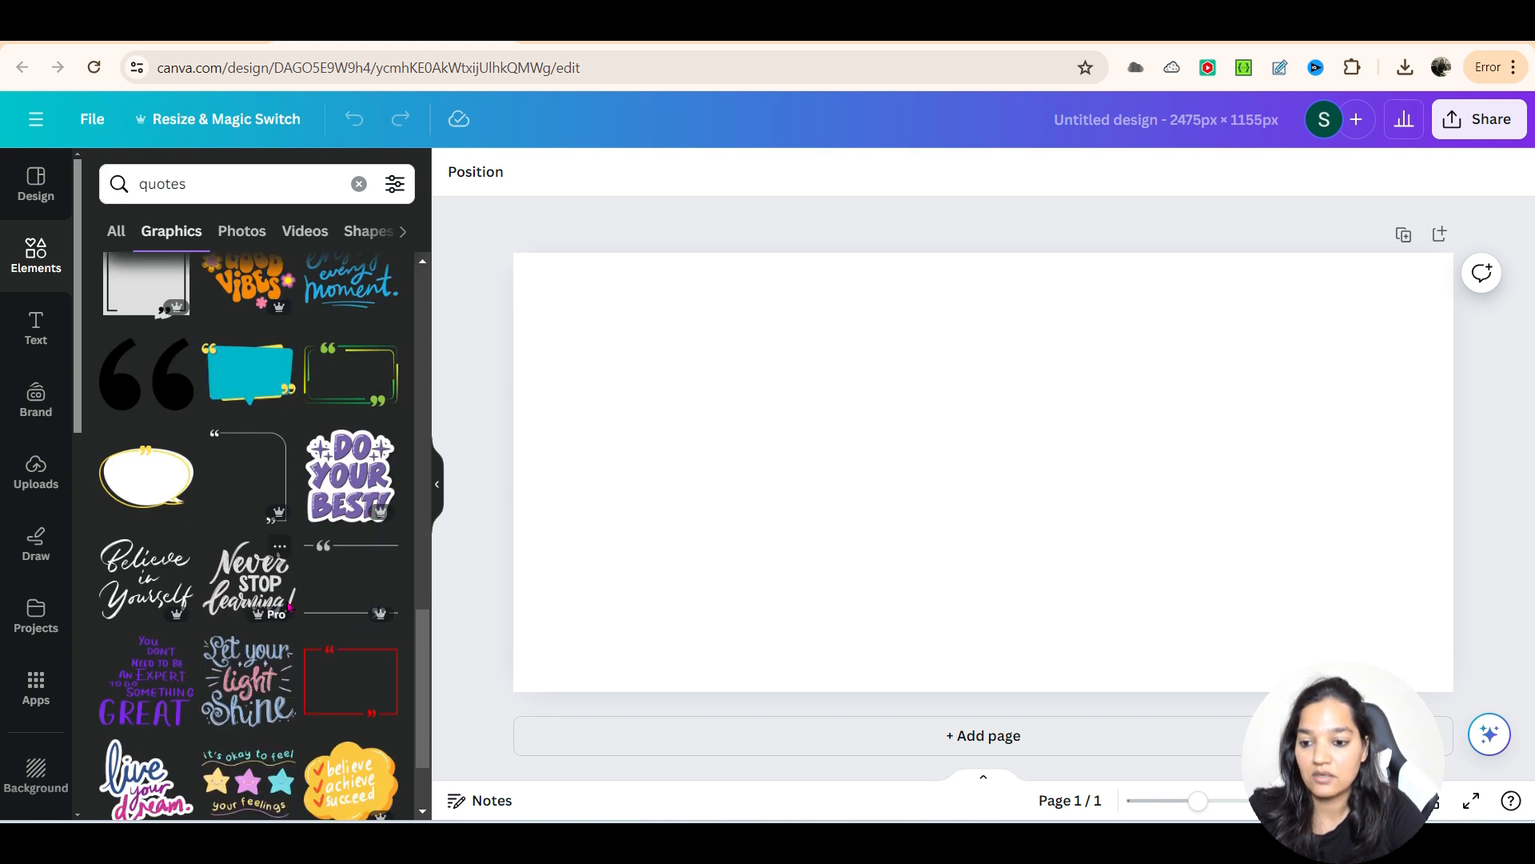
scroll(288, 600, "down", 3)
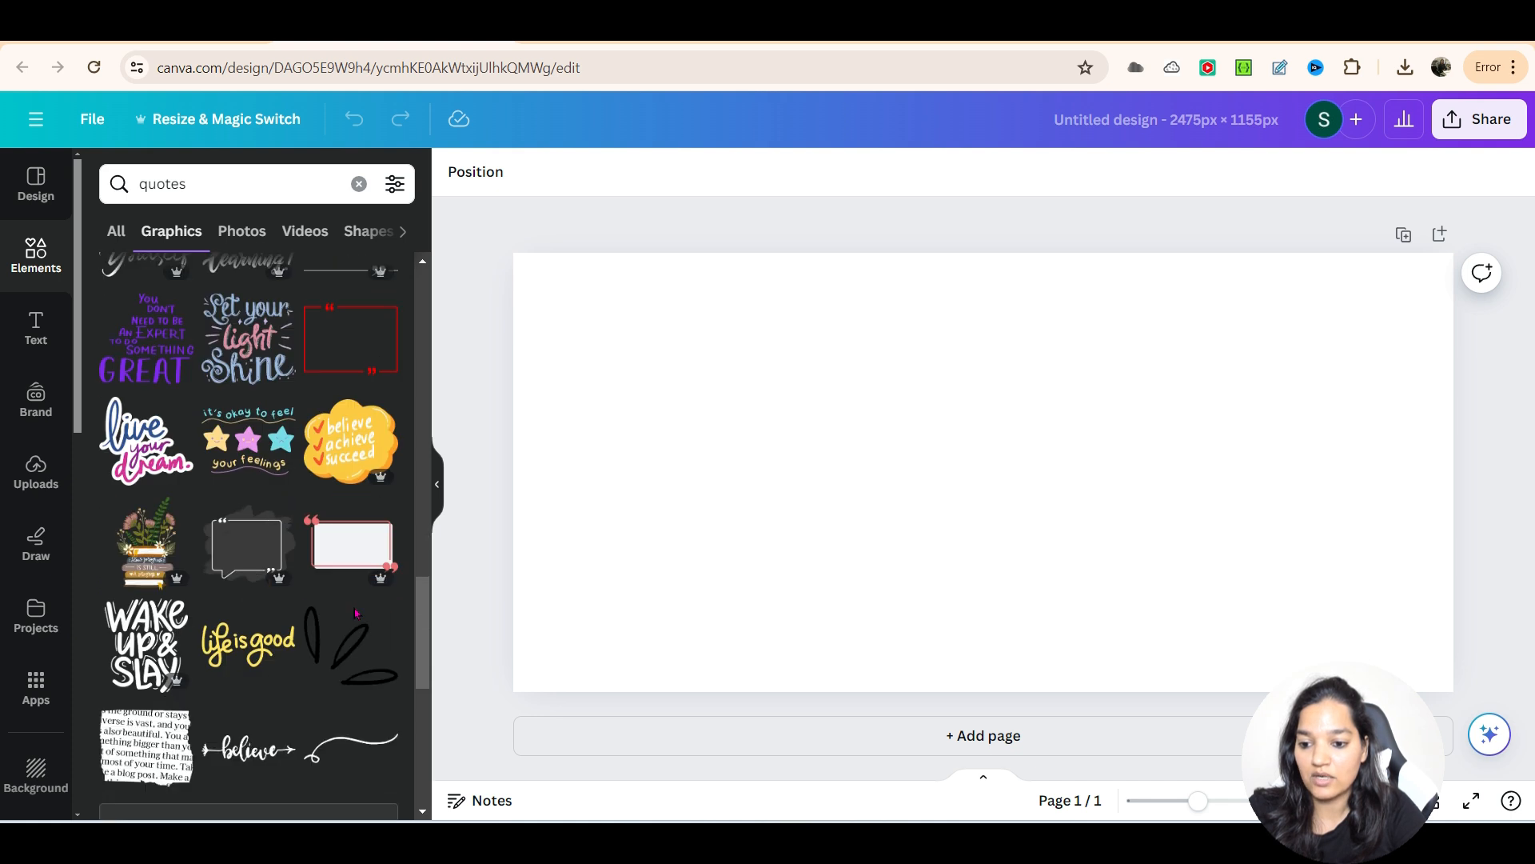
Search the graphics for "mug" and look through the results for a usable design.
left_click(166, 182)
double_click(168, 183)
type("mug")
key("Return")
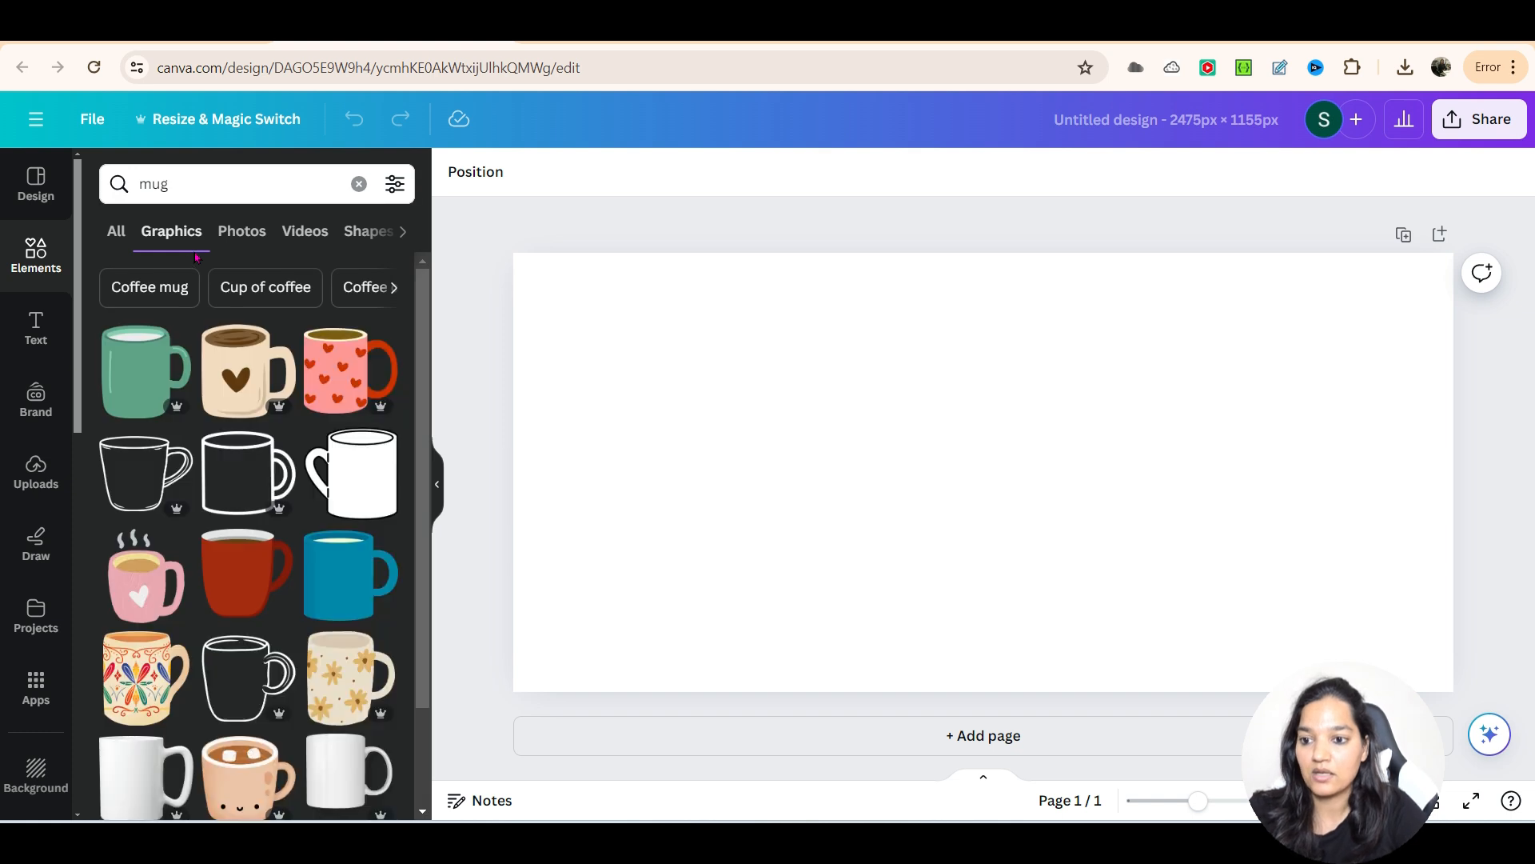
scroll(298, 506, "down", 5)
scroll(297, 506, "down", 8)
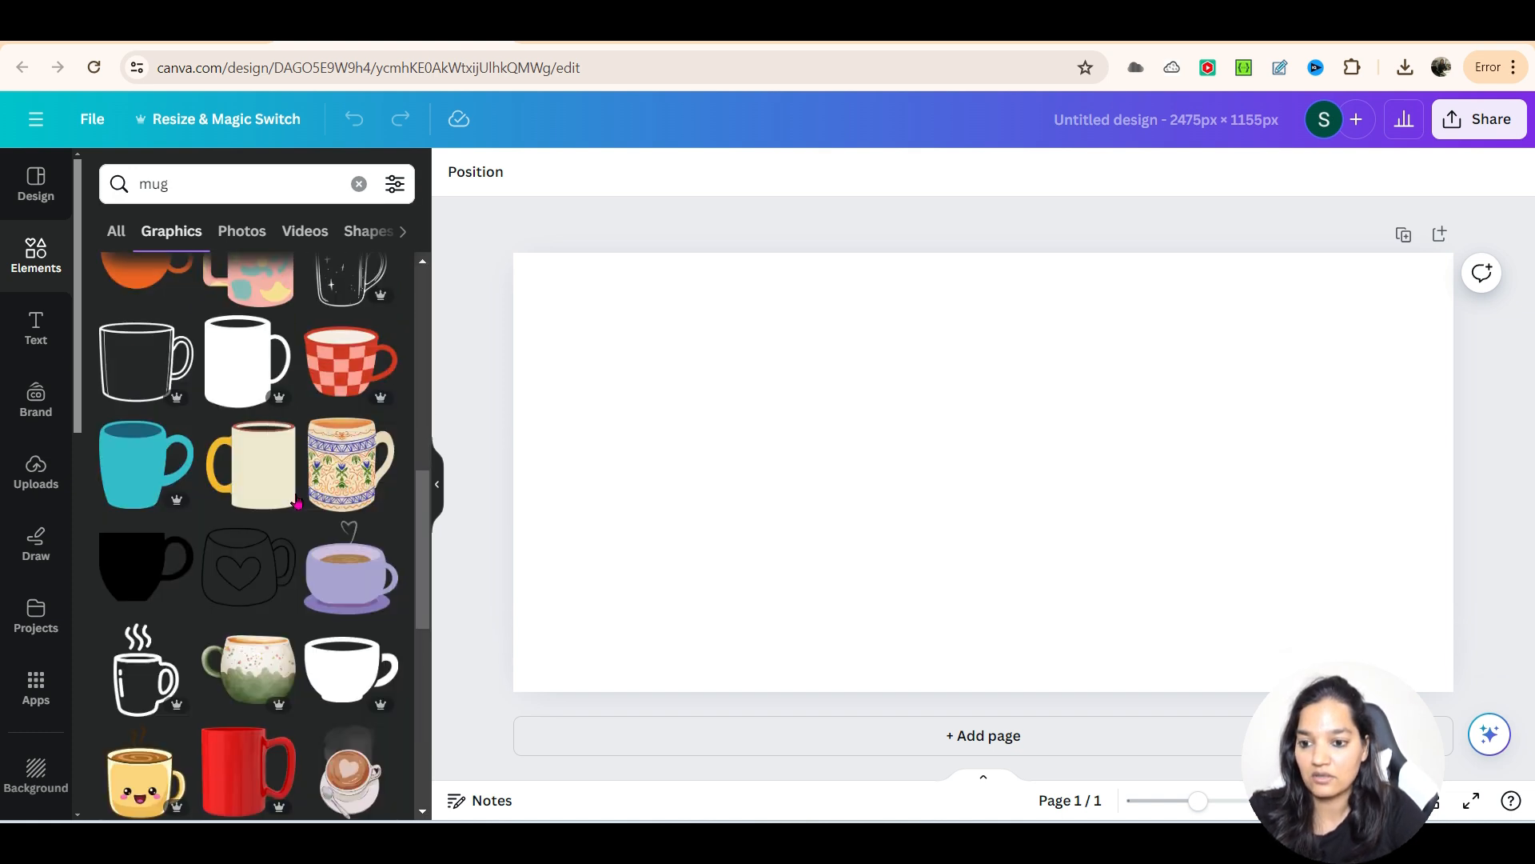
scroll(298, 495, "down", 3)
Refine the graphics search to "mug design" and add the "hug in a mug" lettering graphic to the page.
left_click(226, 173)
type("design")
key("Return")
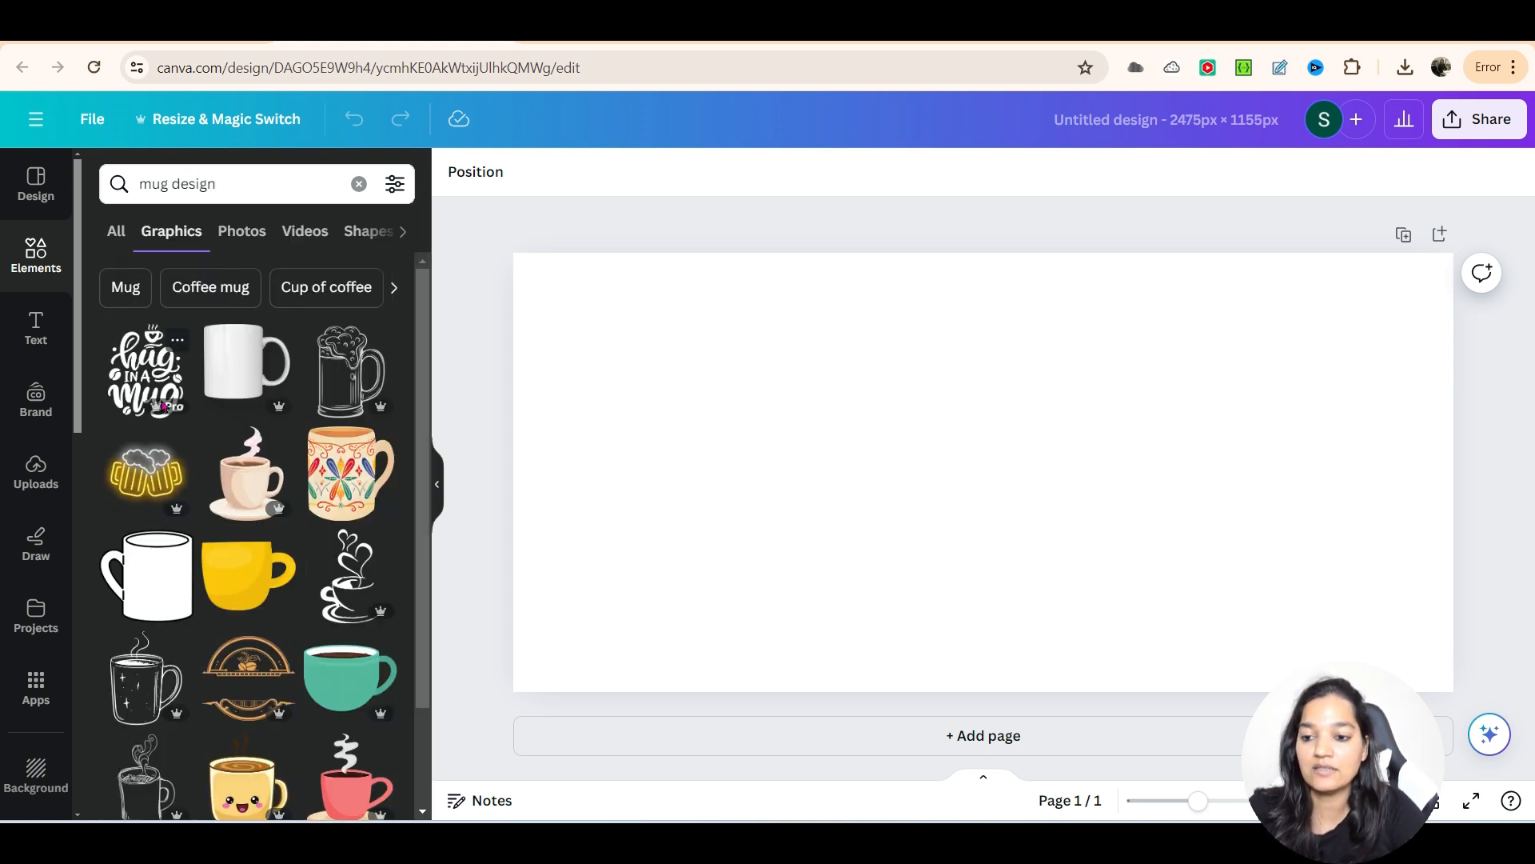
left_click(148, 374)
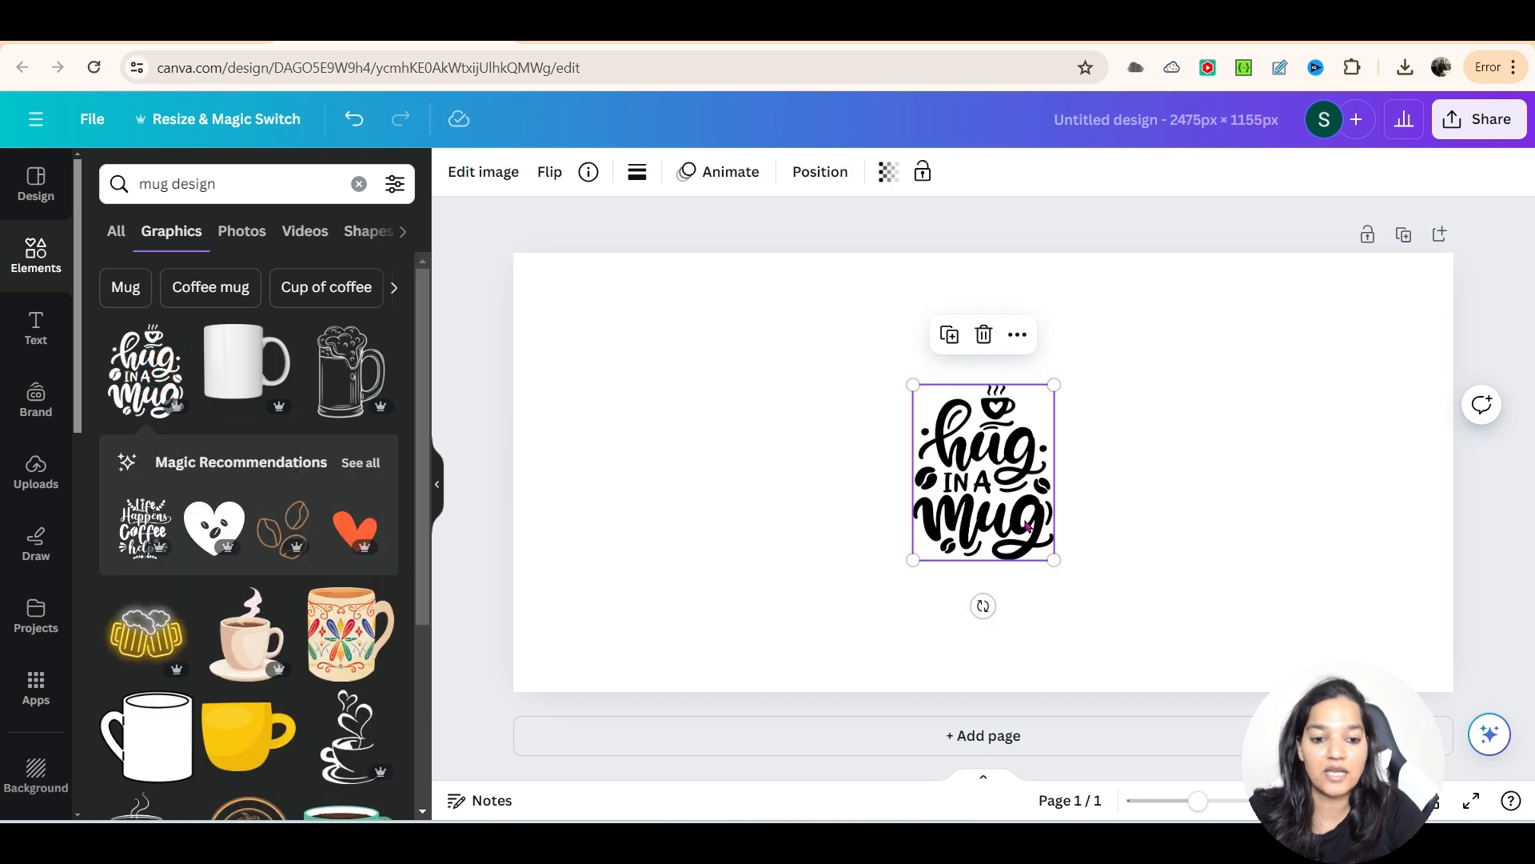
Enlarge the "hug in a mug" graphic to nearly the page height and place it against the page's right edge.
left_click_drag(1054, 555, 1208, 636)
left_click_drag(1147, 386, 1285, 285)
left_click_drag(1064, 482, 1271, 468)
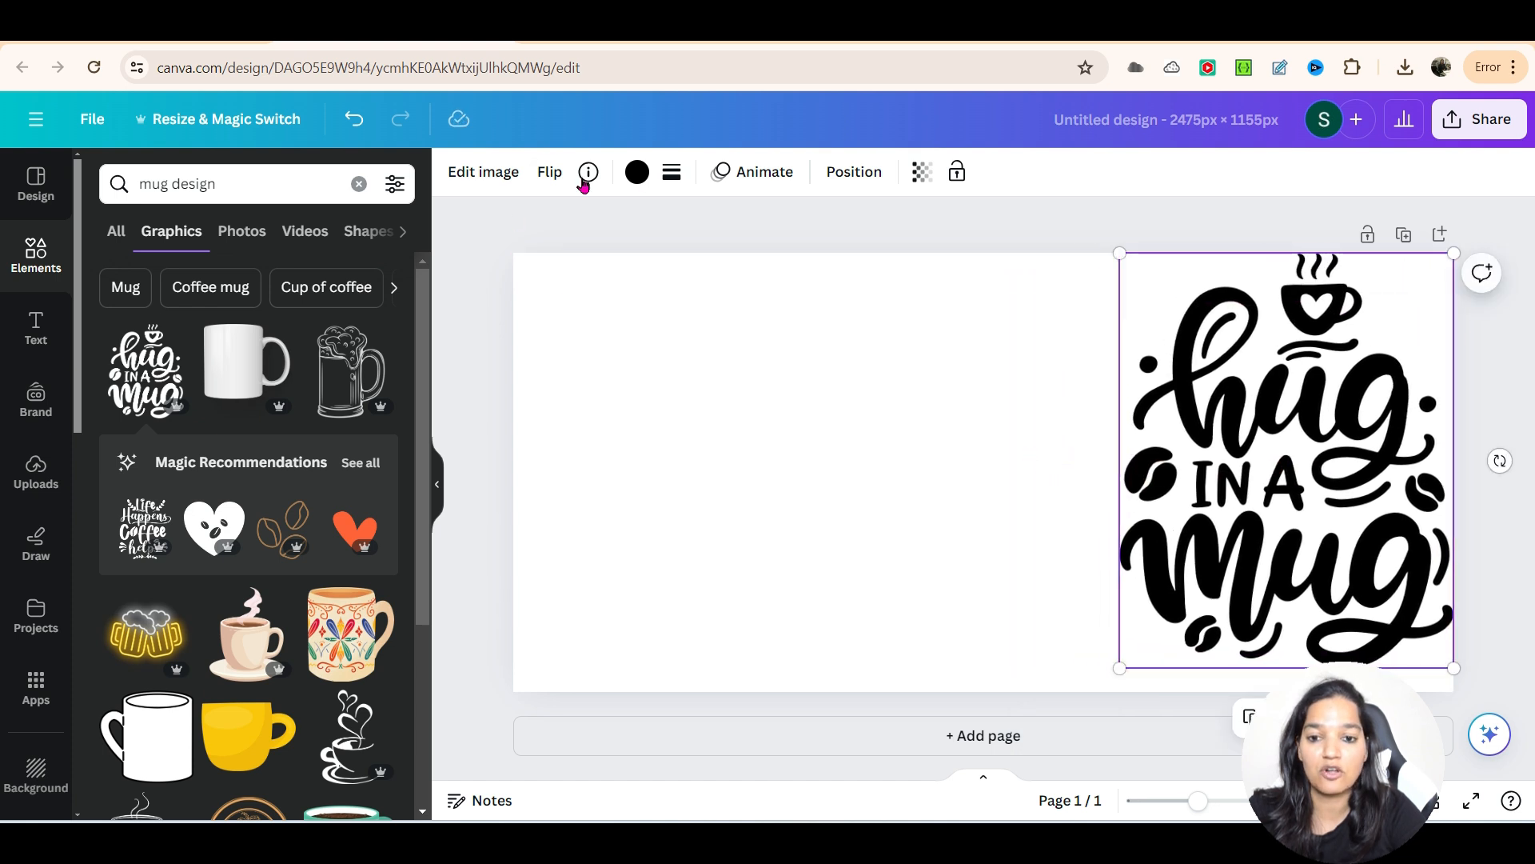
Try the magenta Brand Kit color on the "hug in a mug" graphic and return it to black.
left_click(638, 172)
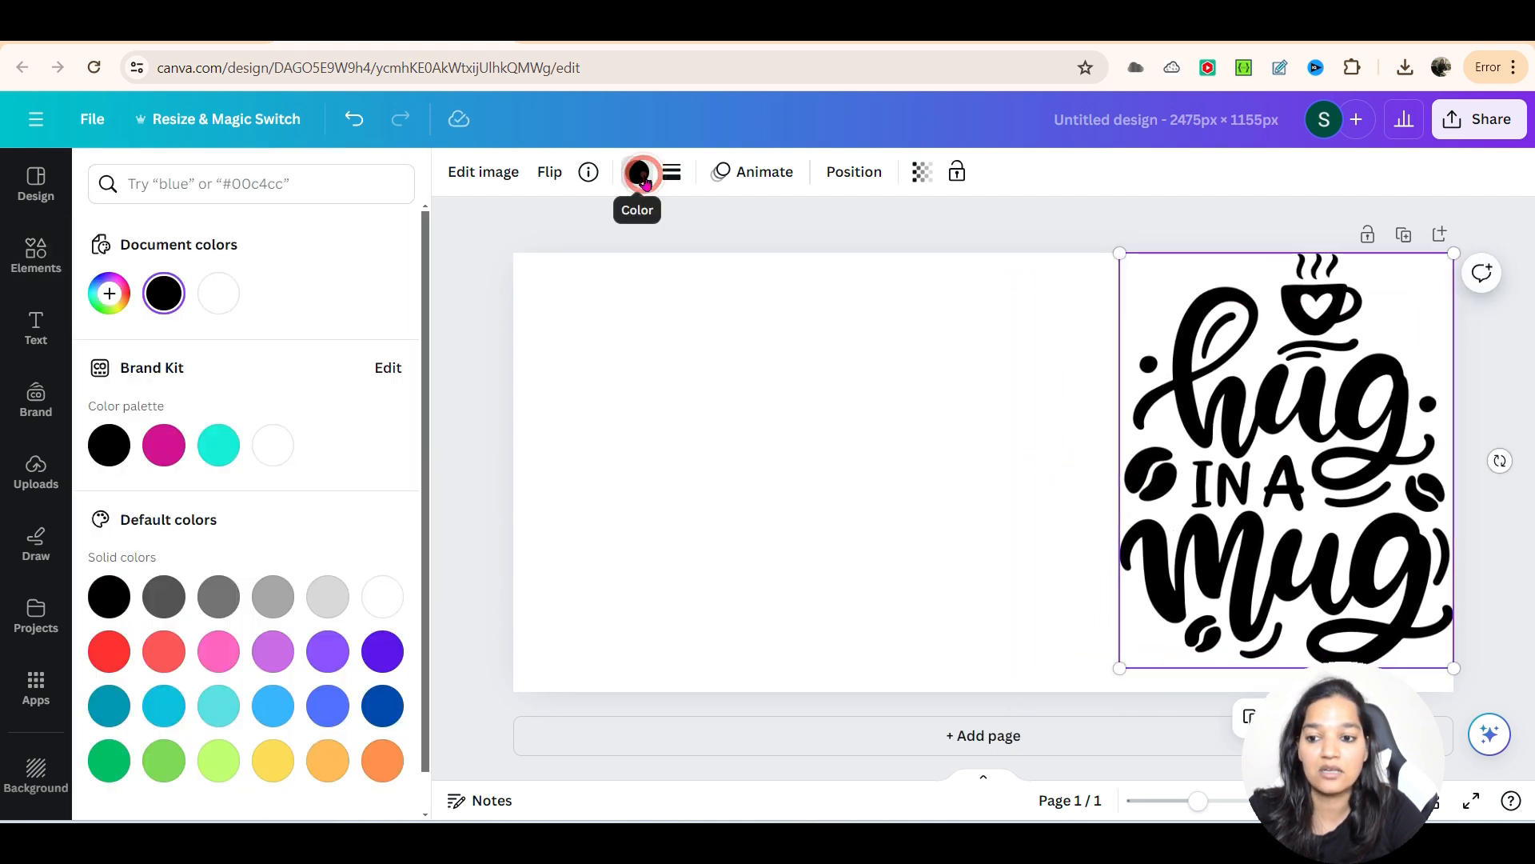
left_click(182, 449)
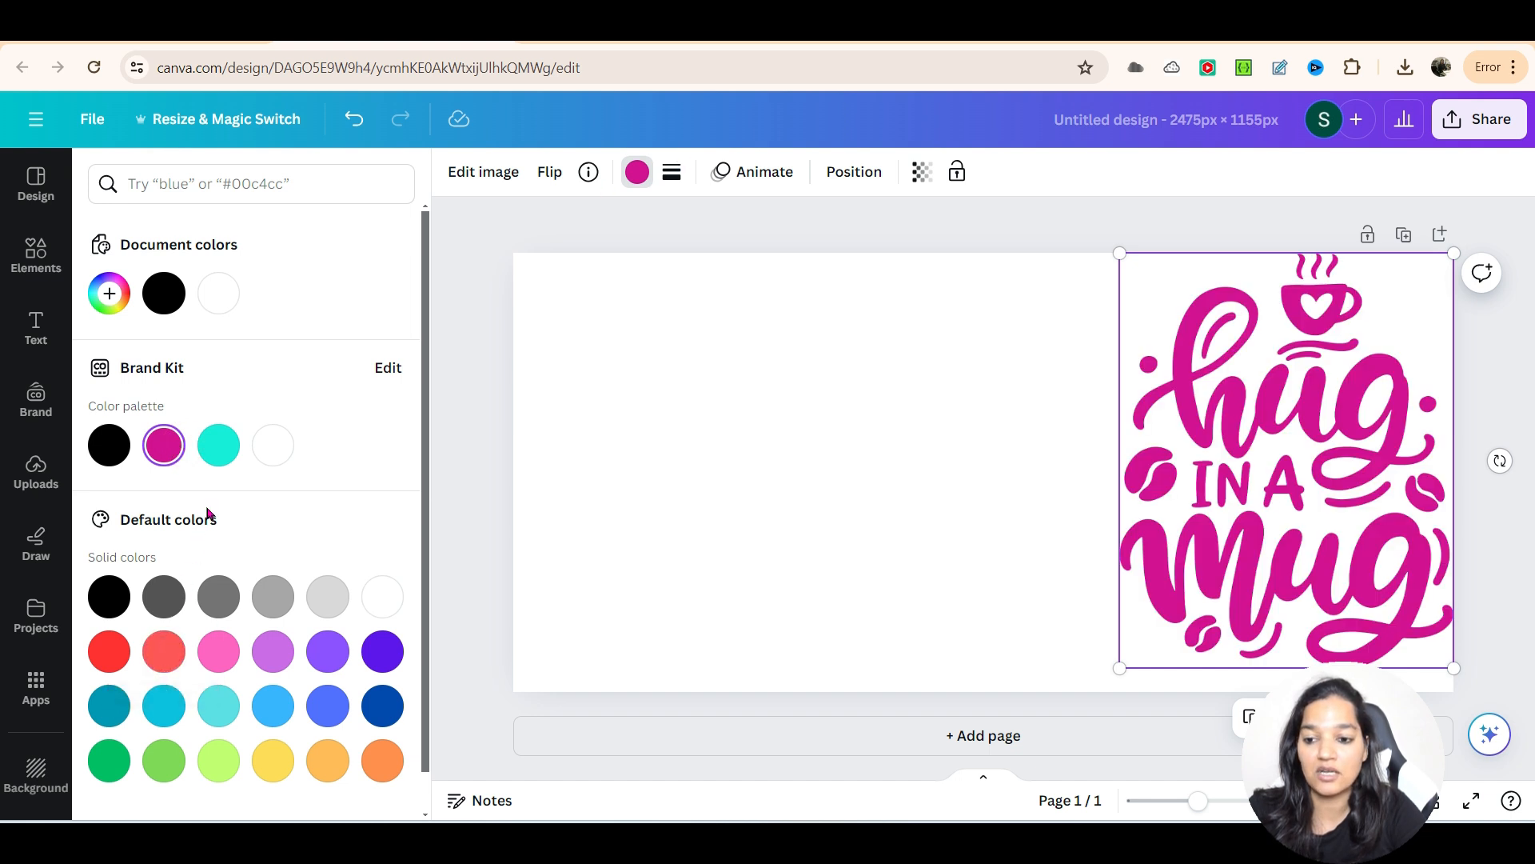
left_click(109, 446)
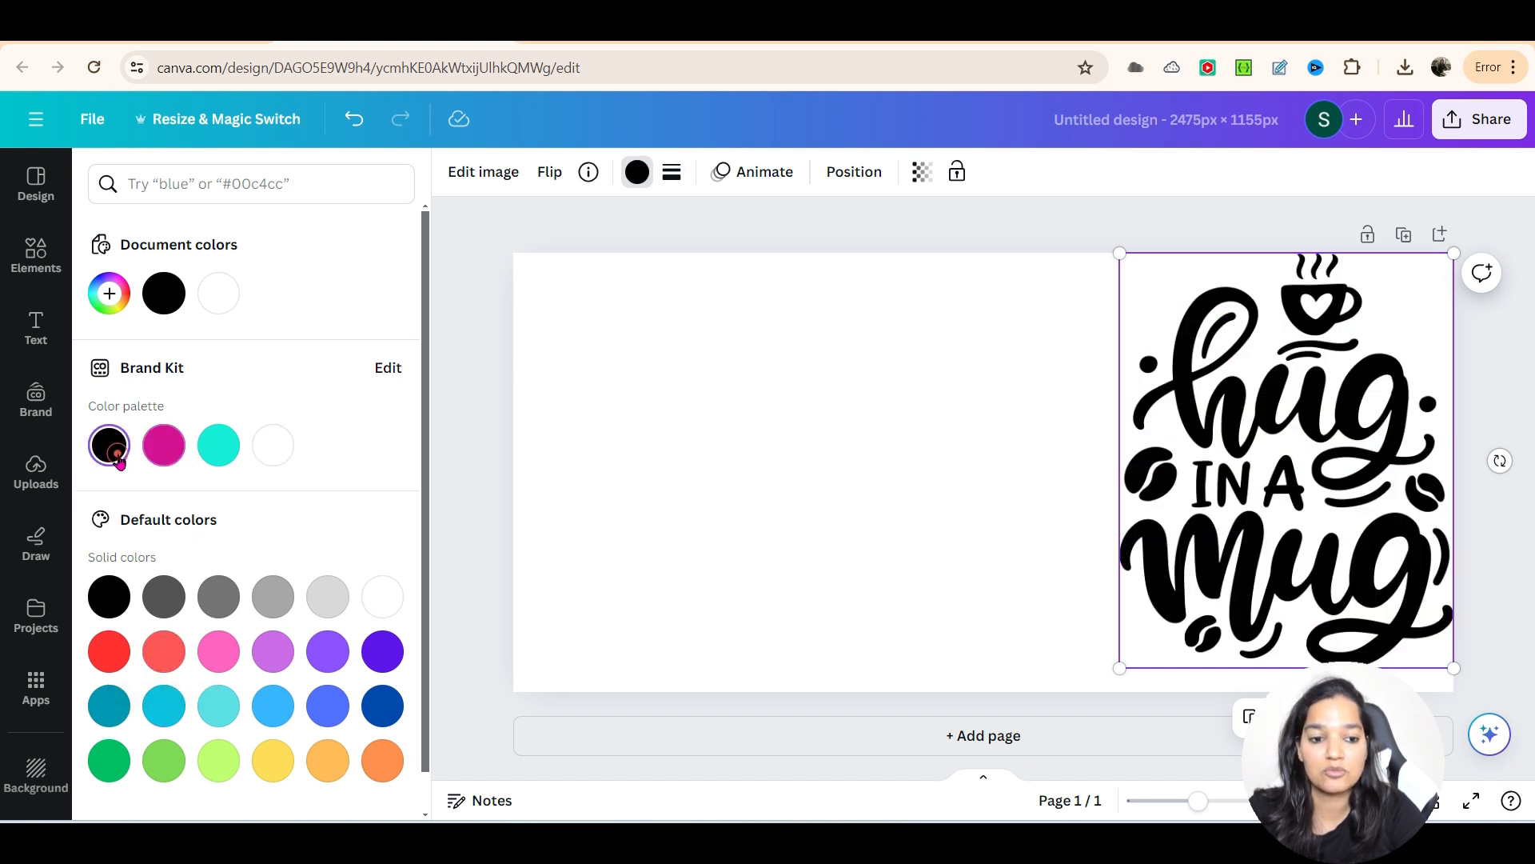
Align the "hug in a mug" graphic with the page's bottom right corner and enlarge it to the full page height.
left_click_drag(1223, 477, 1224, 500)
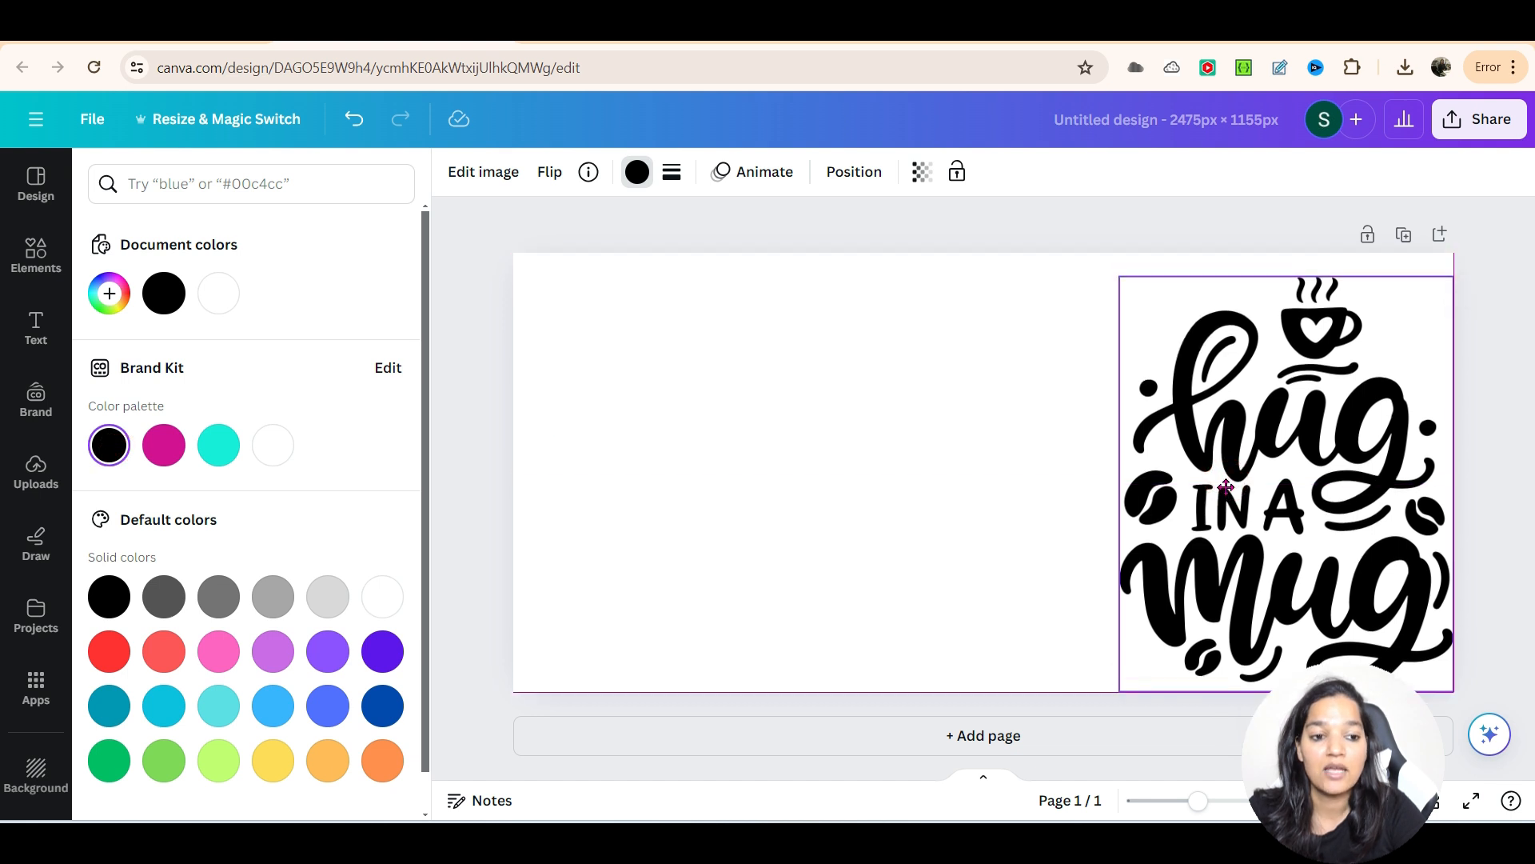
left_click_drag(1121, 276, 1101, 253)
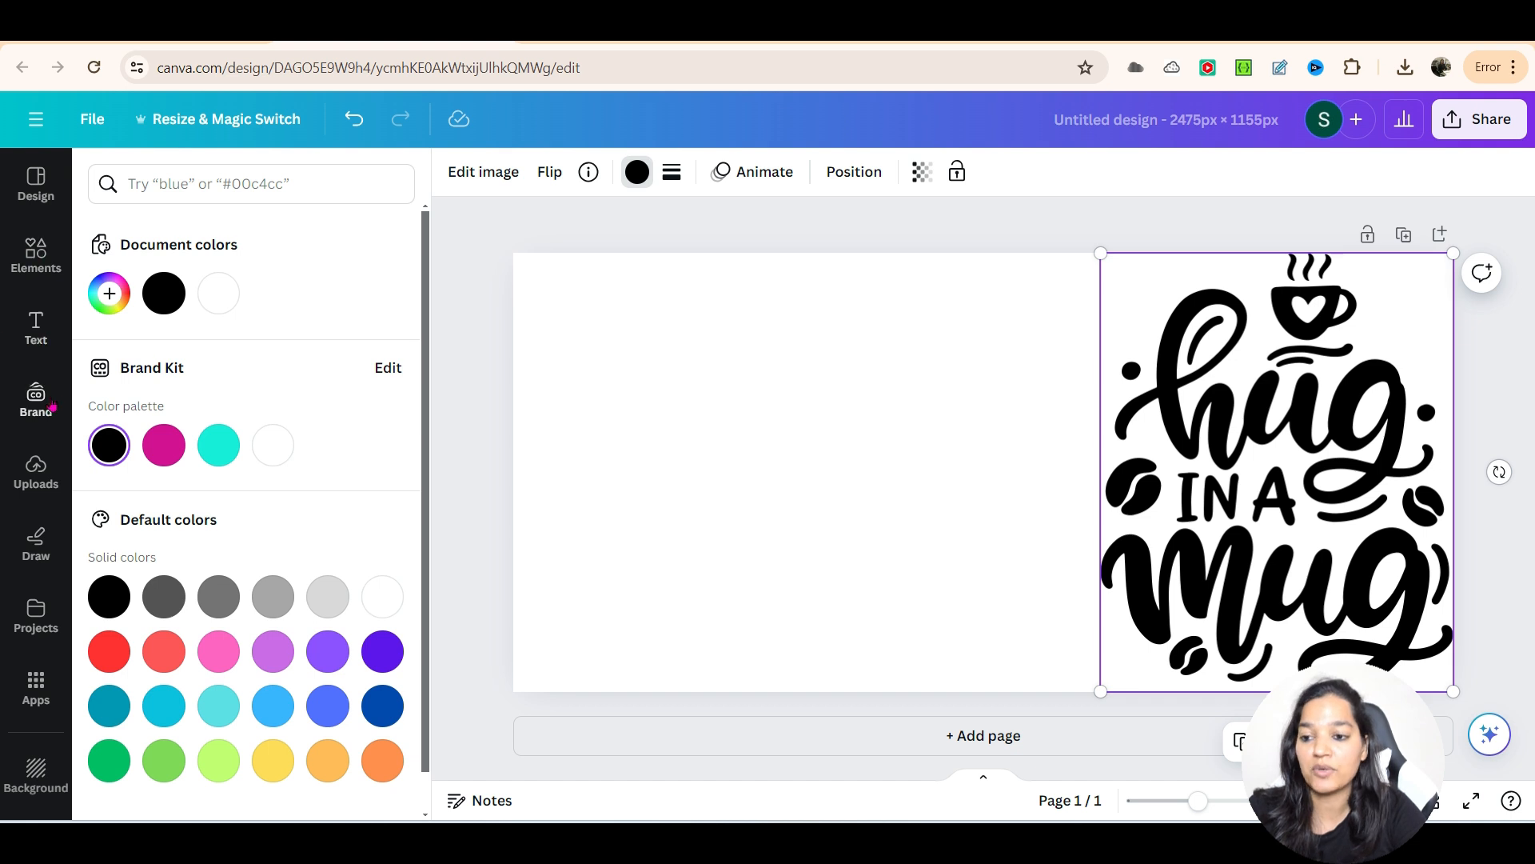
Replace the "mug design" element search with a search for "hearts".
left_click(170, 177)
left_click(20, 253)
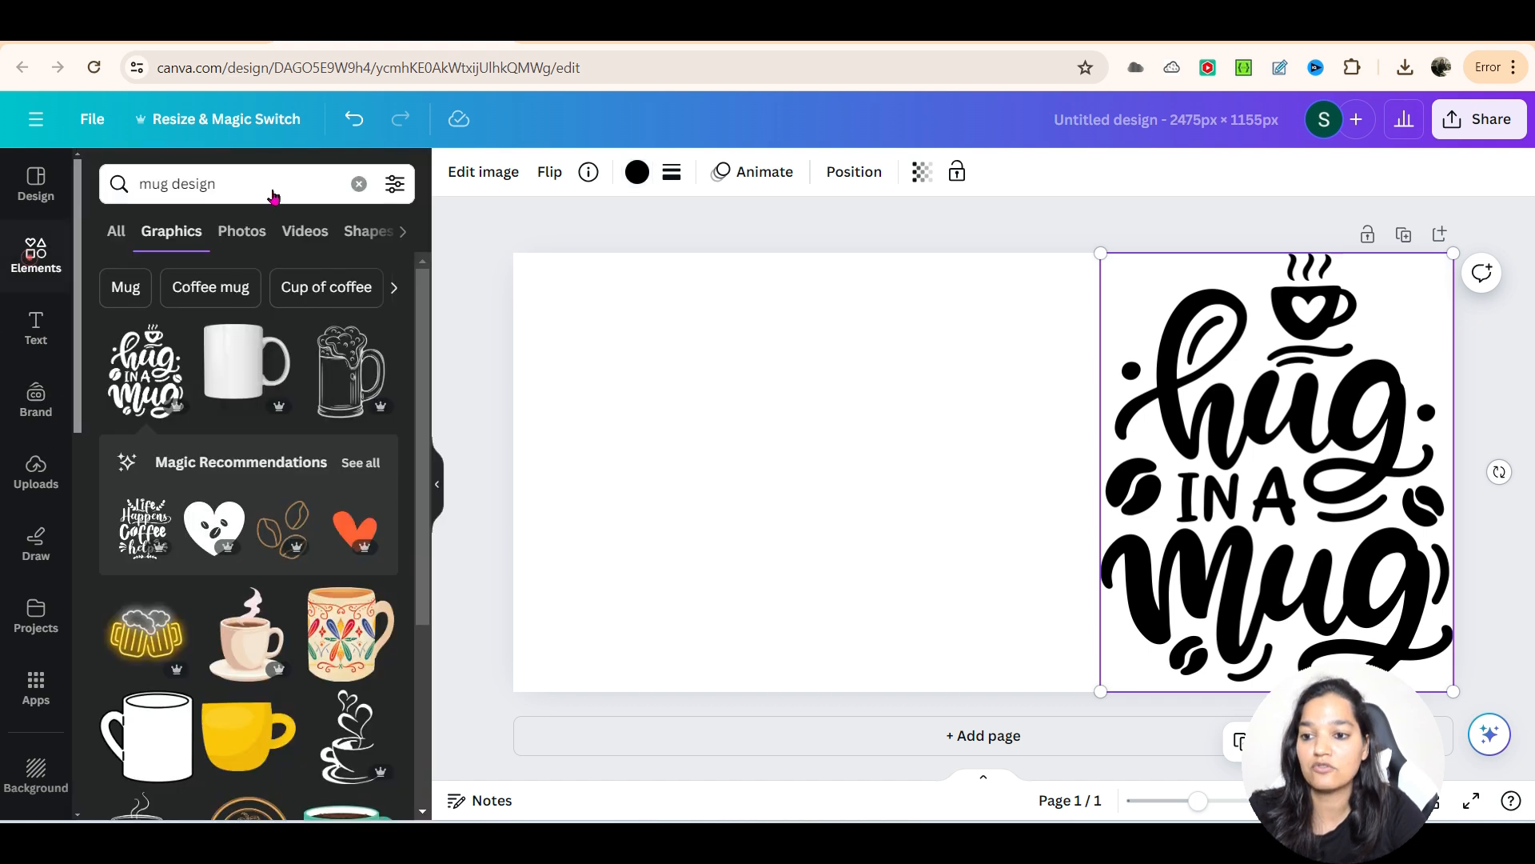
left_click(367, 184)
left_click(290, 178)
type("ha")
key("BackSpace")
type("ert")
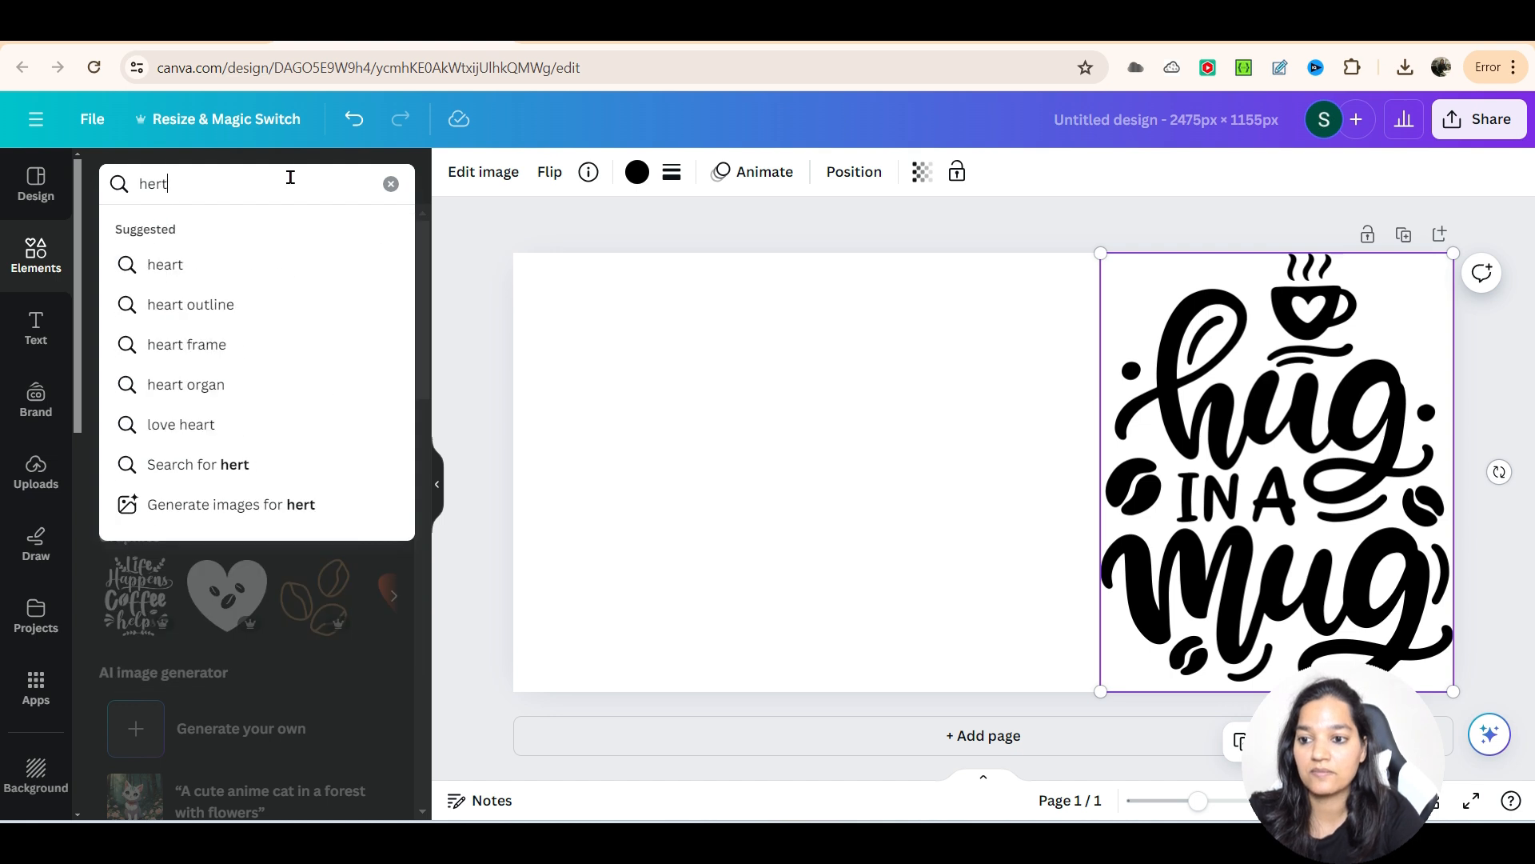
key("BackSpace")
key("BackSpace")
type("arts")
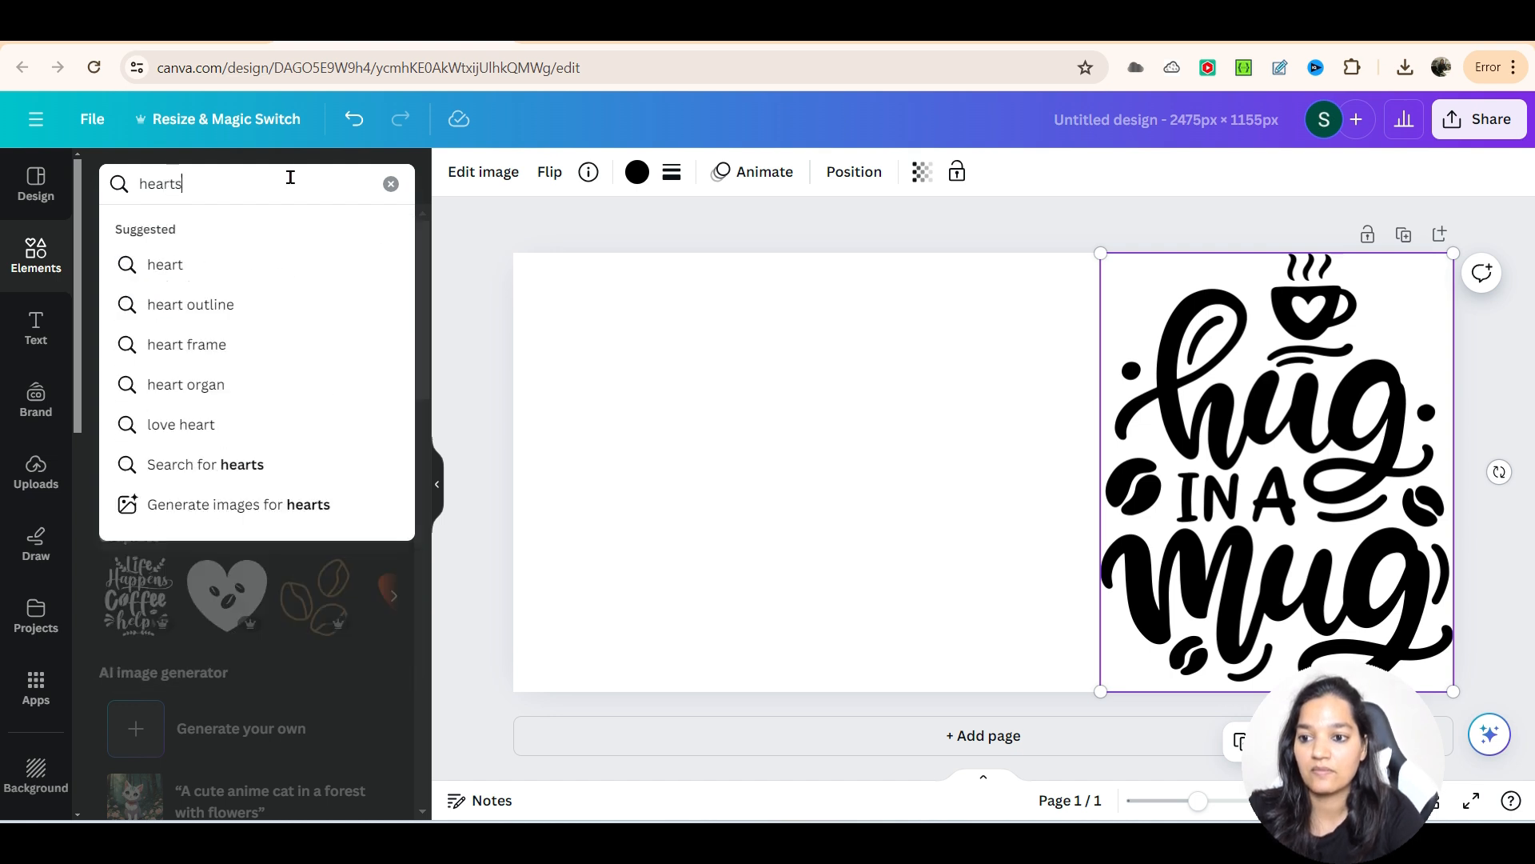
key("Return")
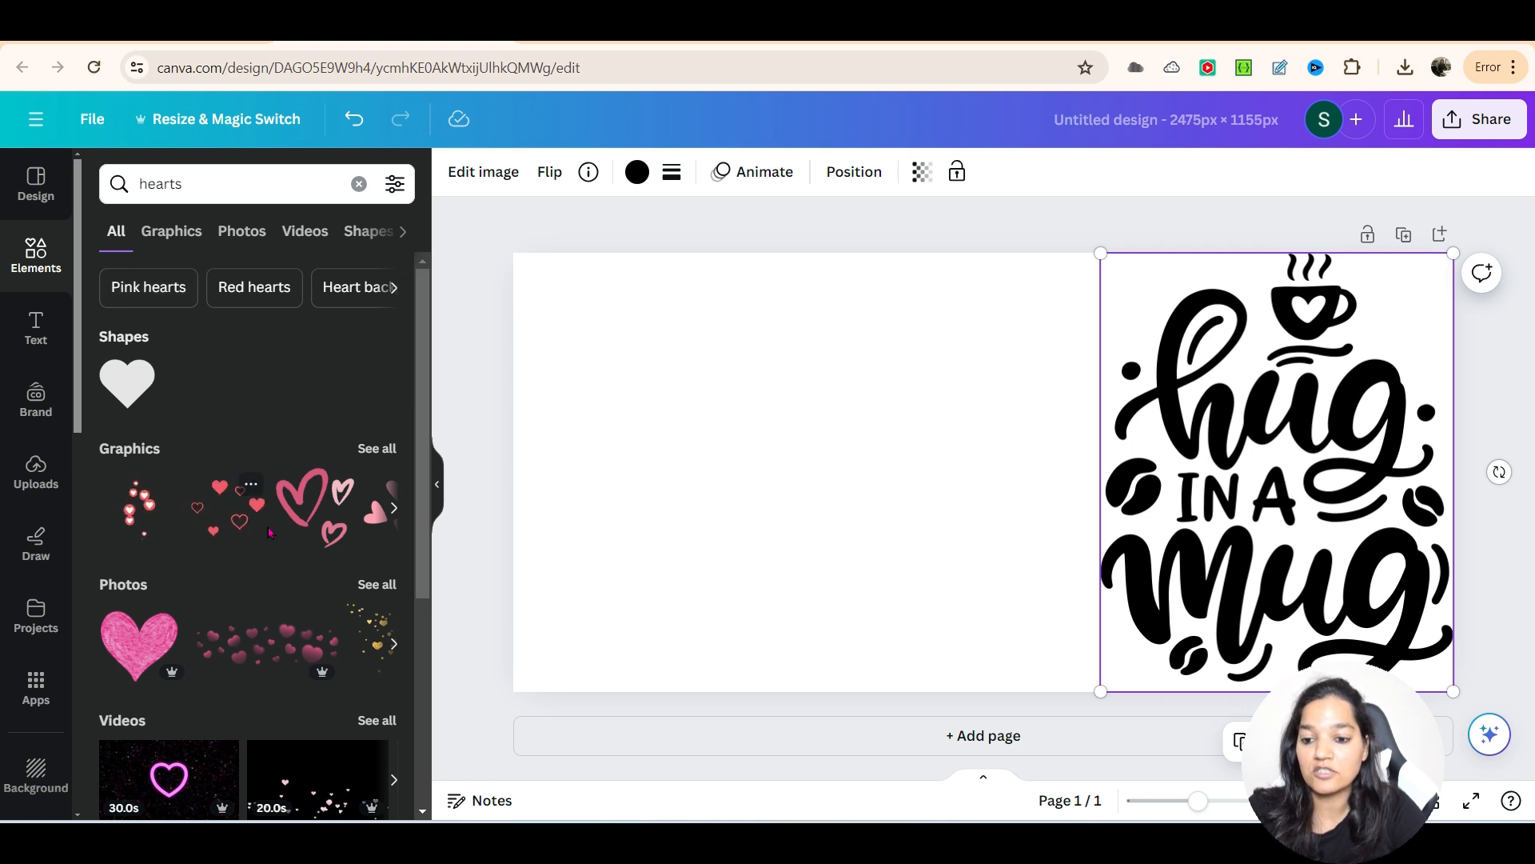
Limit the hearts results to graphics and add the scattered hand-drawn heart outlines near the page's upper left.
scroll(184, 480, "down", 3)
scroll(206, 453, "up", 2)
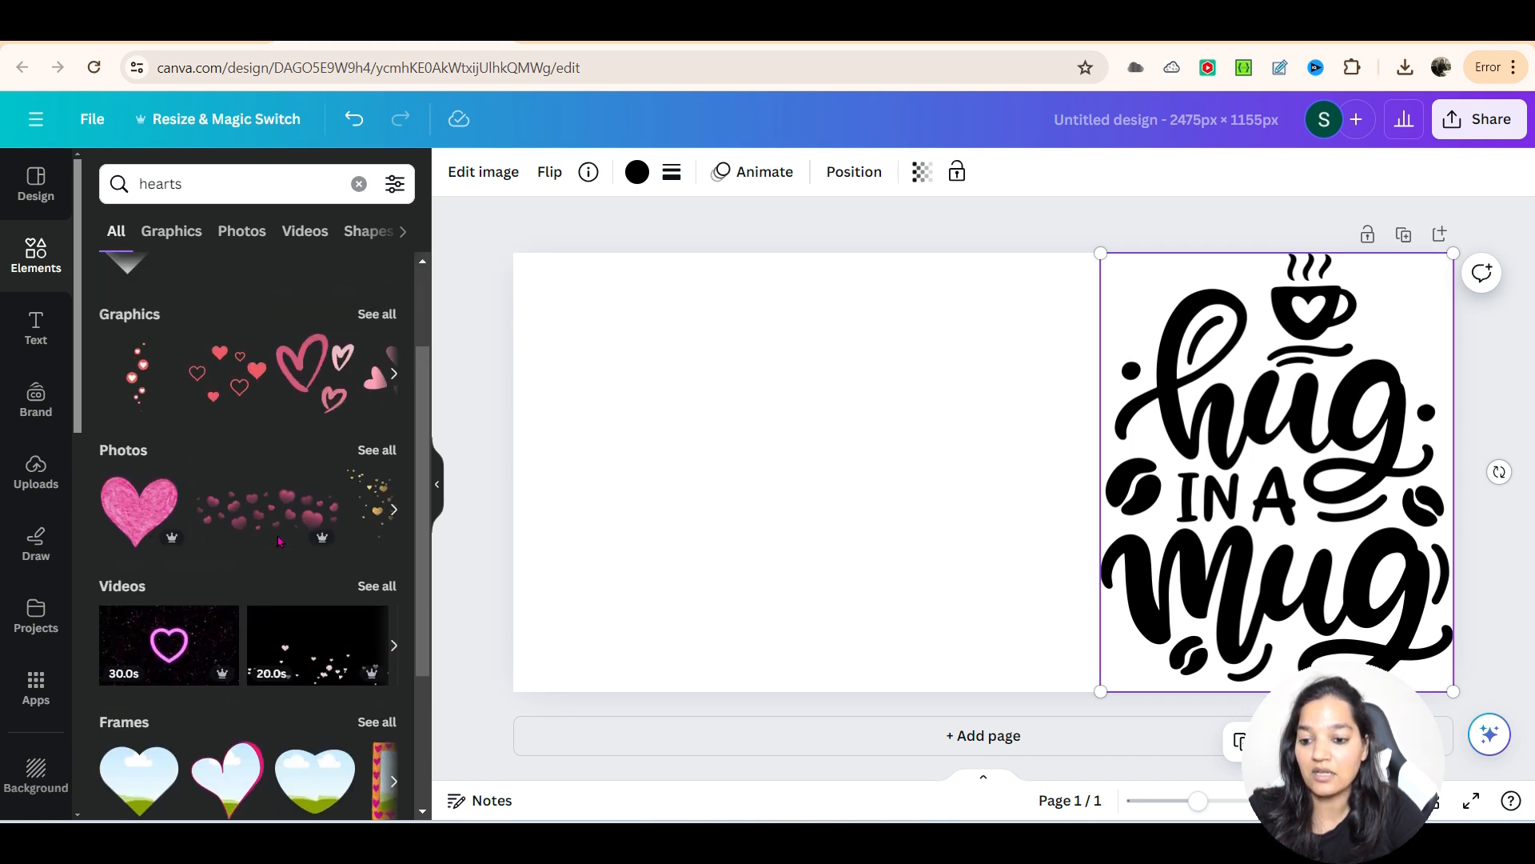
left_click(169, 231)
scroll(324, 557, "down", 2)
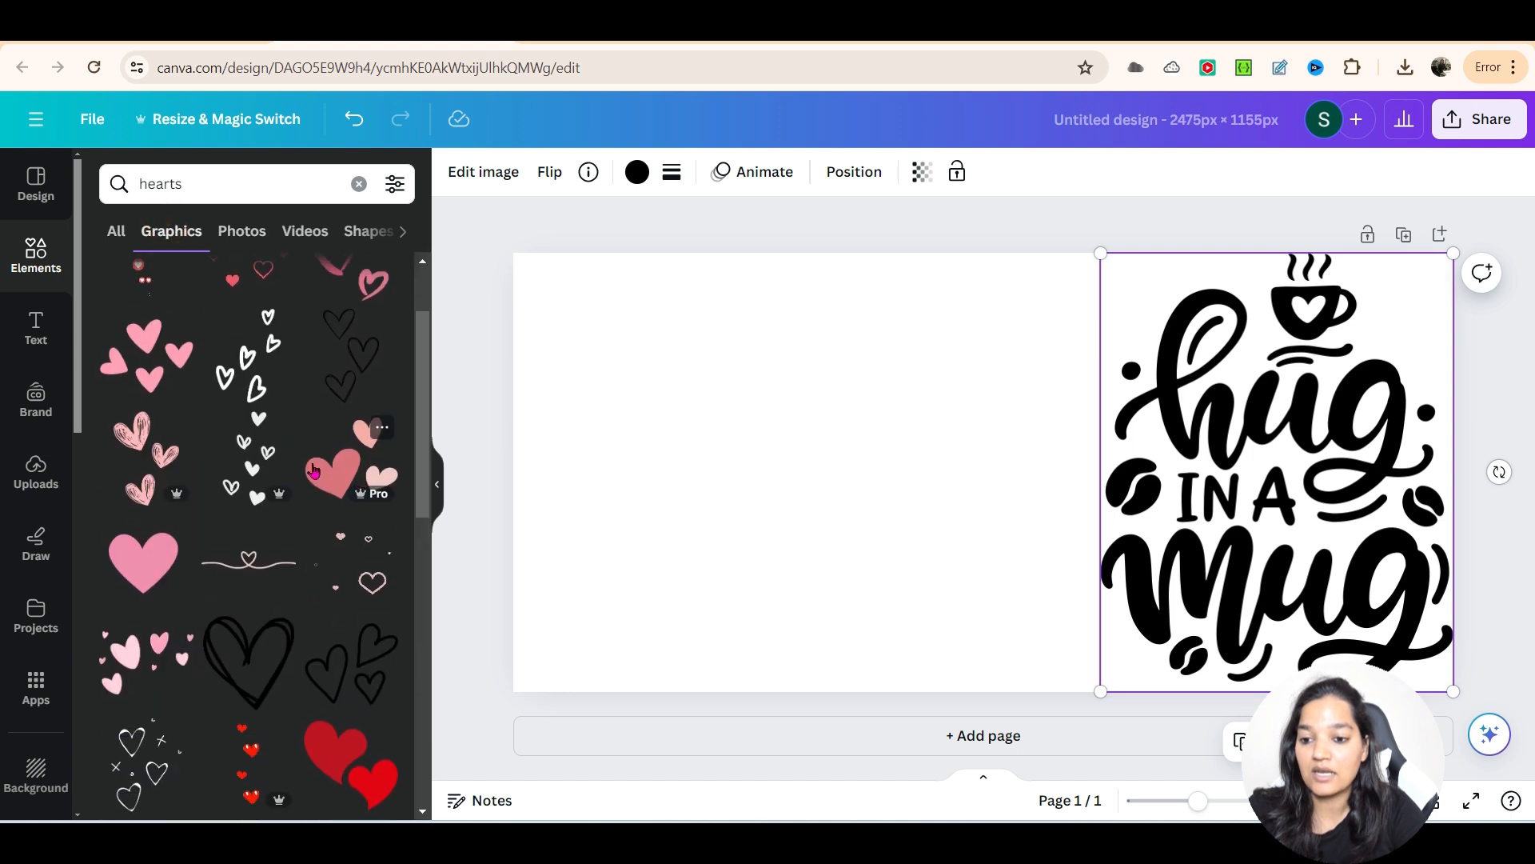
left_click(248, 350)
left_click_drag(948, 470, 634, 361)
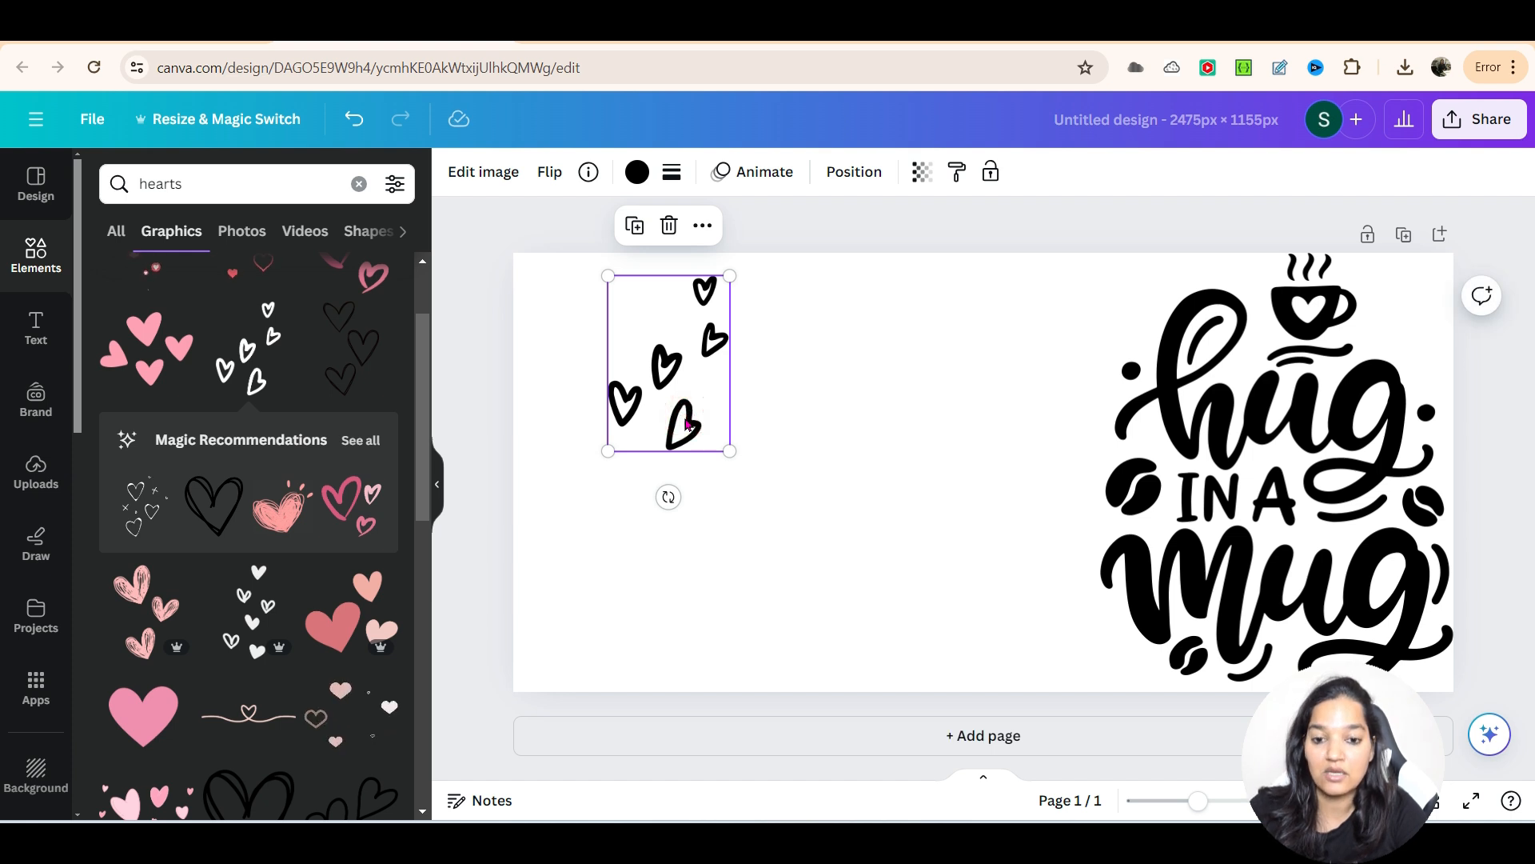
Center the "hug in a mug" graphic on the page and place a copy of the hearts graphic on each side at mid-height.
left_click_drag(686, 424, 902, 587)
left_click_drag(1280, 524, 1132, 522)
left_click_drag(861, 555, 1398, 516)
left_click(1119, 539)
left_click_drag(1036, 538, 885, 538)
left_click_drag(1400, 533, 1351, 491)
left_click_drag(660, 361, 654, 472)
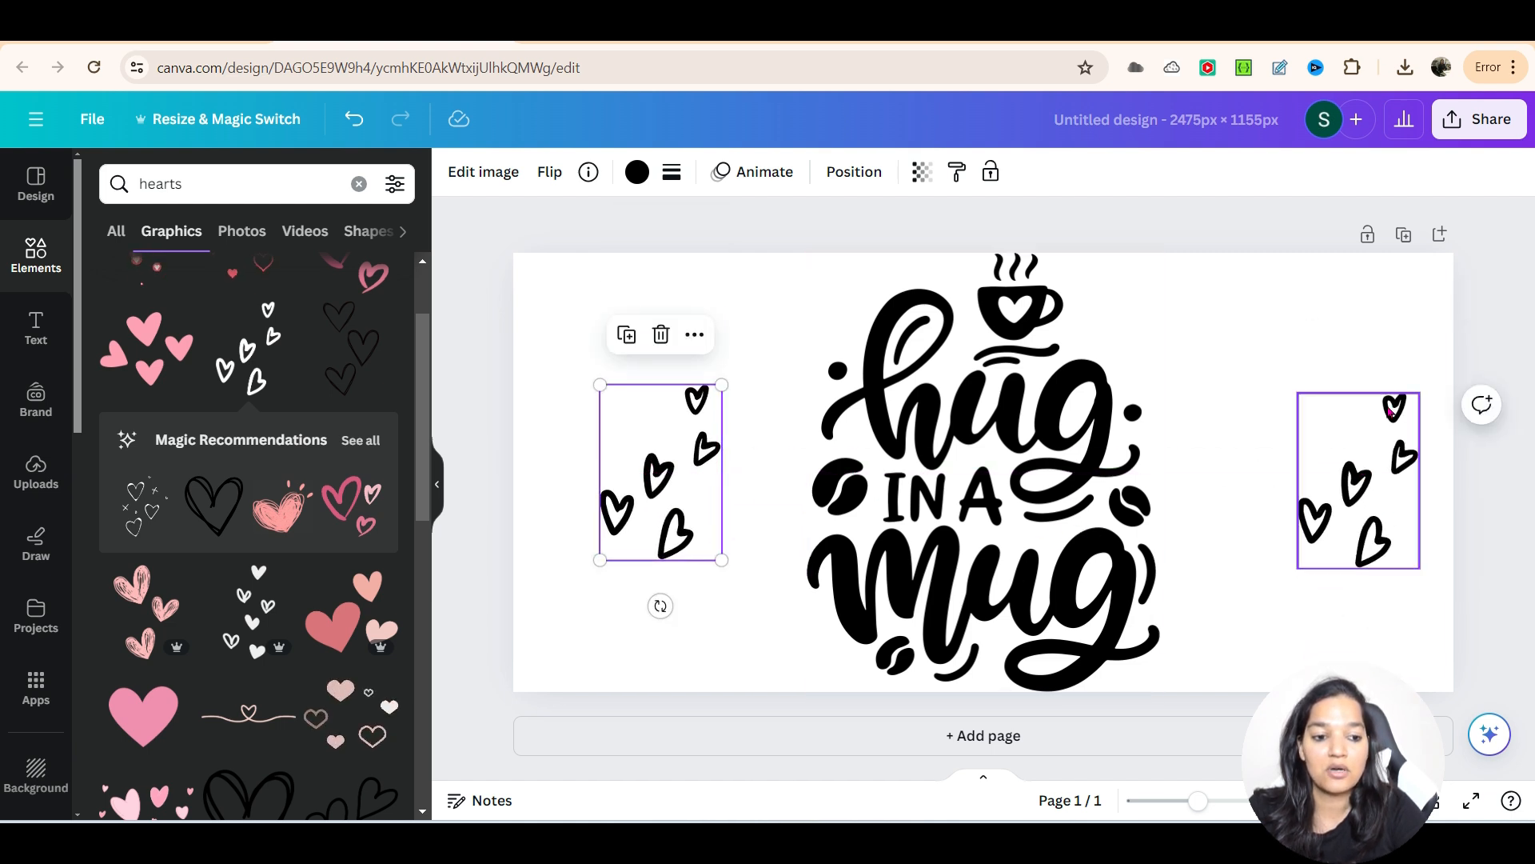
Nudge the hearts copy on the right side of the lettering slightly inward and delete that copy.
left_click(1362, 500)
left_click_drag(1362, 499, 1345, 500)
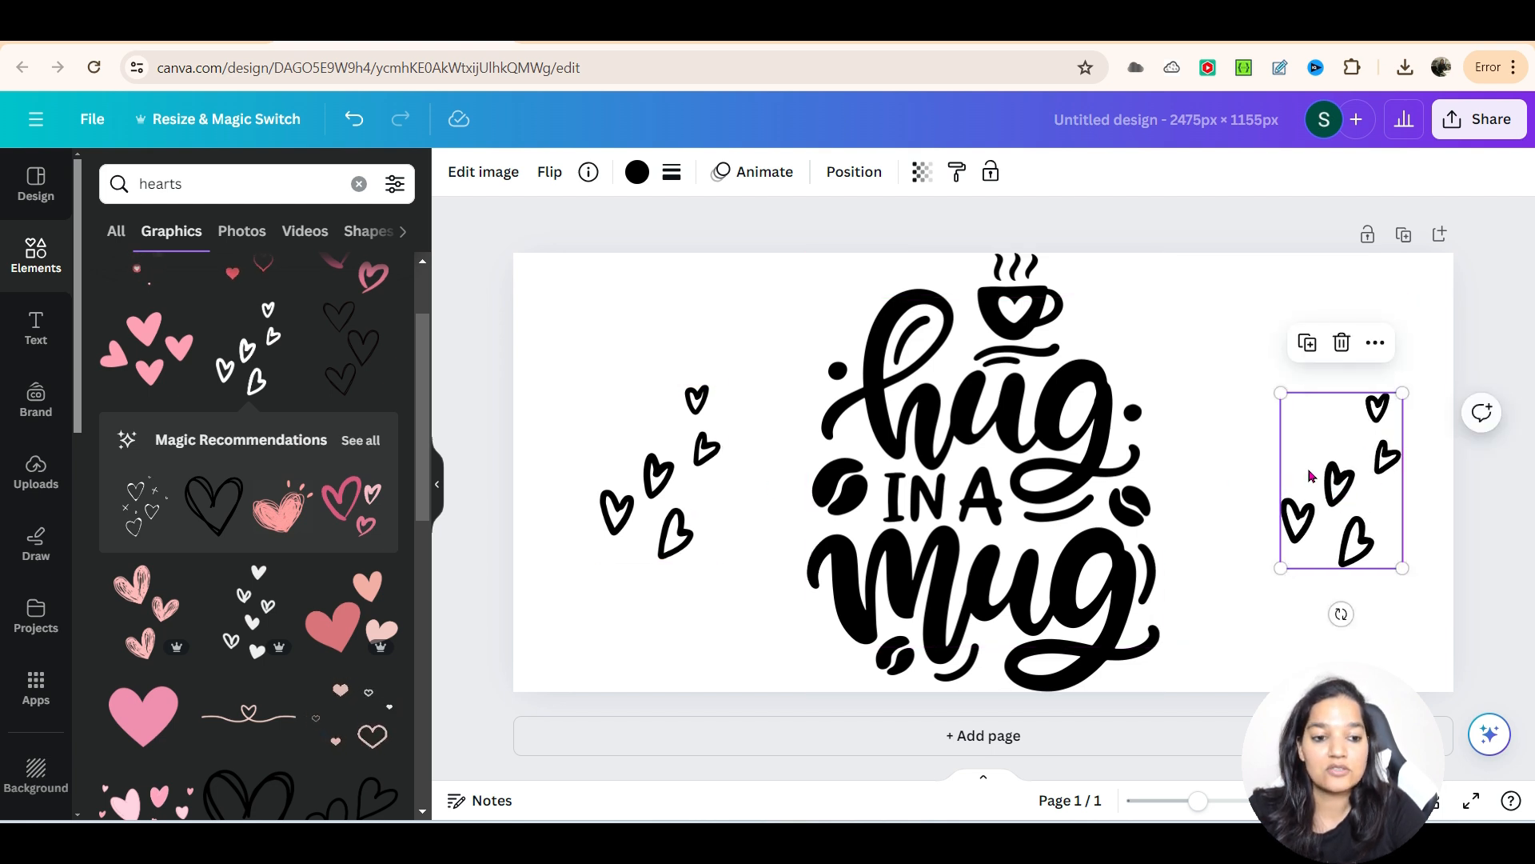
left_click(1341, 345)
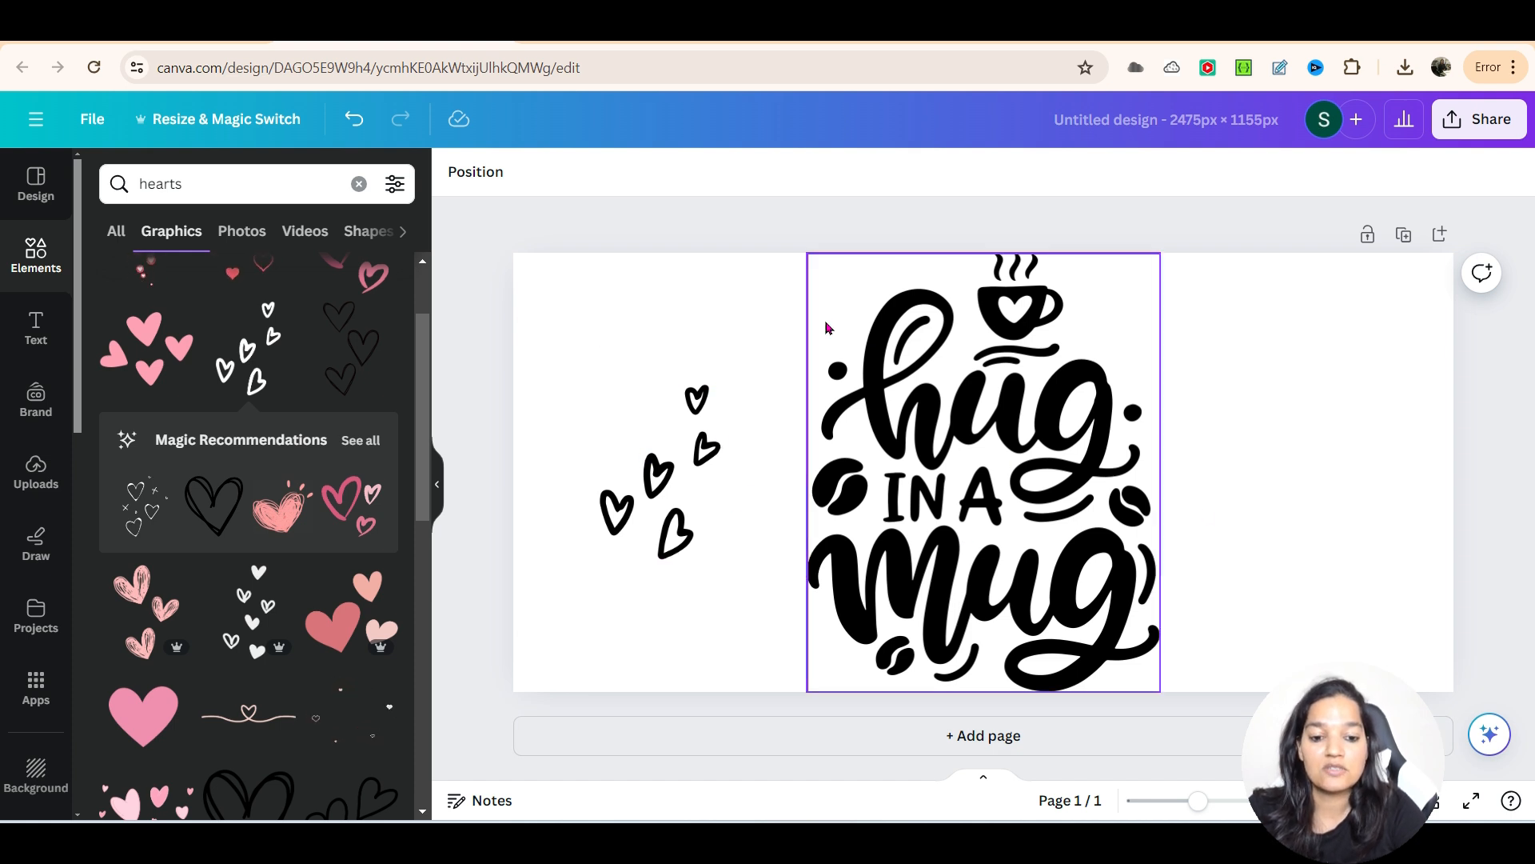
Download the design with SVG as the file type.
left_click(1480, 119)
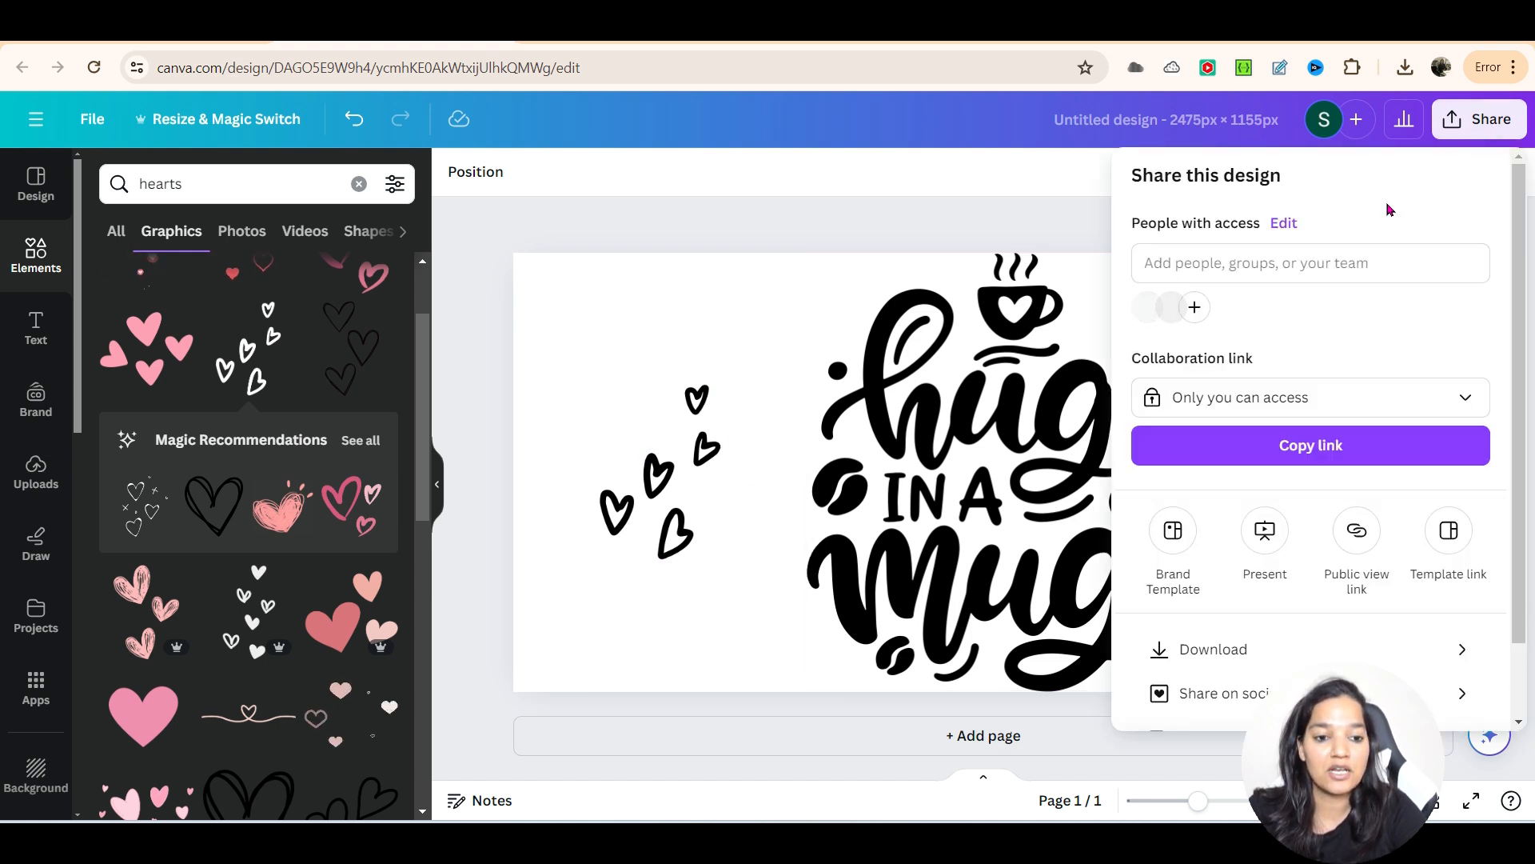
left_click(1344, 649)
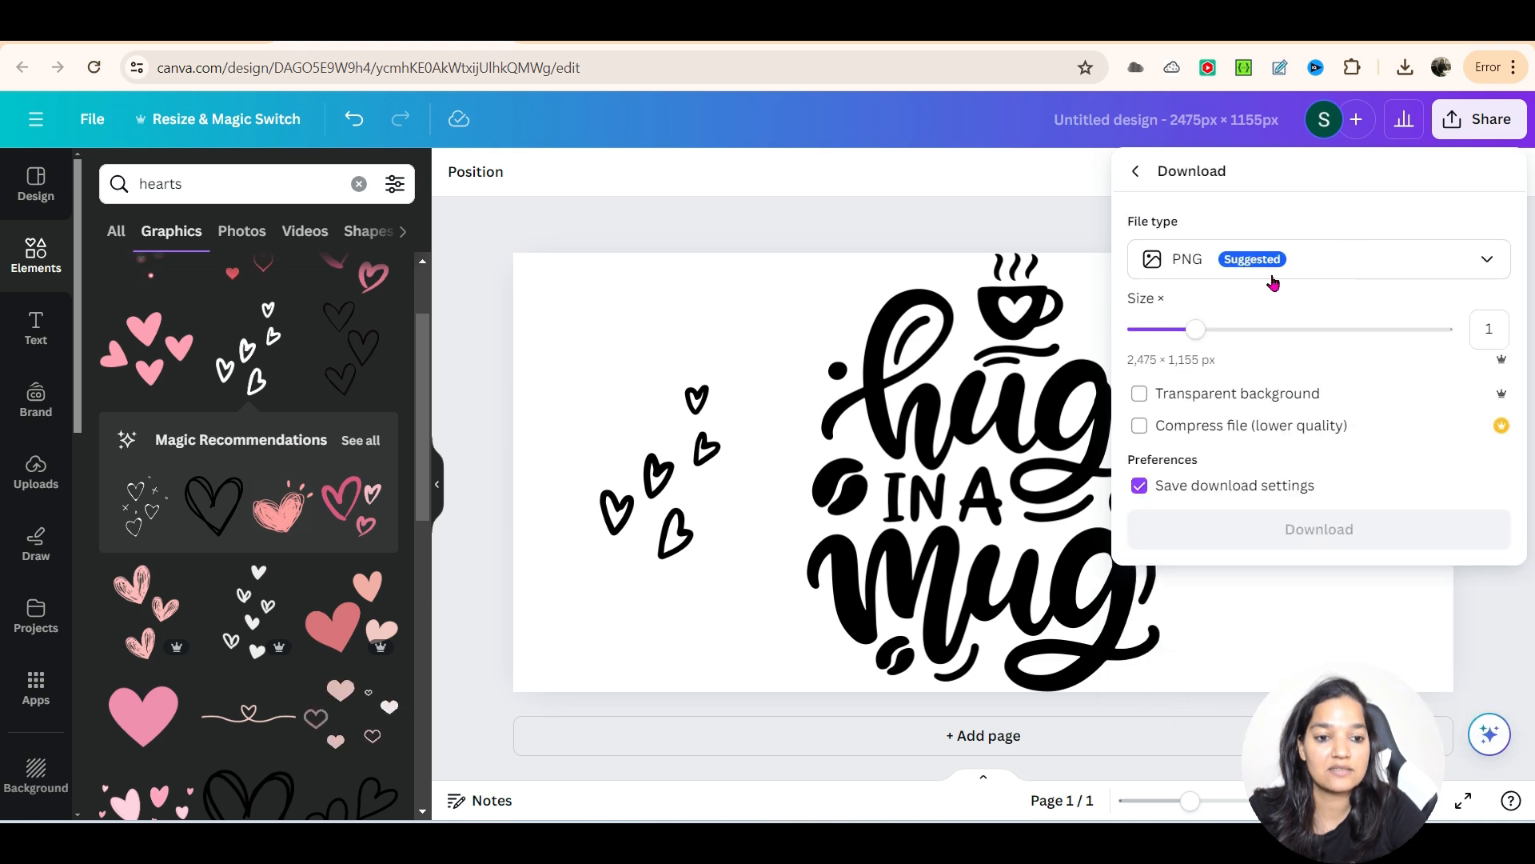
left_click(1304, 260)
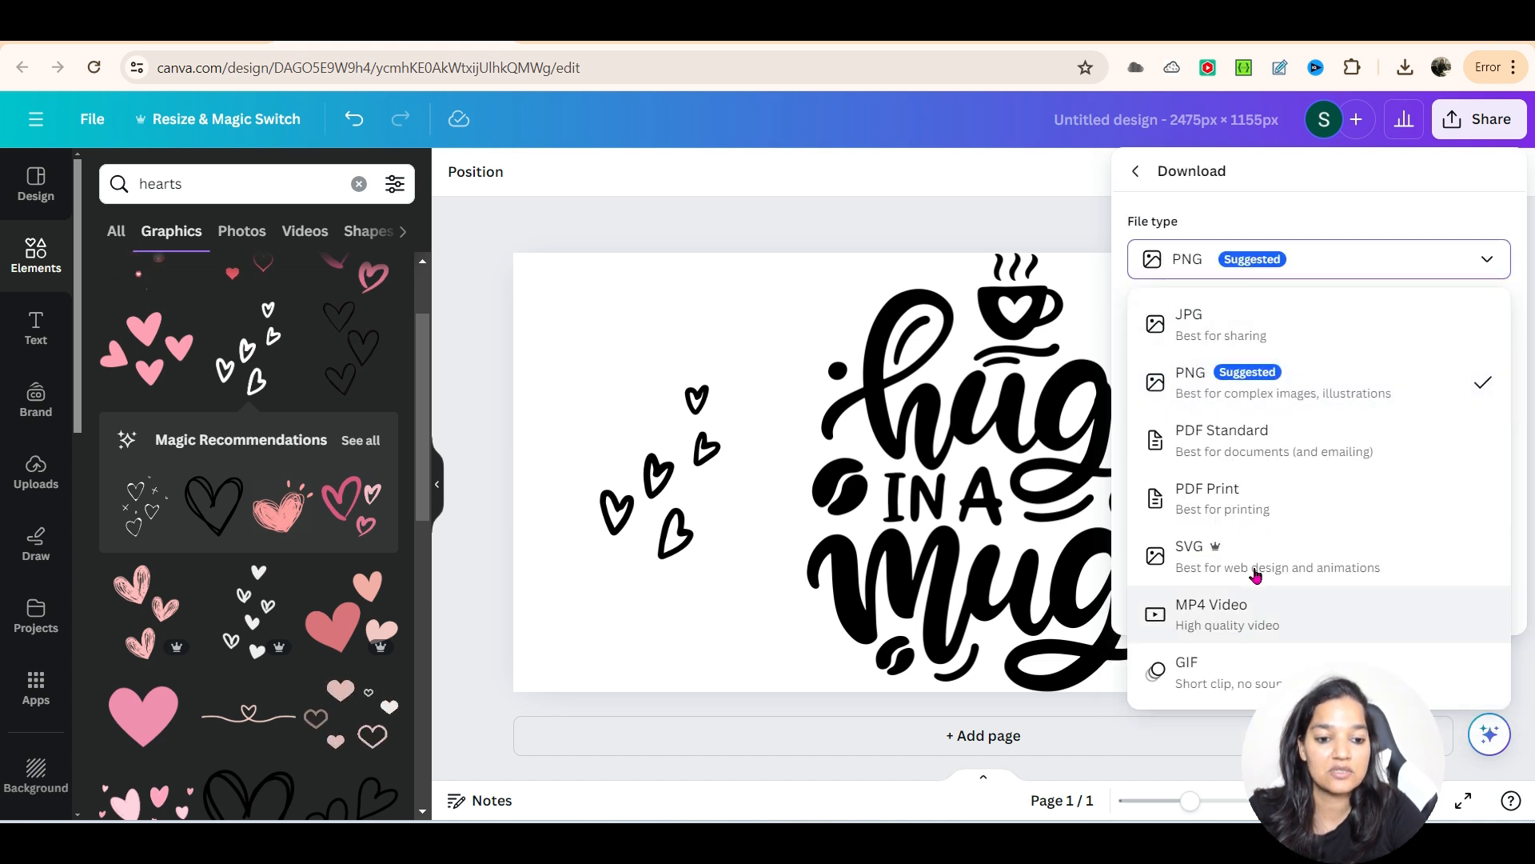
left_click(1345, 571)
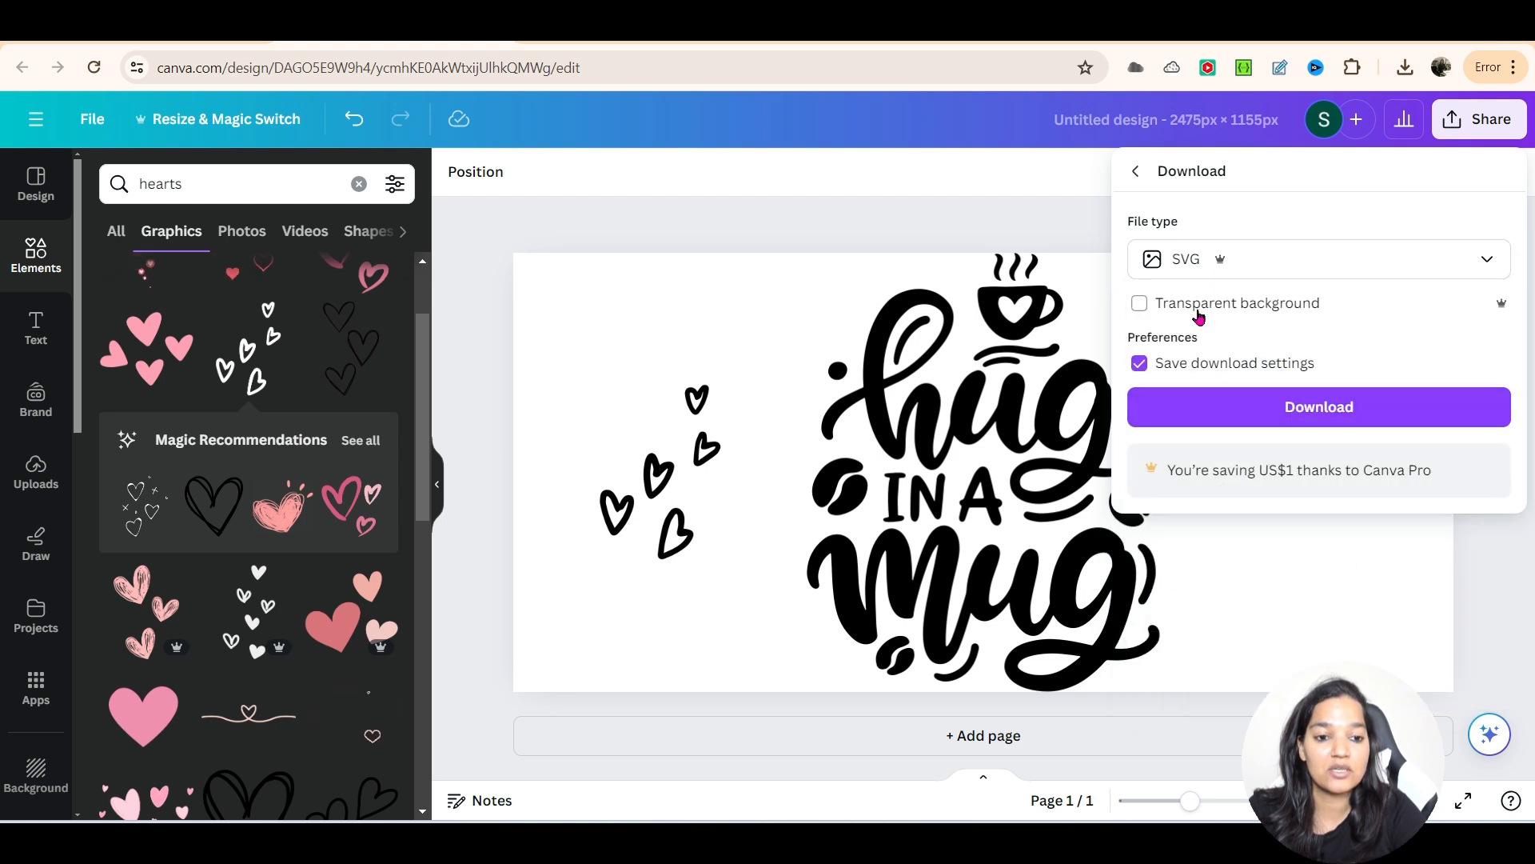
left_click(1346, 409)
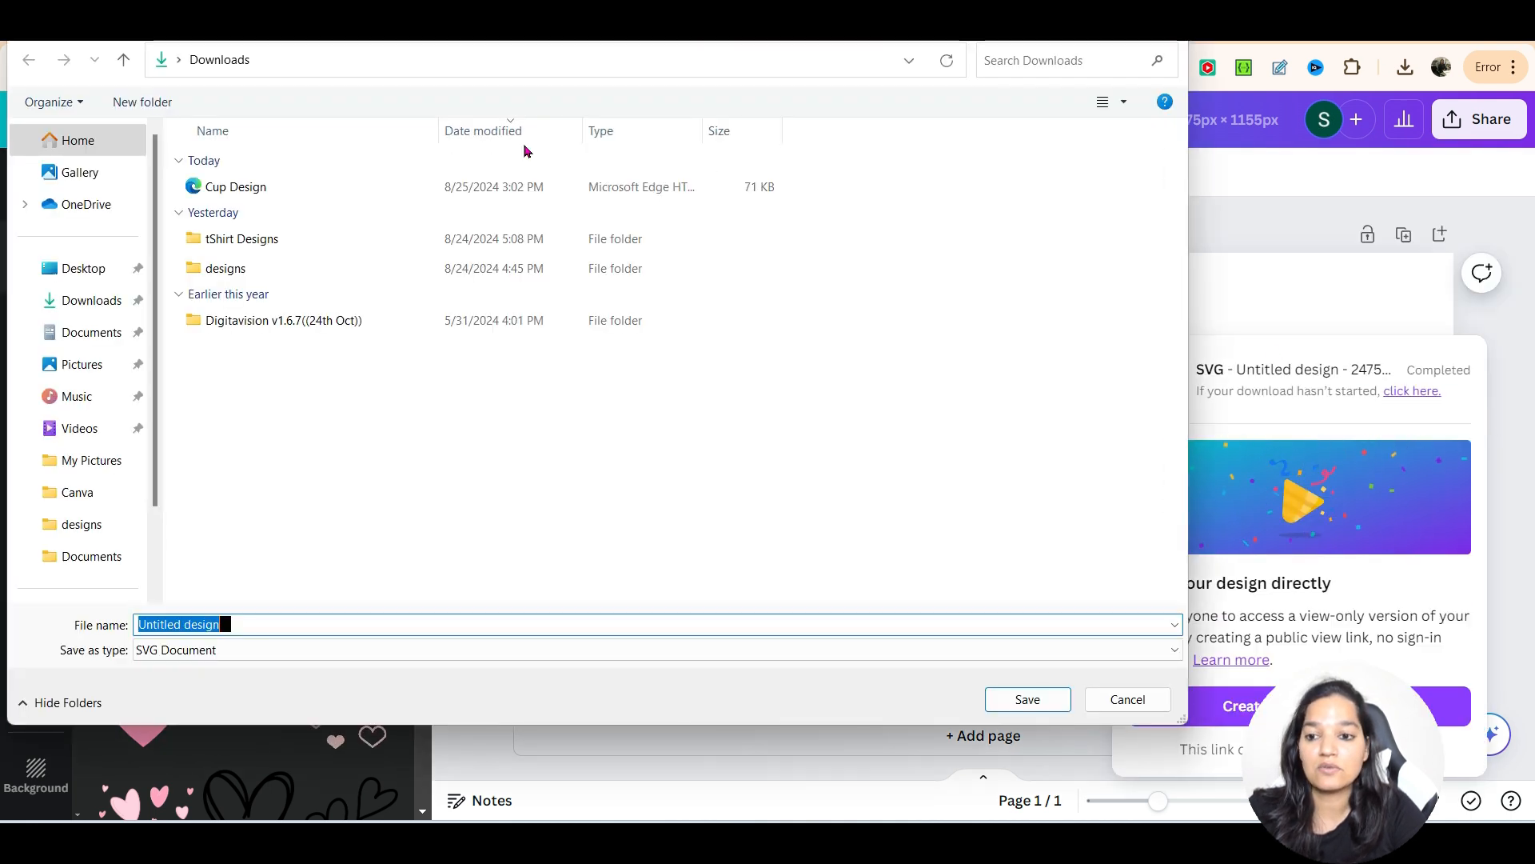
Save the download as "Cup Design.svg" in the Downloads folder, replacing the existing file.
left_click(236, 186)
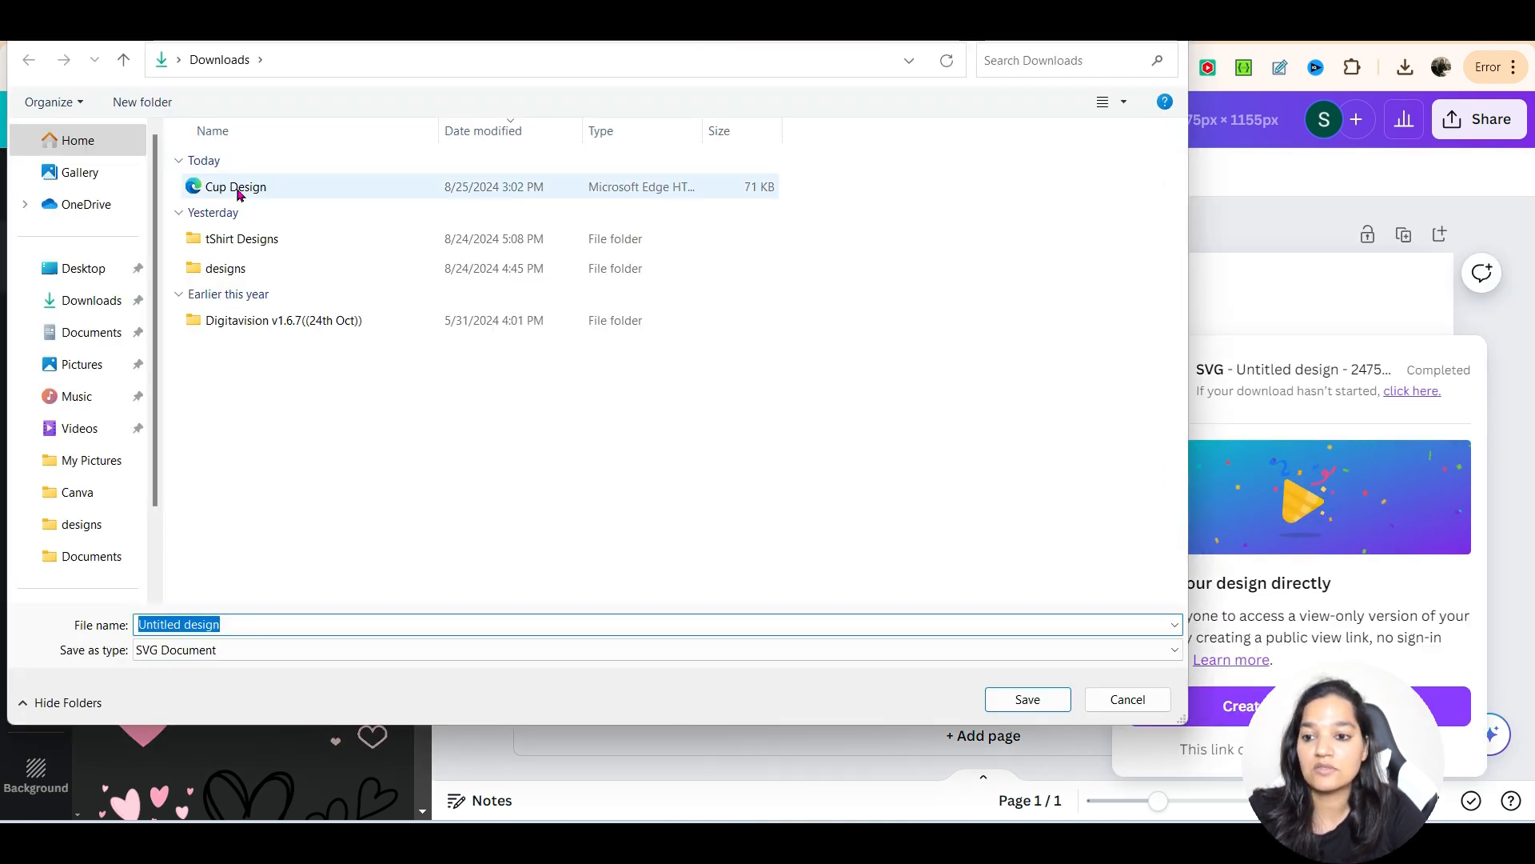
left_click(232, 622)
type("Cup")
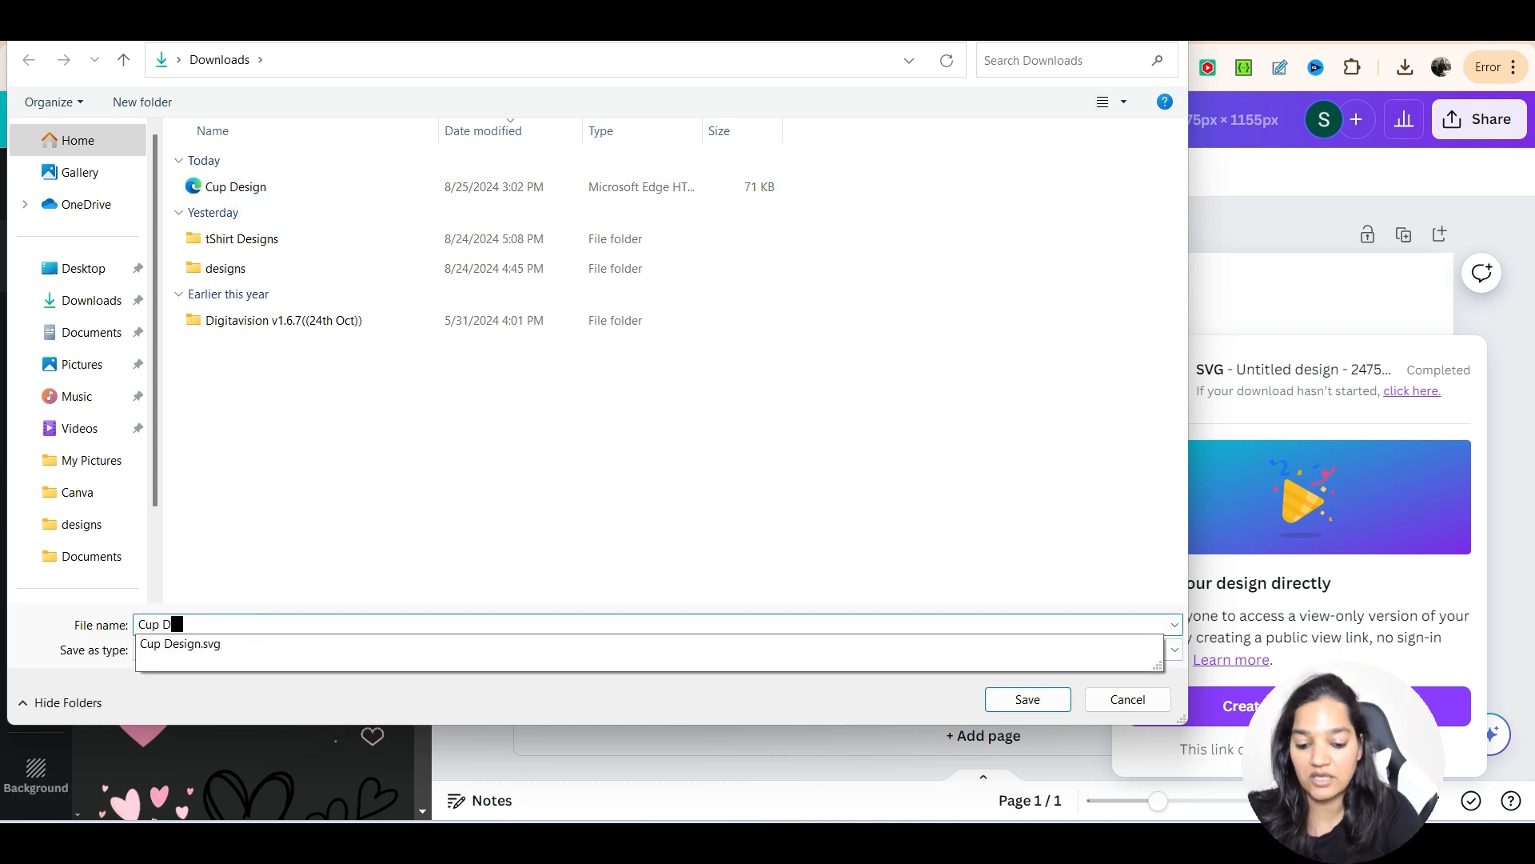
left_click(349, 640)
left_click(1016, 697)
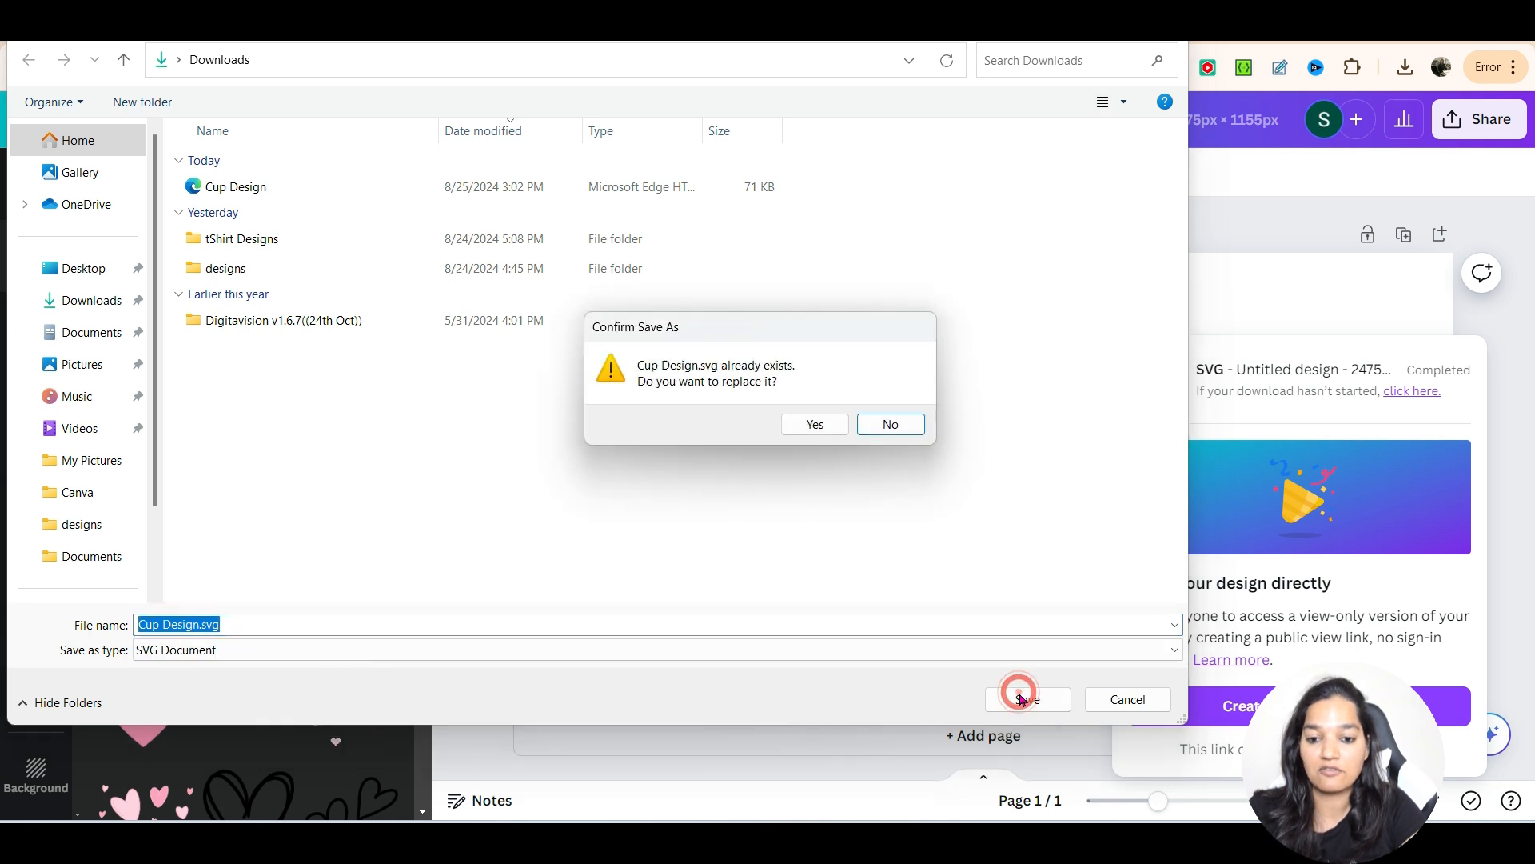
left_click(815, 424)
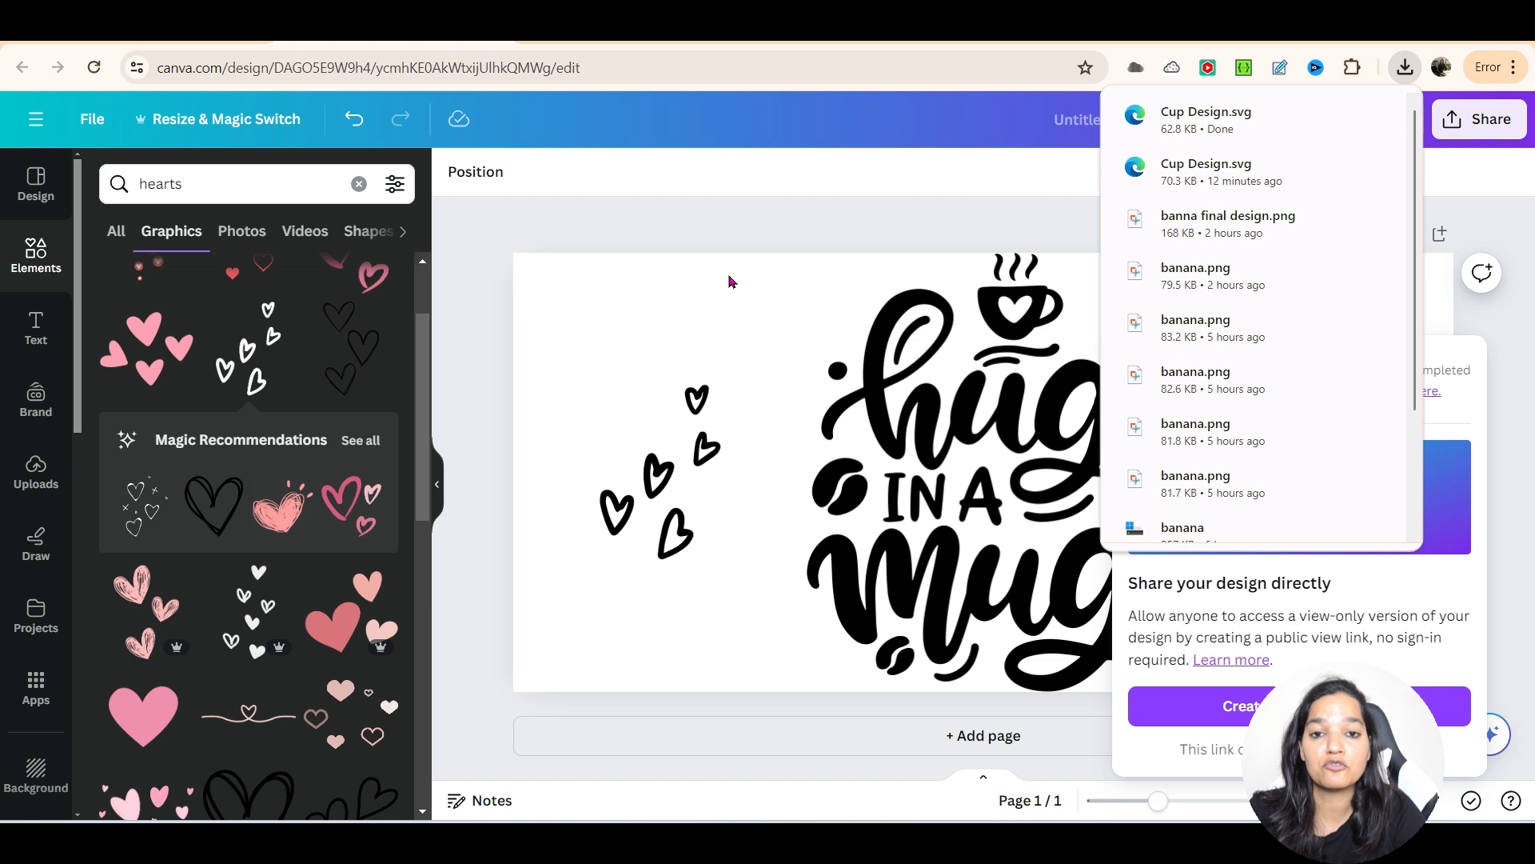
left_click(722, 236)
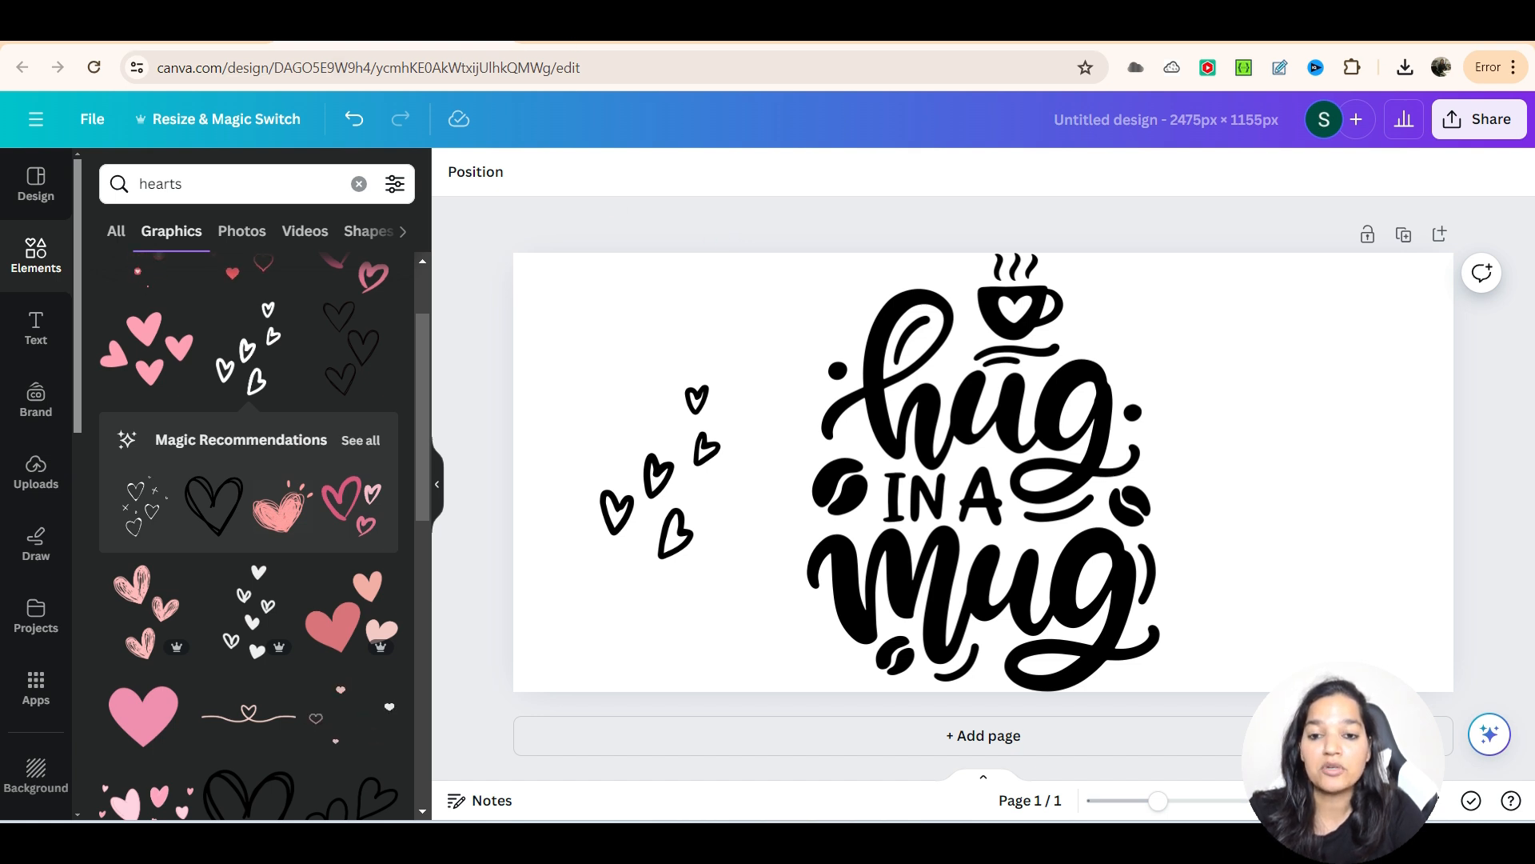
Switch to the Printify mug editor and upload the "Cup Design" file from the device onto the print area.
left_click(578, 32)
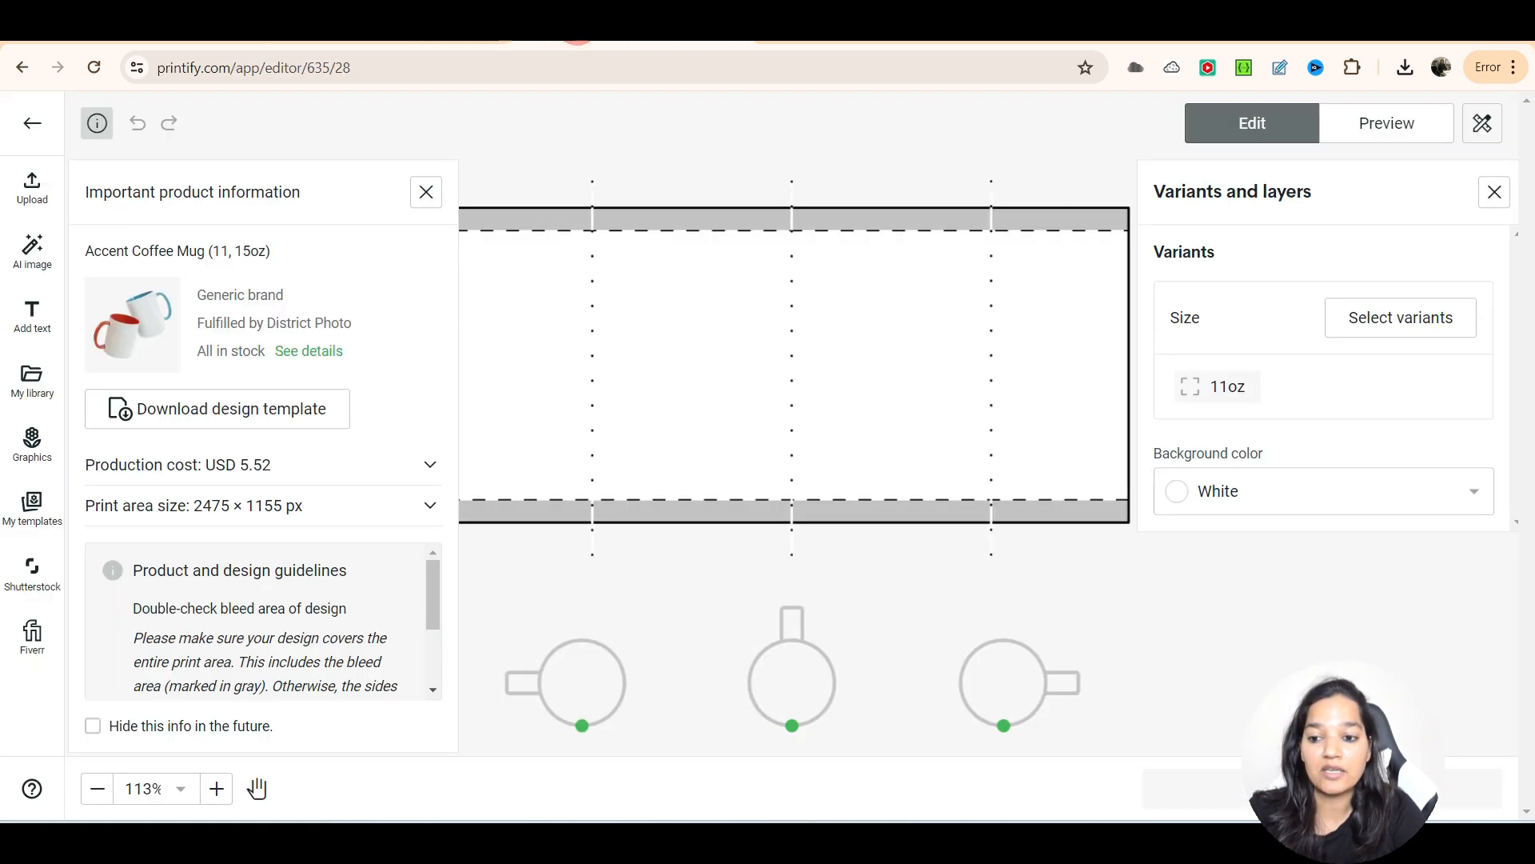
left_click(32, 214)
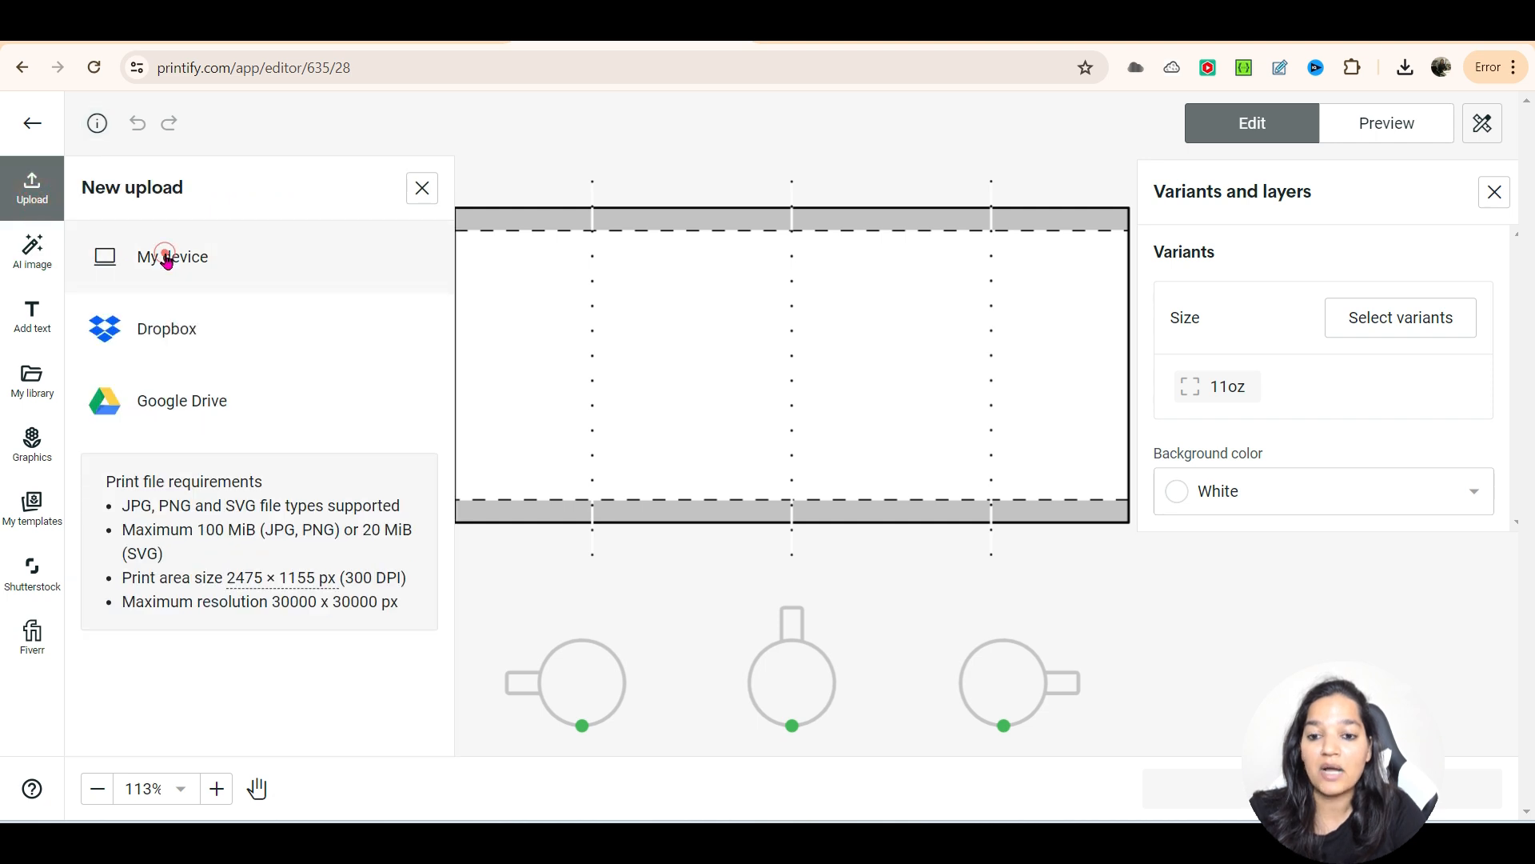
left_click(167, 258)
left_click(221, 195)
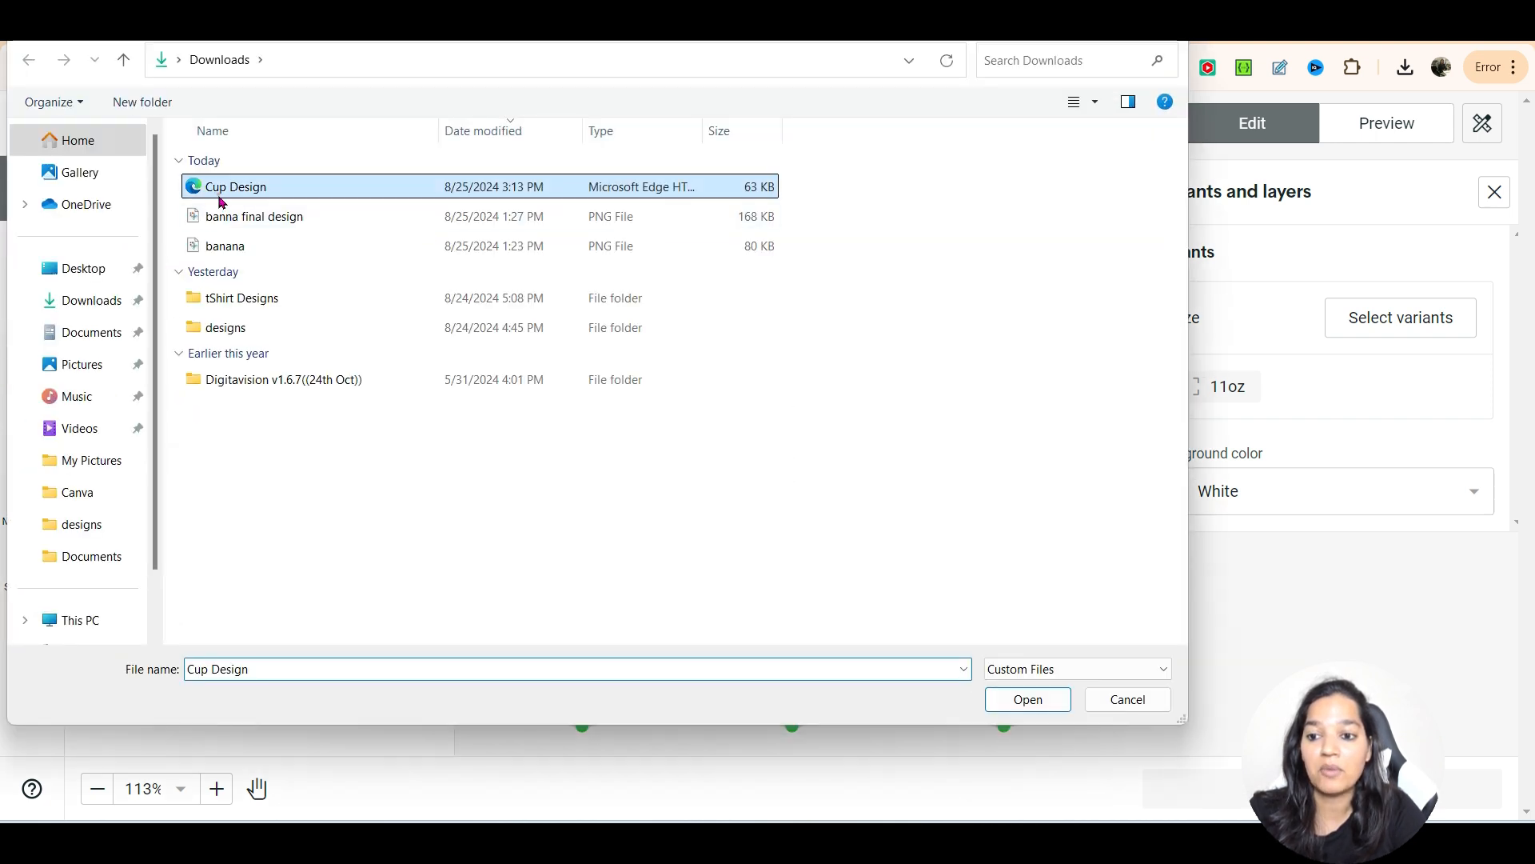
double_click(221, 195)
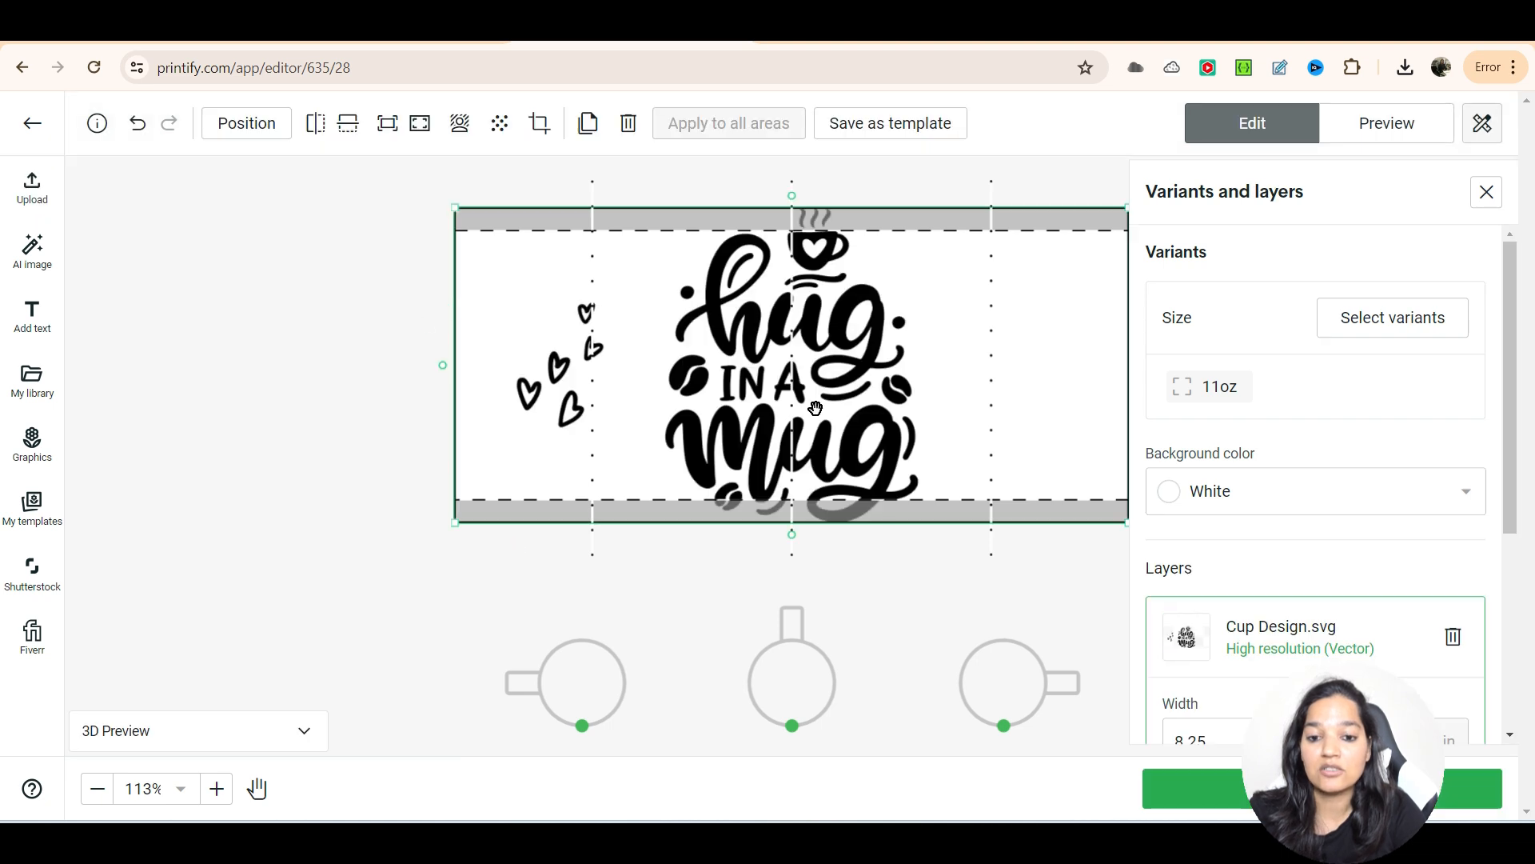
Try the design further right in the print area, check it in the 3D Preview, and move it back near the center.
left_click_drag(853, 402, 1019, 400)
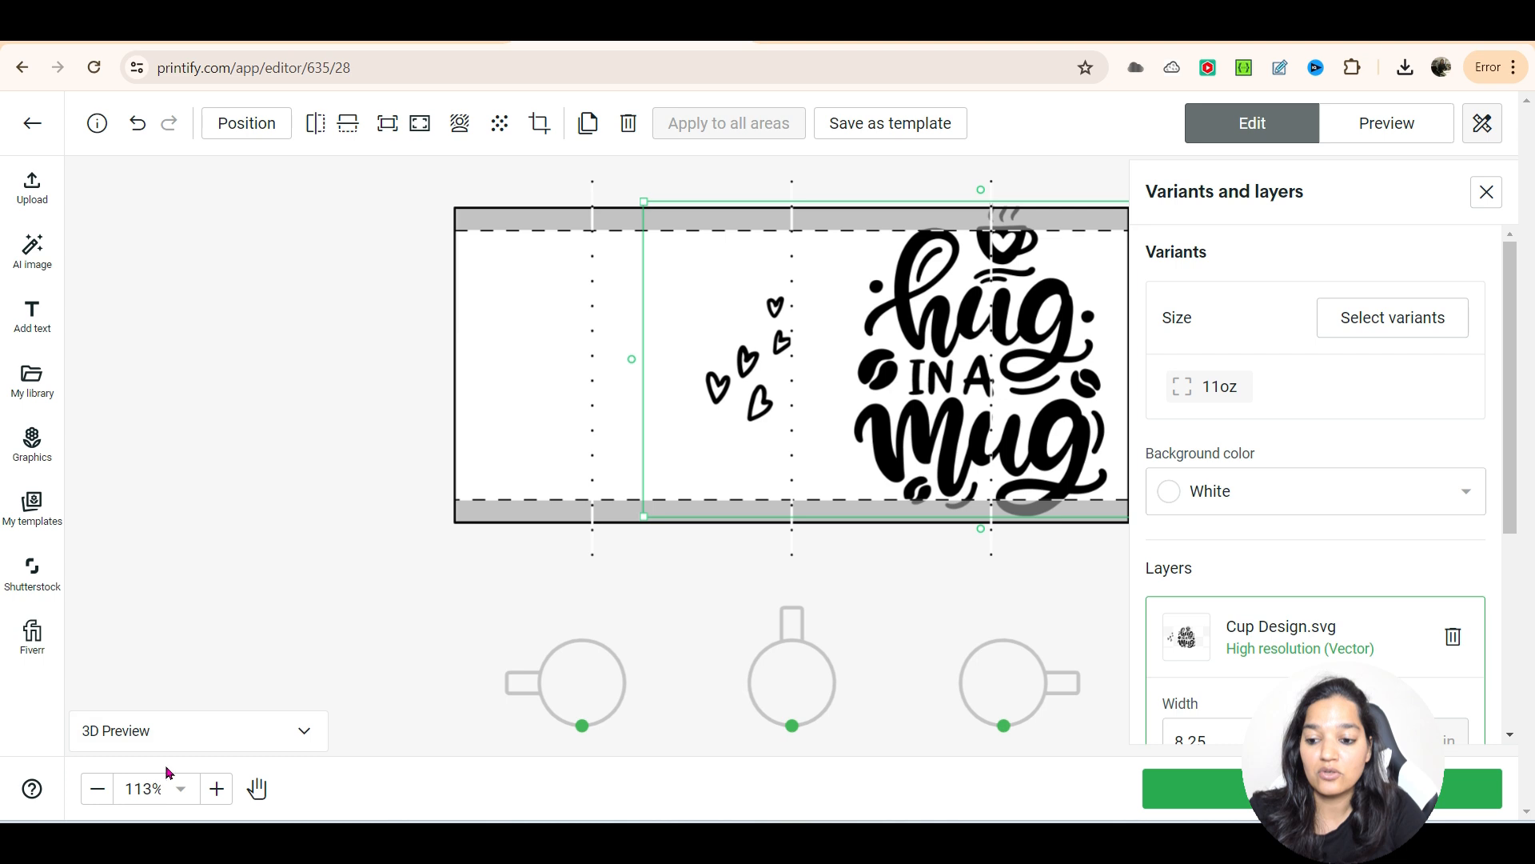
left_click(305, 728)
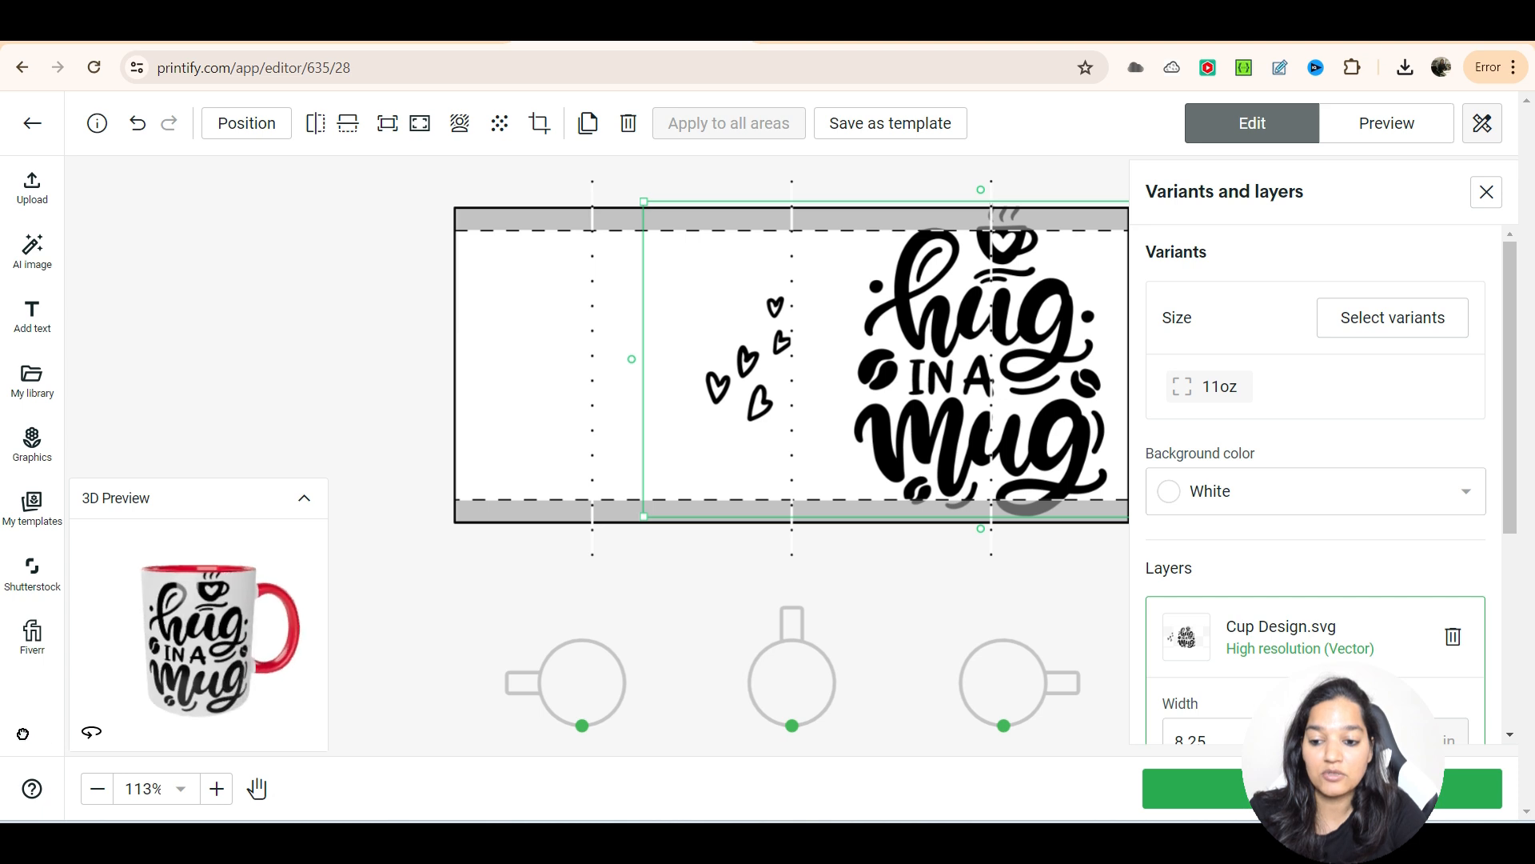
left_click_drag(911, 464, 730, 464)
left_click_drag(110, 743, 71, 742)
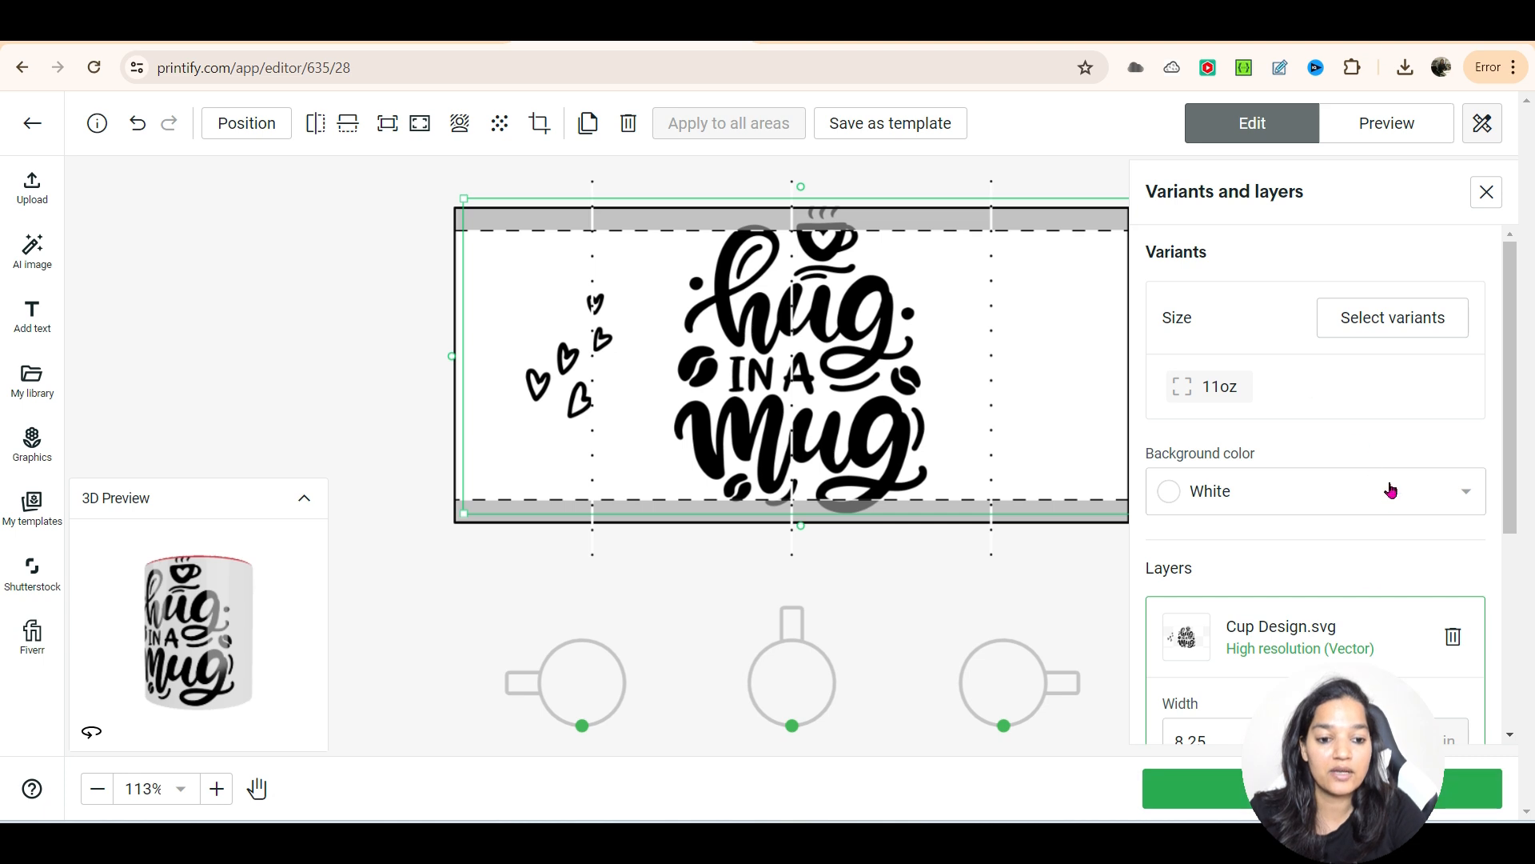
Try Grey as the mug's background color and return it to White.
left_click(1296, 500)
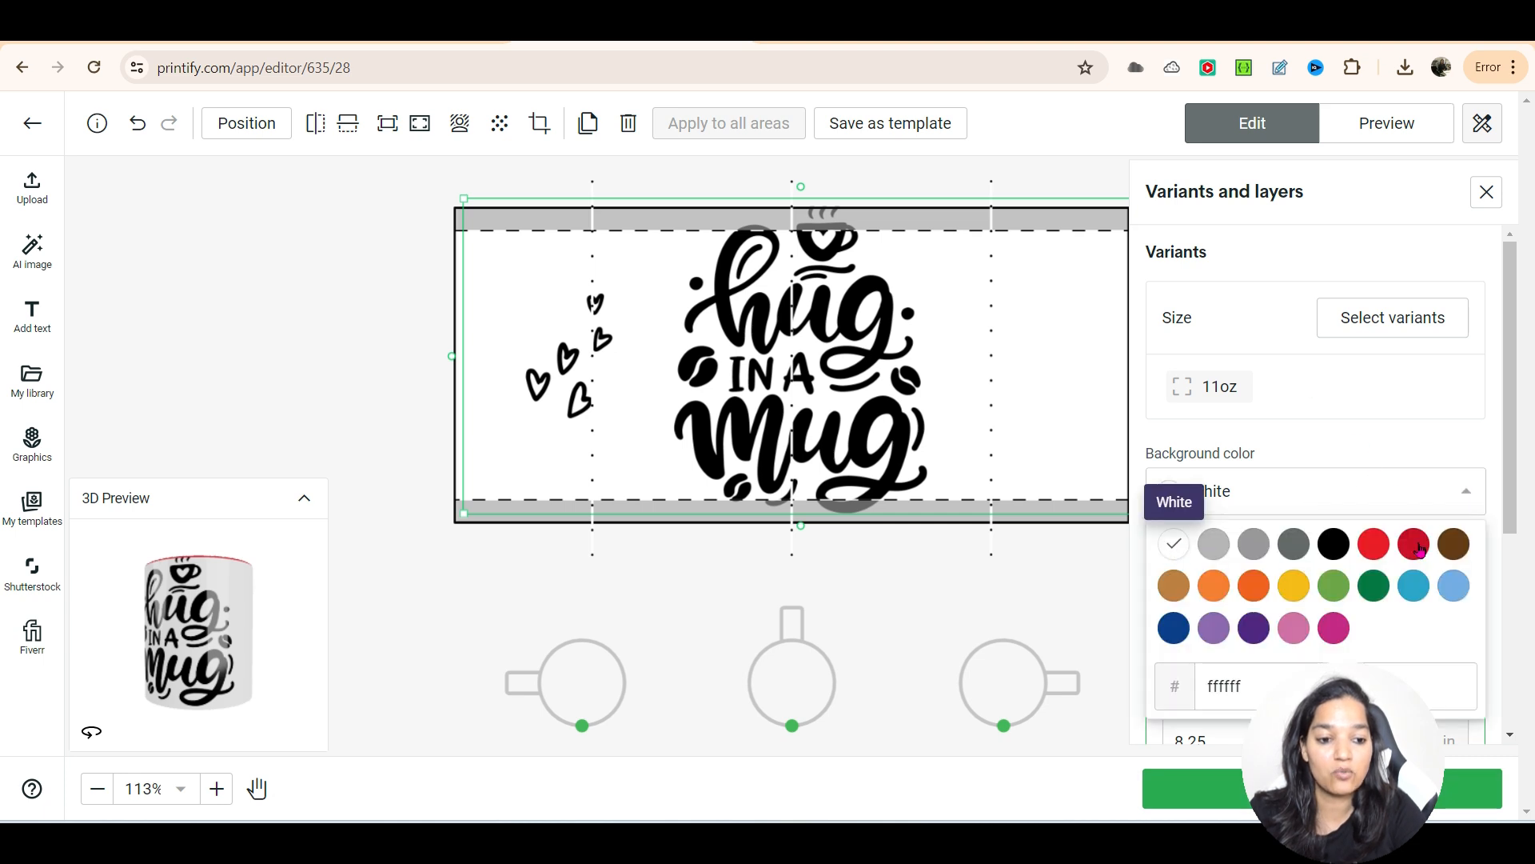
left_click(1253, 546)
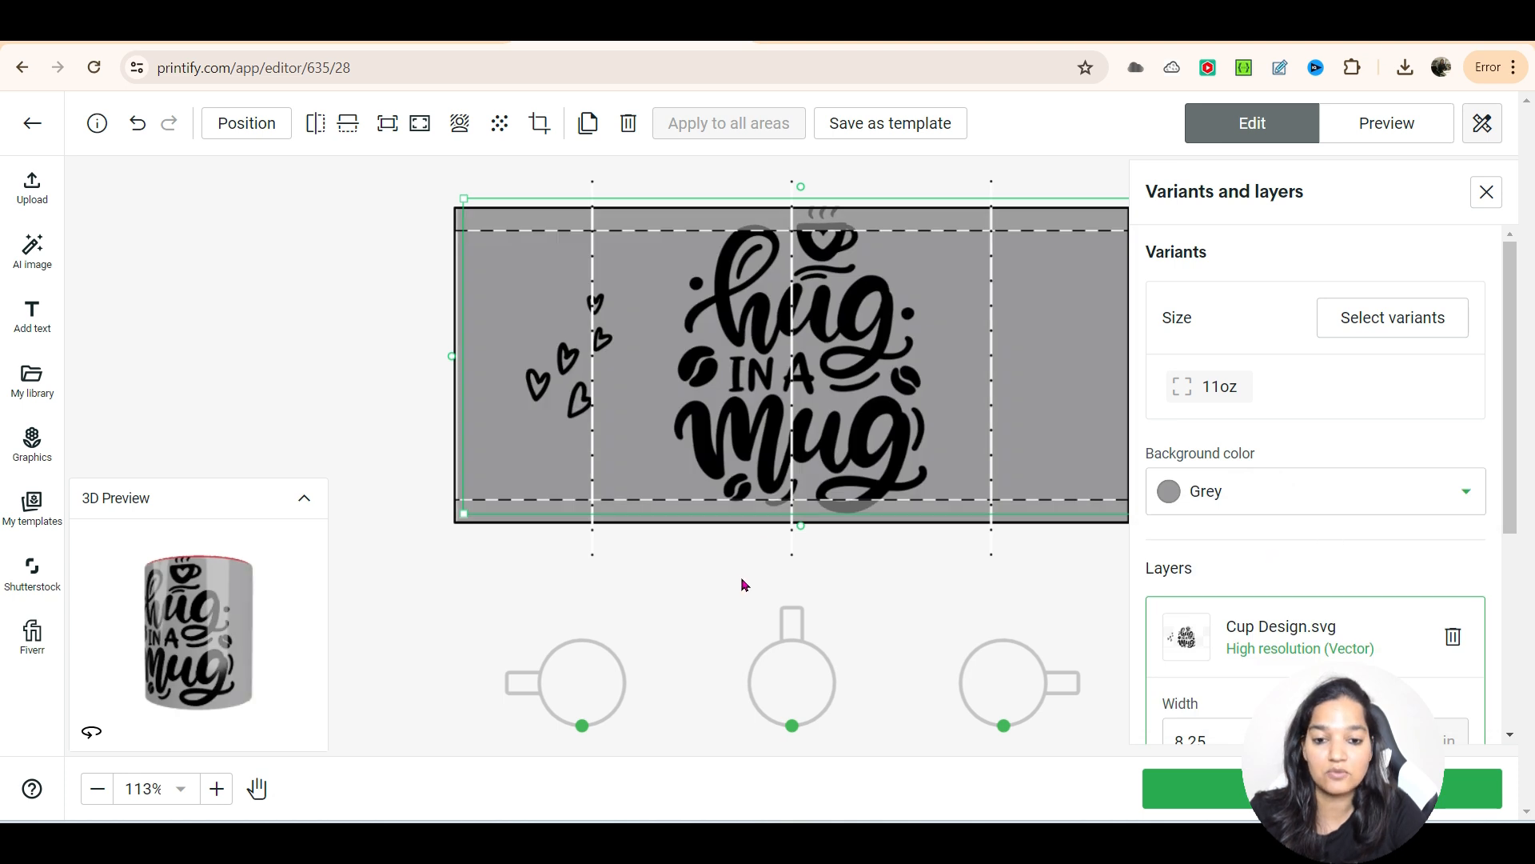
left_click(1250, 502)
left_click(1191, 542)
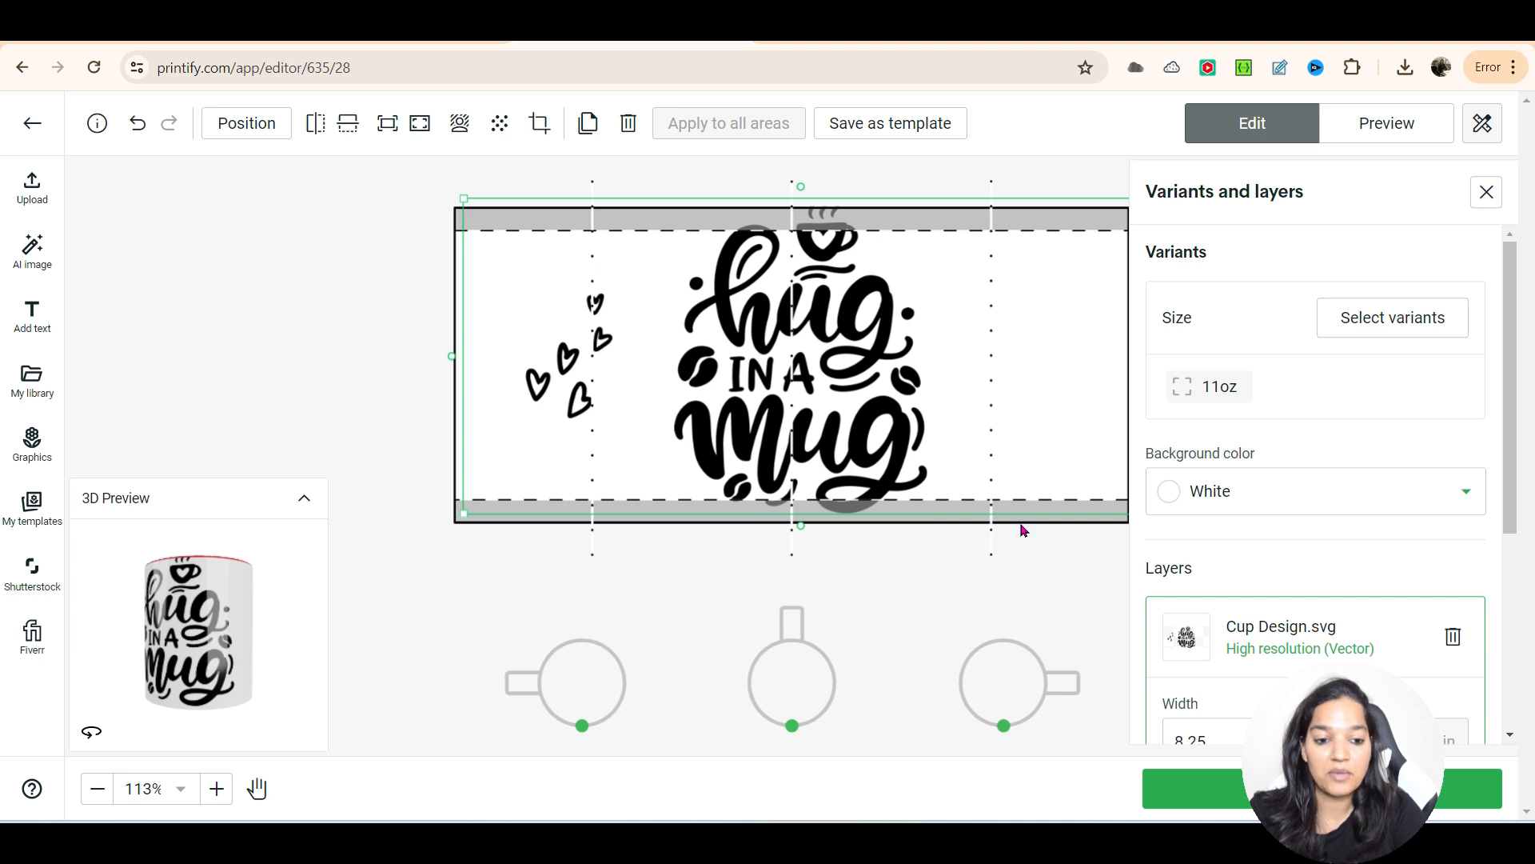
Save the designed mug as a product and proceed to its product details.
scroll(1330, 539, "down", 3)
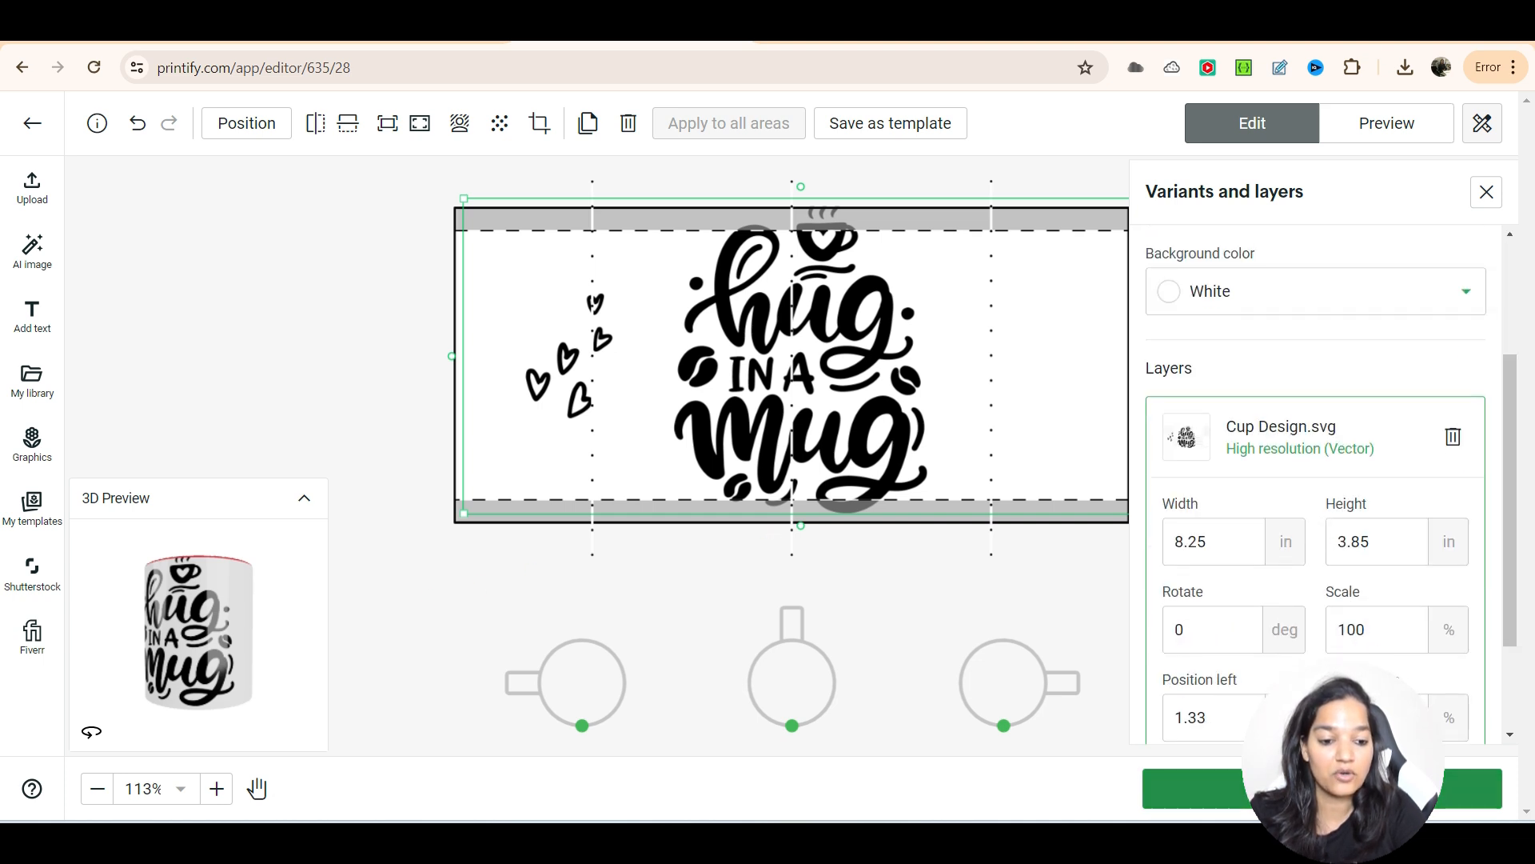
left_click(1324, 789)
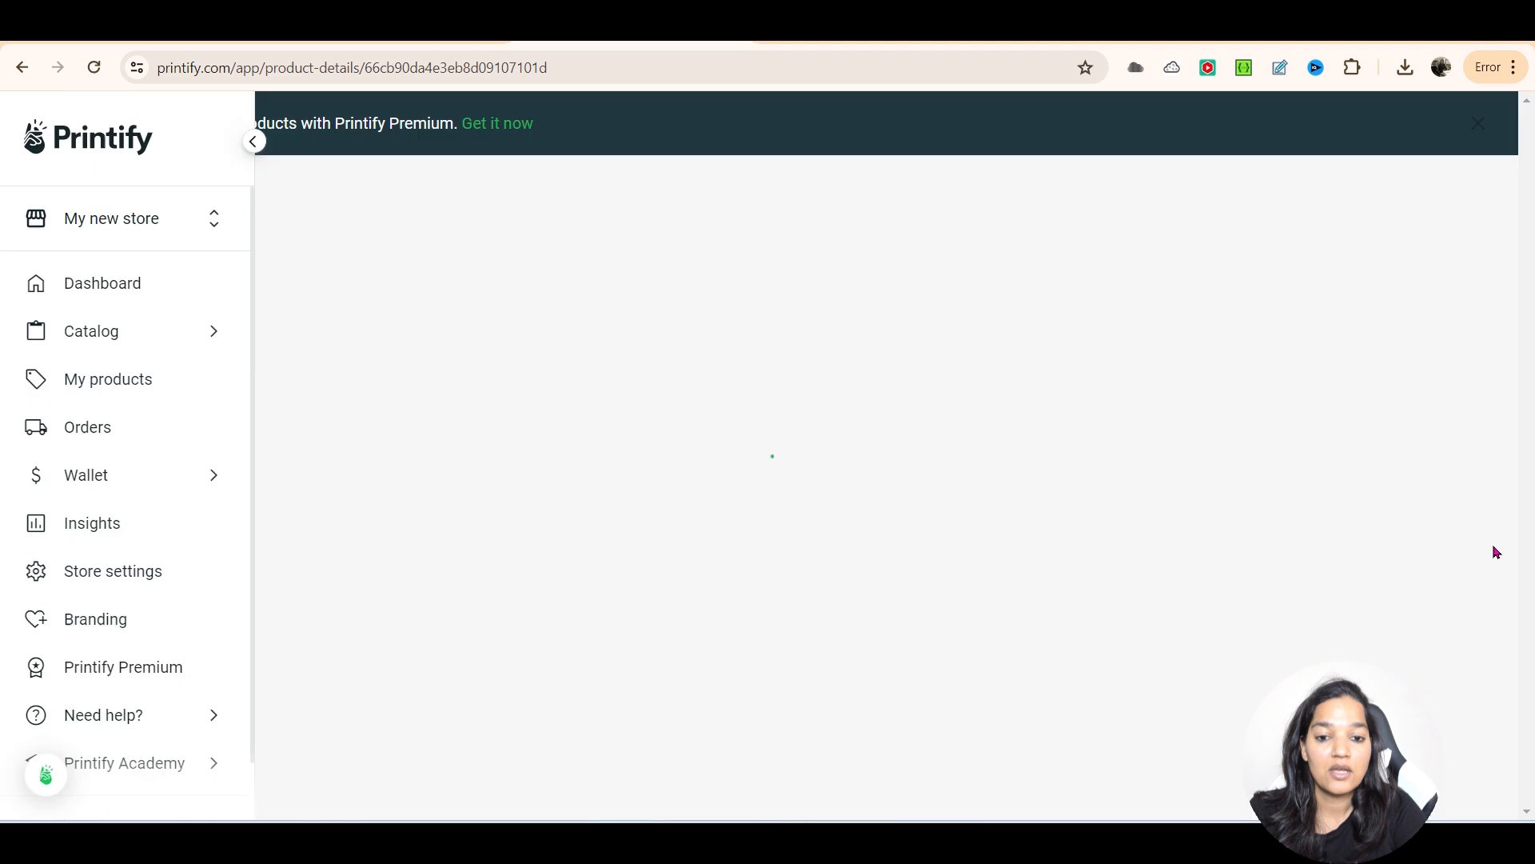
Review the product's description, pricing, title and mockup views on the product details page.
scroll(1088, 593, "down", 14)
scroll(904, 588, "up", 5)
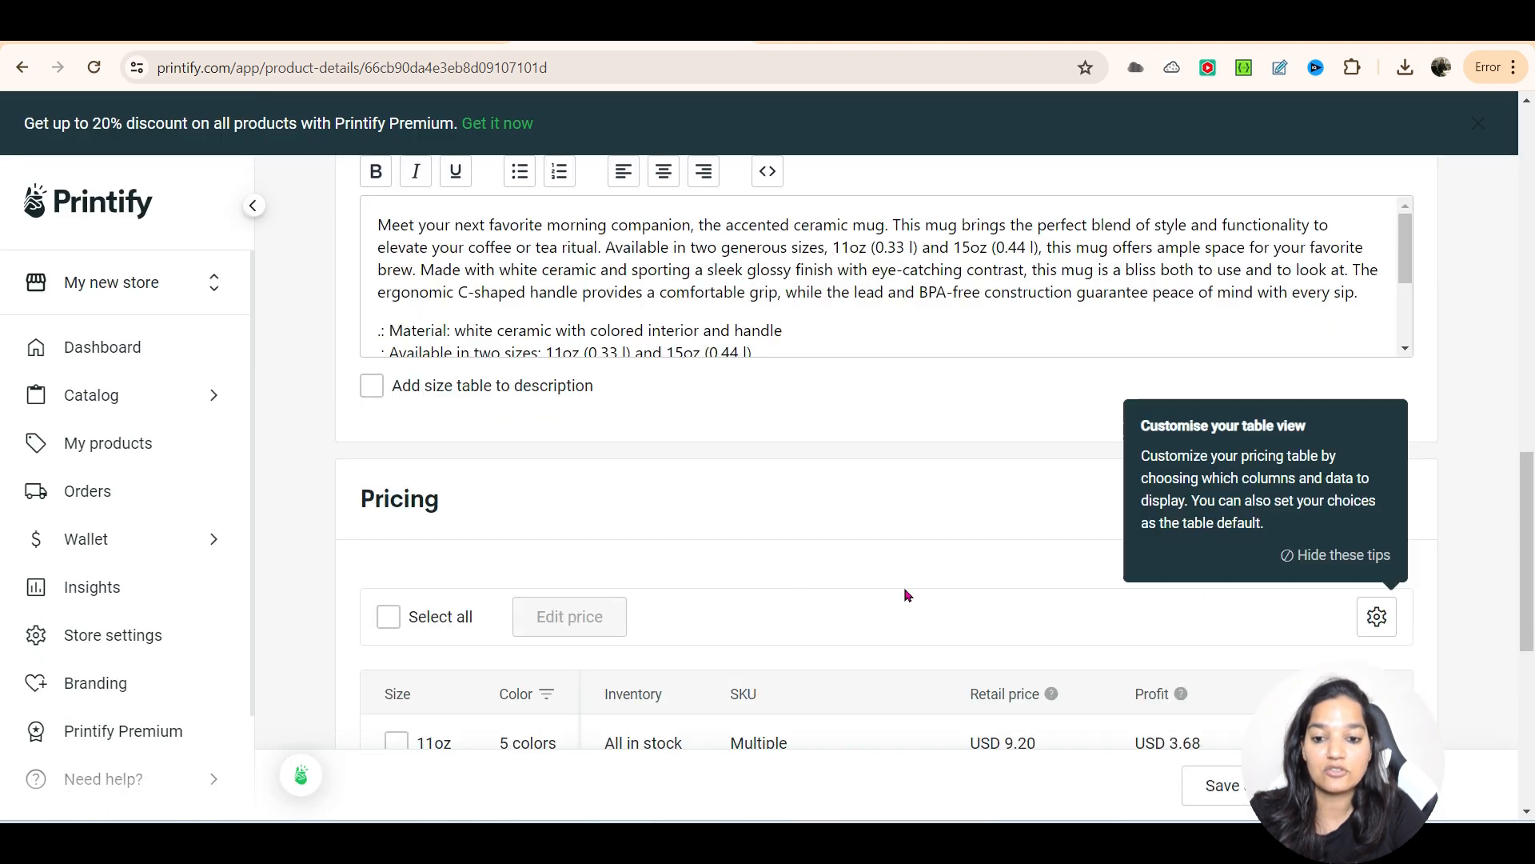
left_click_drag(650, 392, 370, 400)
scroll(719, 355, "up", 8)
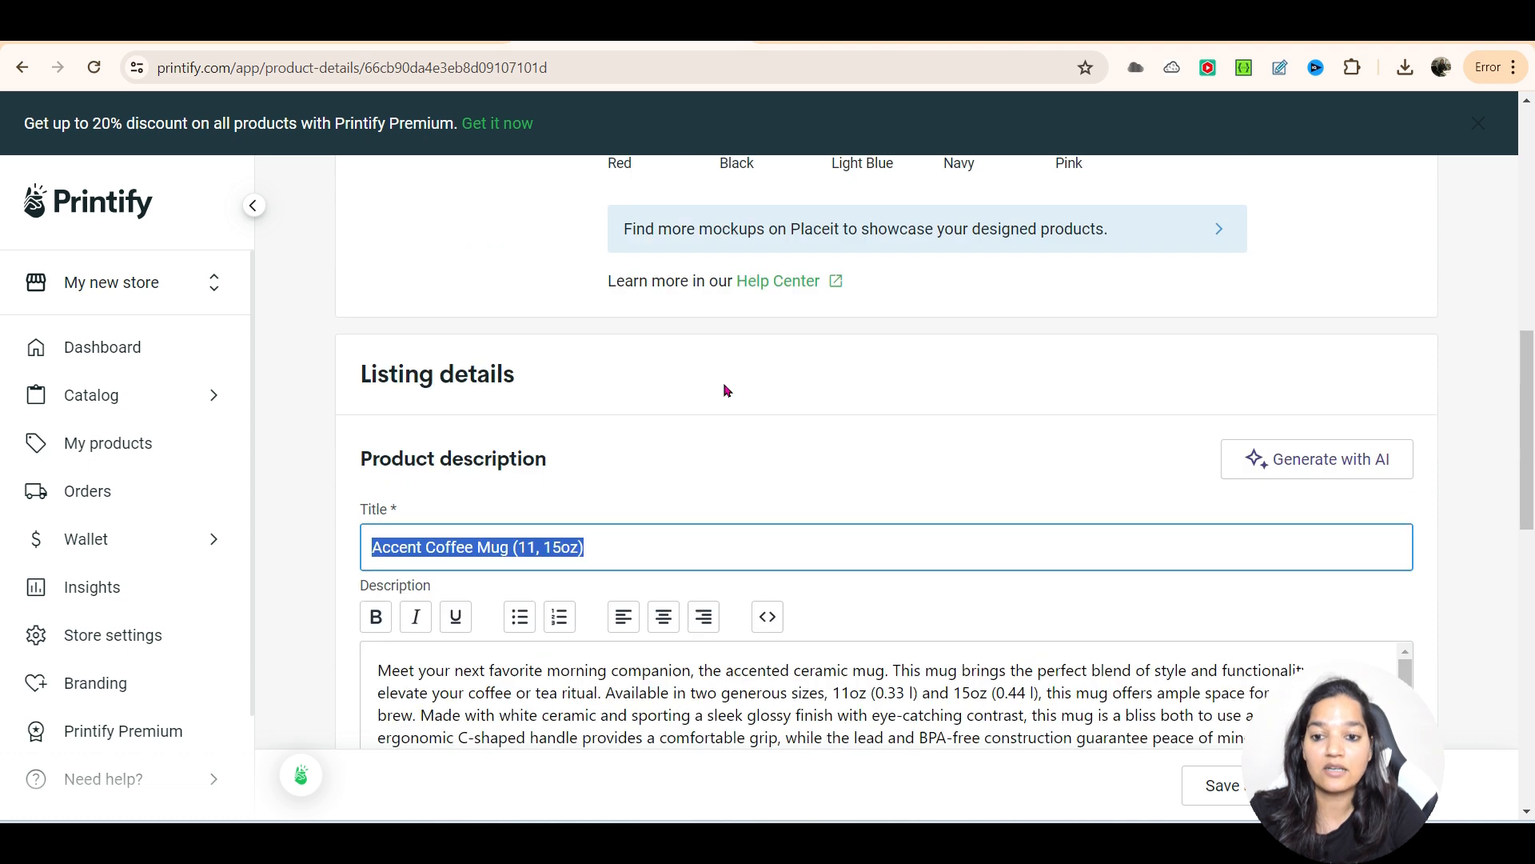
scroll(720, 399, "up", 2)
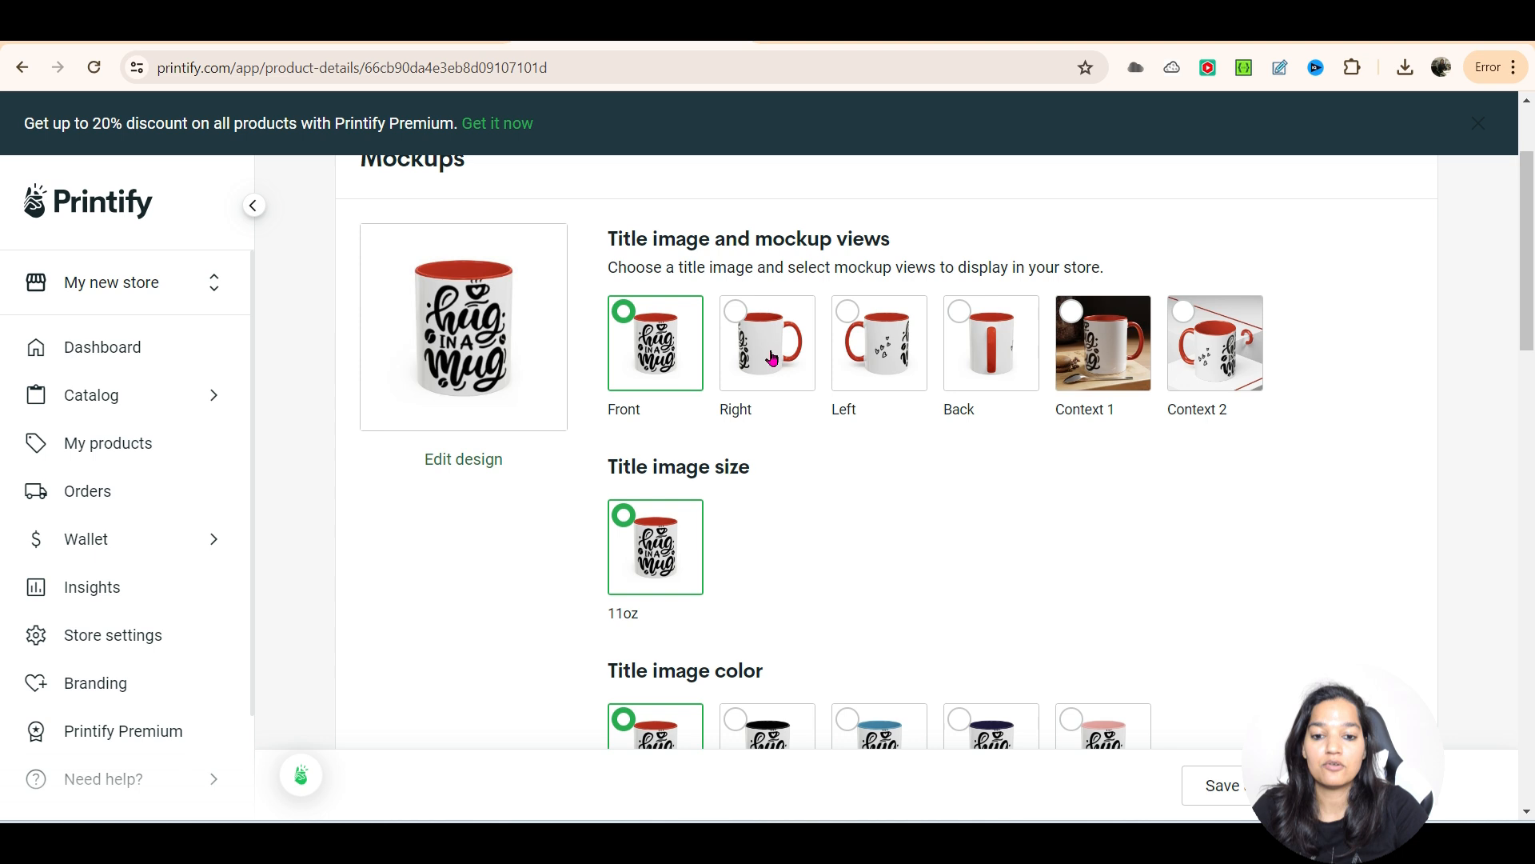
Try the Left, Back, Context 2, Front, Right and Context 1 mockup views as the product's title image.
left_click(888, 370)
left_click(1001, 367)
left_click(1092, 360)
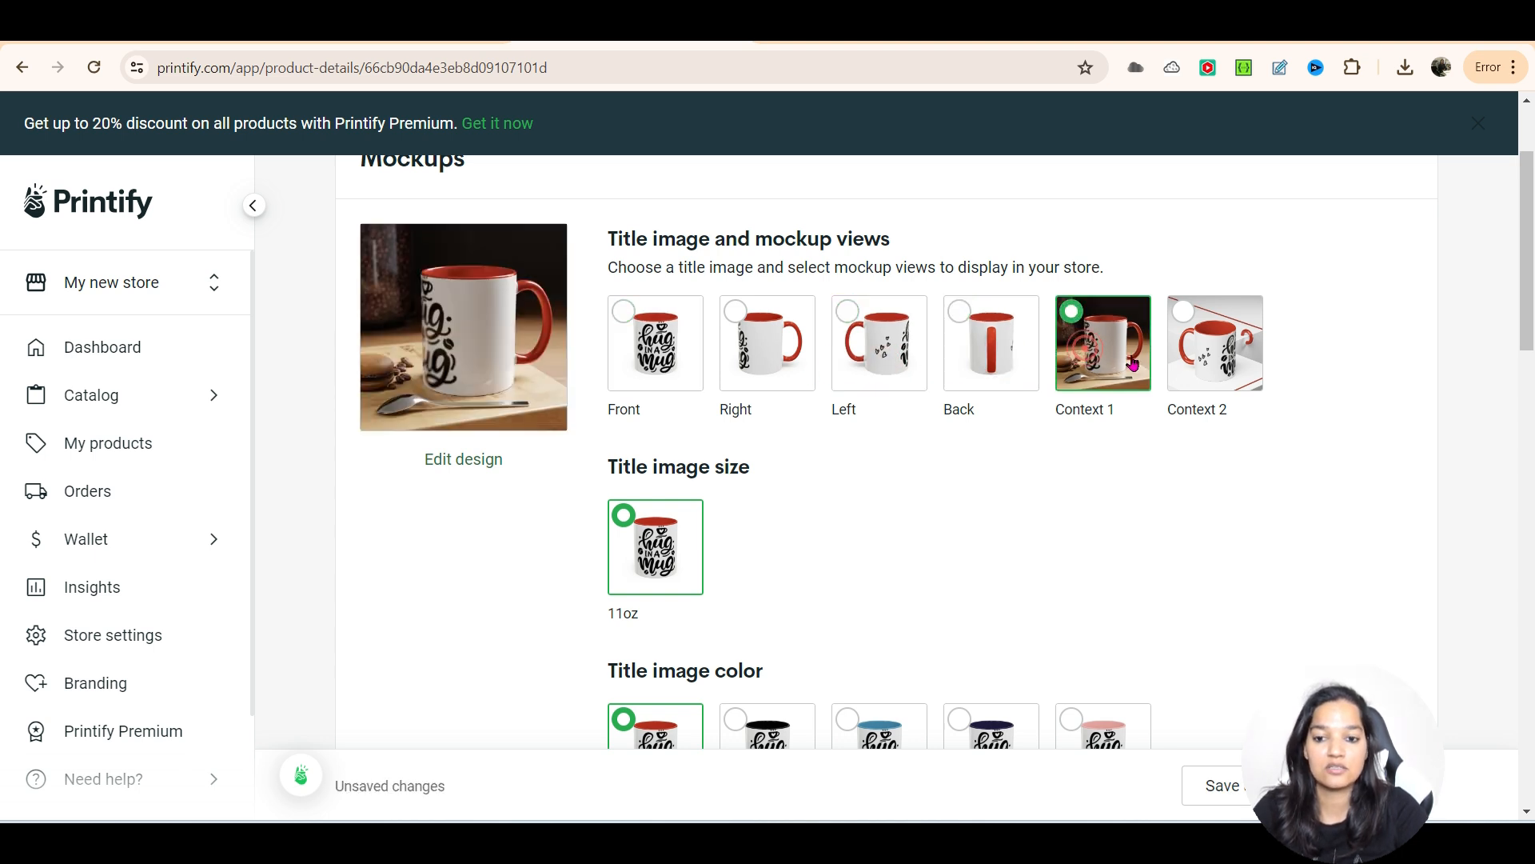
left_click(1207, 355)
left_click(678, 348)
left_click(776, 357)
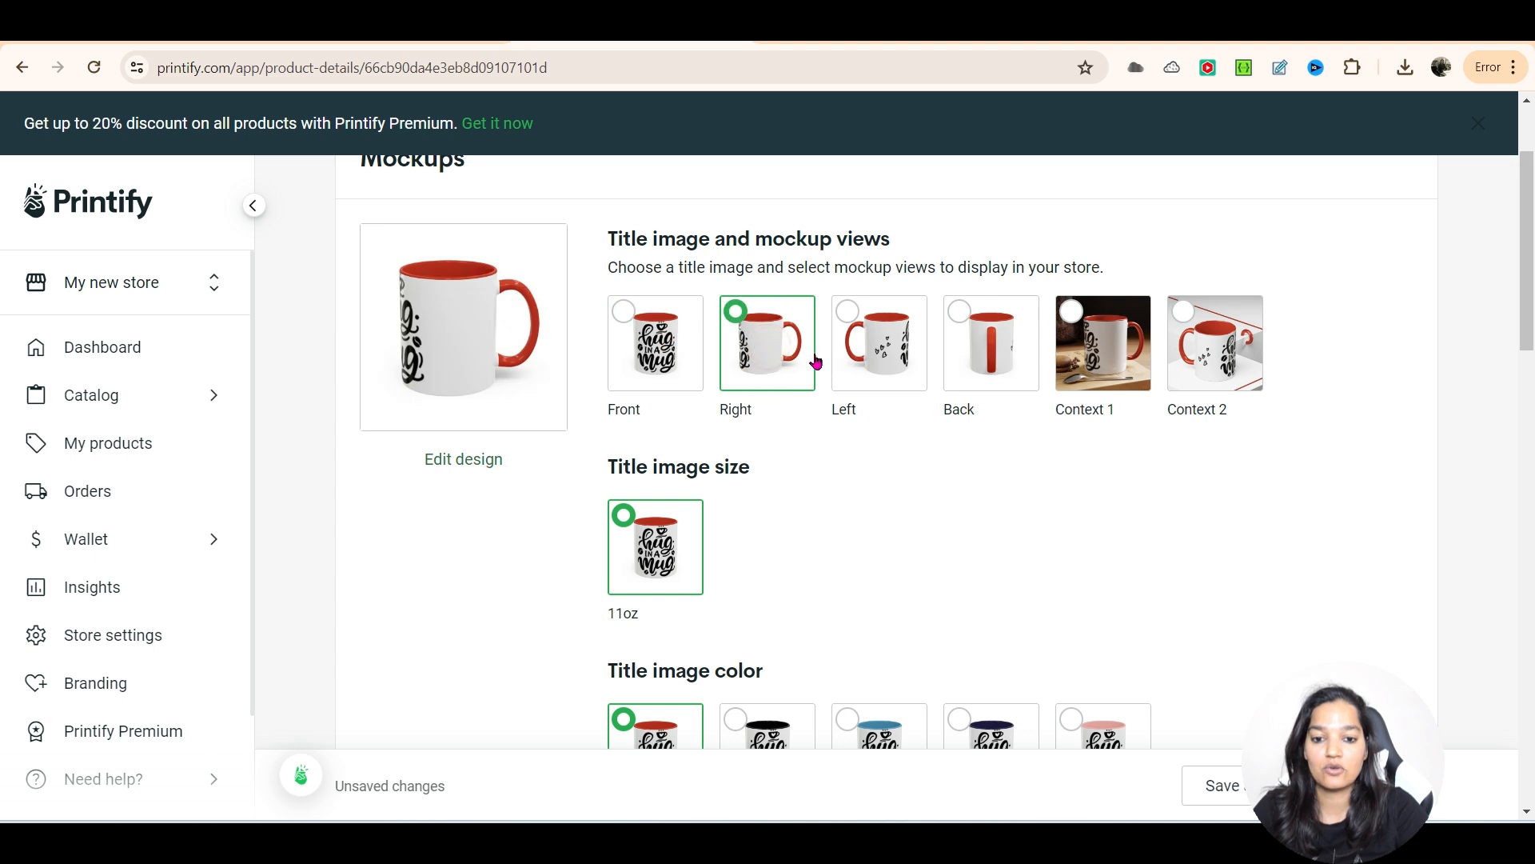
left_click(892, 352)
left_click(945, 351)
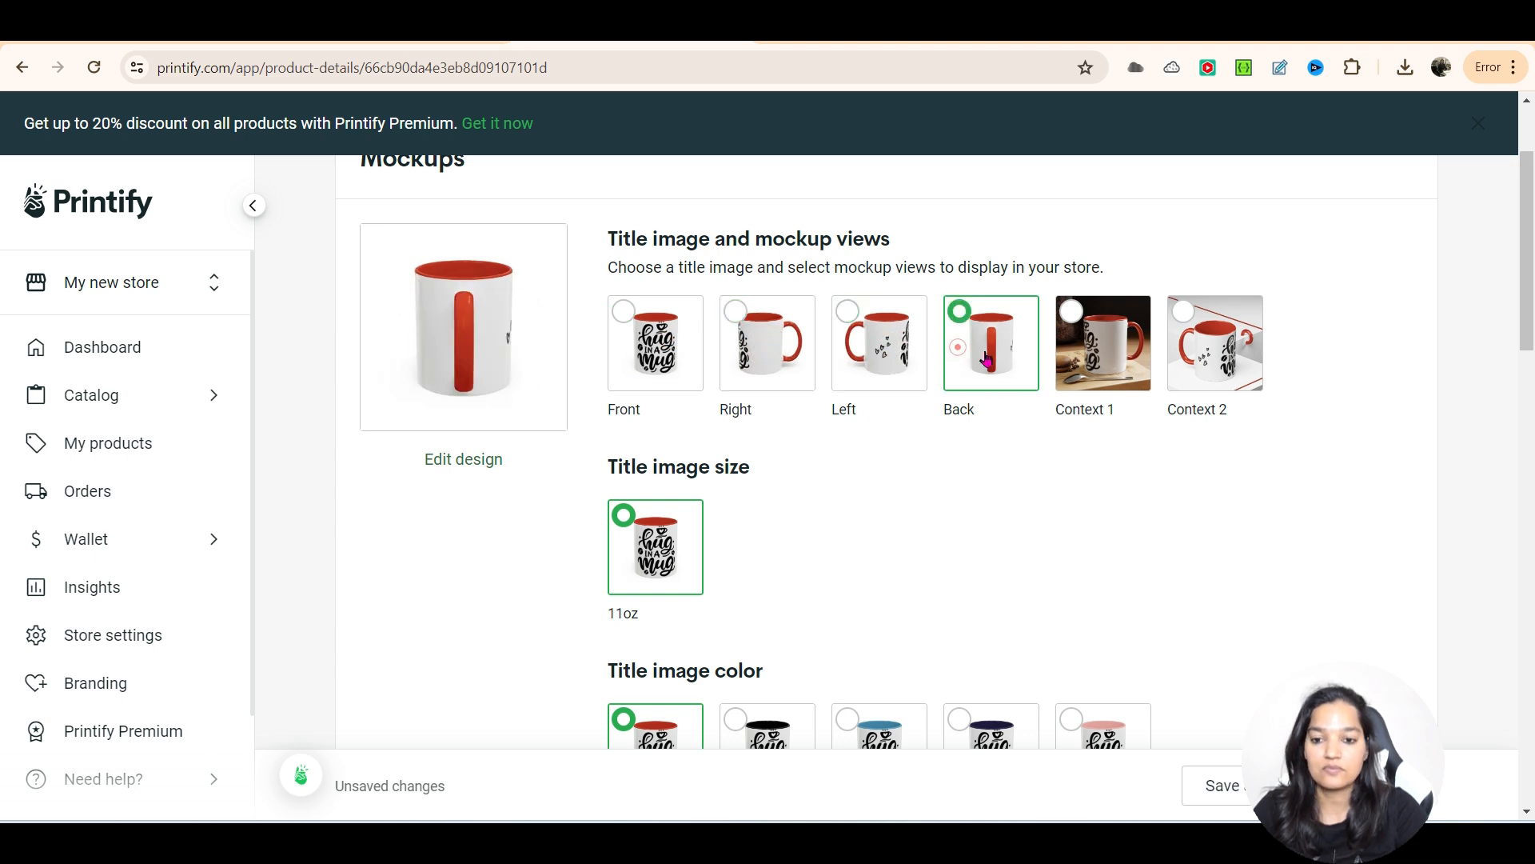
left_click(1106, 369)
Try Black, Light Blue and Navy as the title image color, and set it to Pink.
scroll(788, 565, "down", 1)
scroll(788, 565, "down", 1)
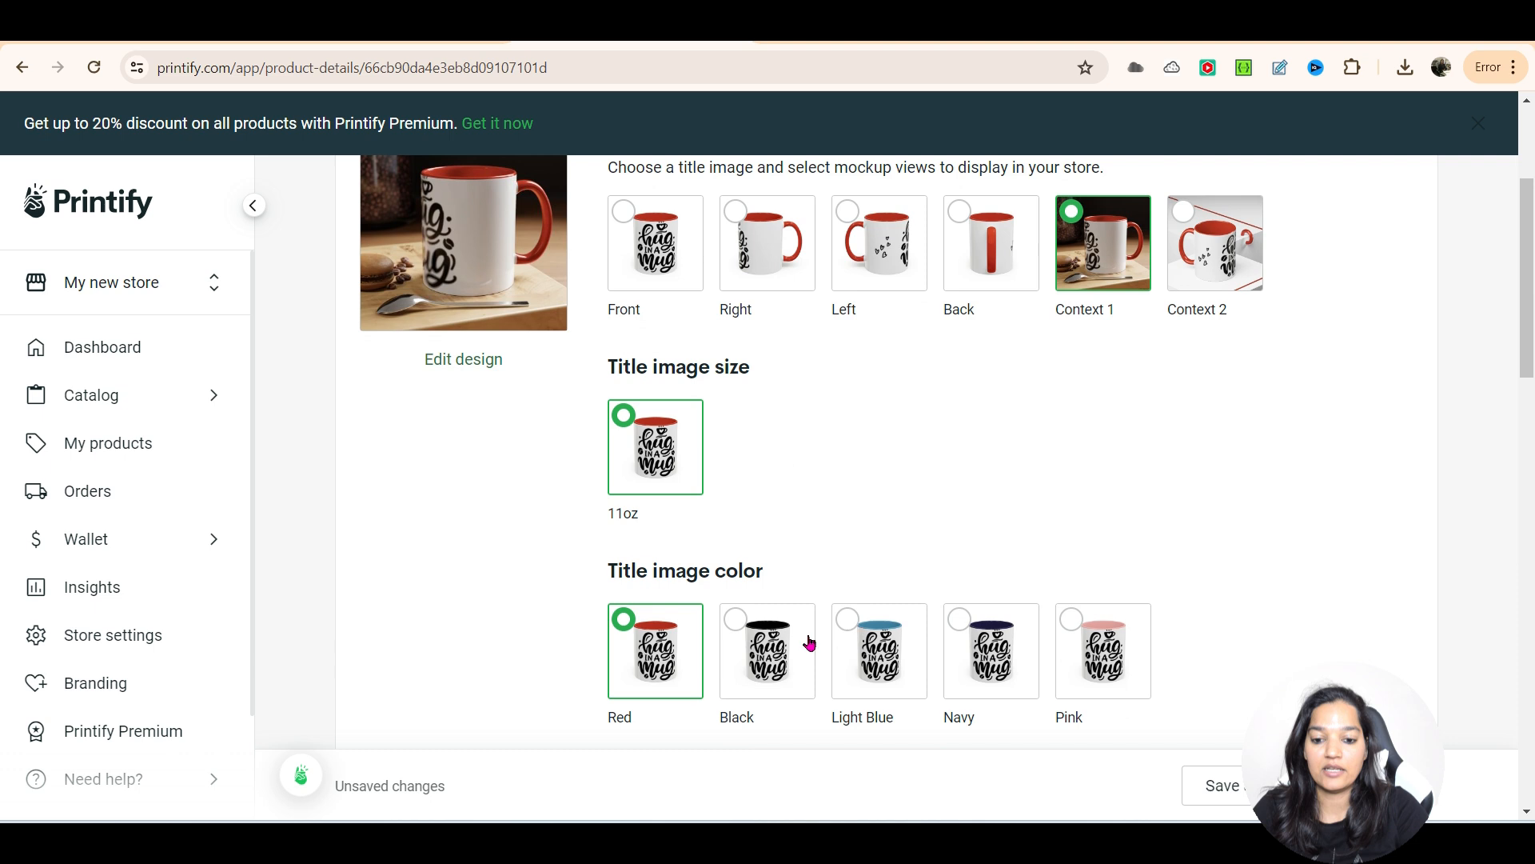
left_click(770, 682)
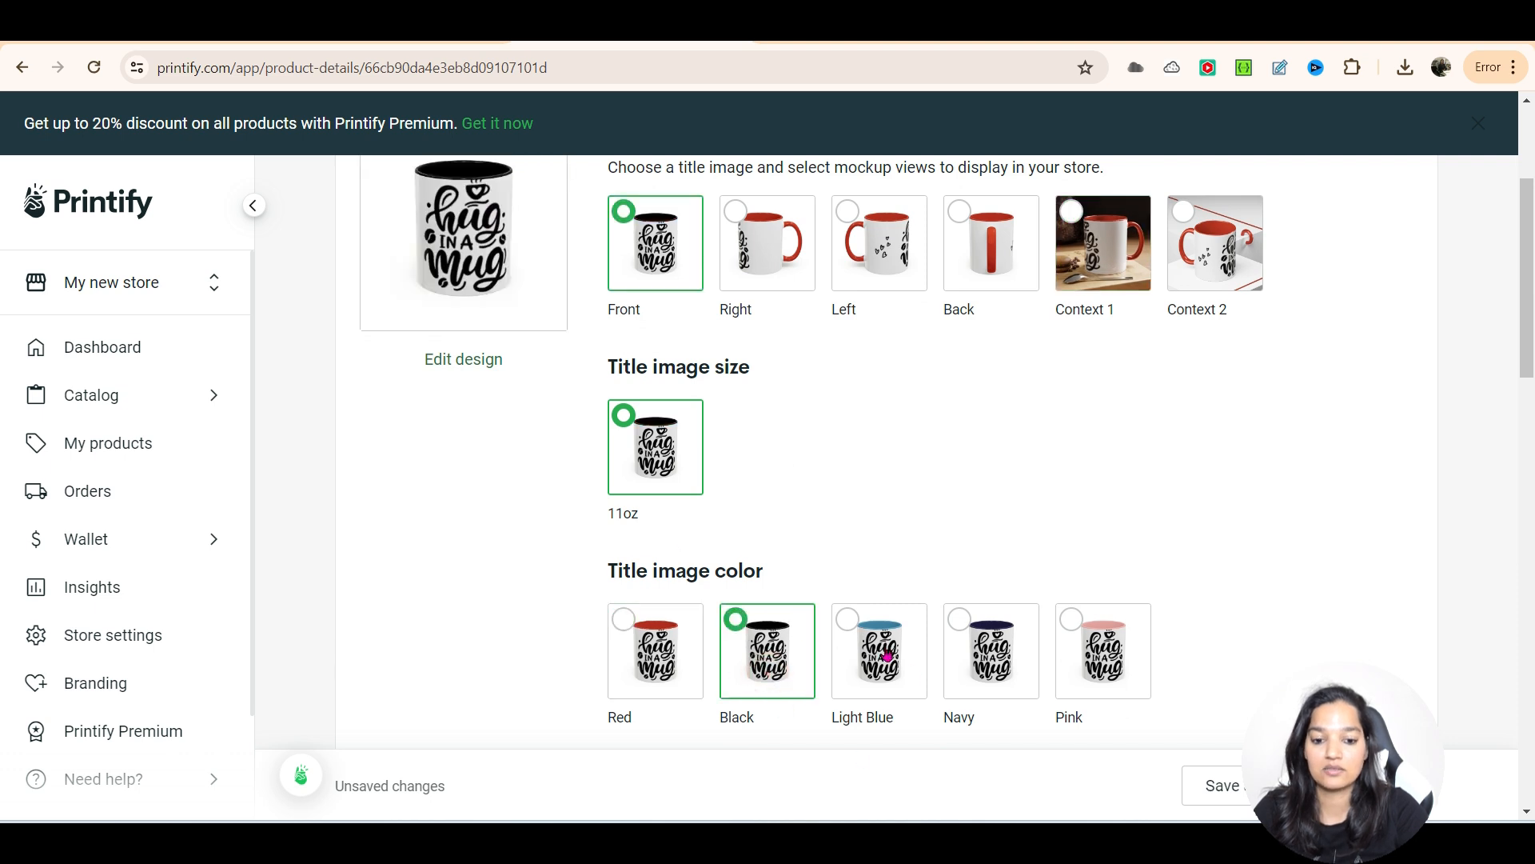
left_click(884, 661)
left_click(992, 673)
left_click(1095, 656)
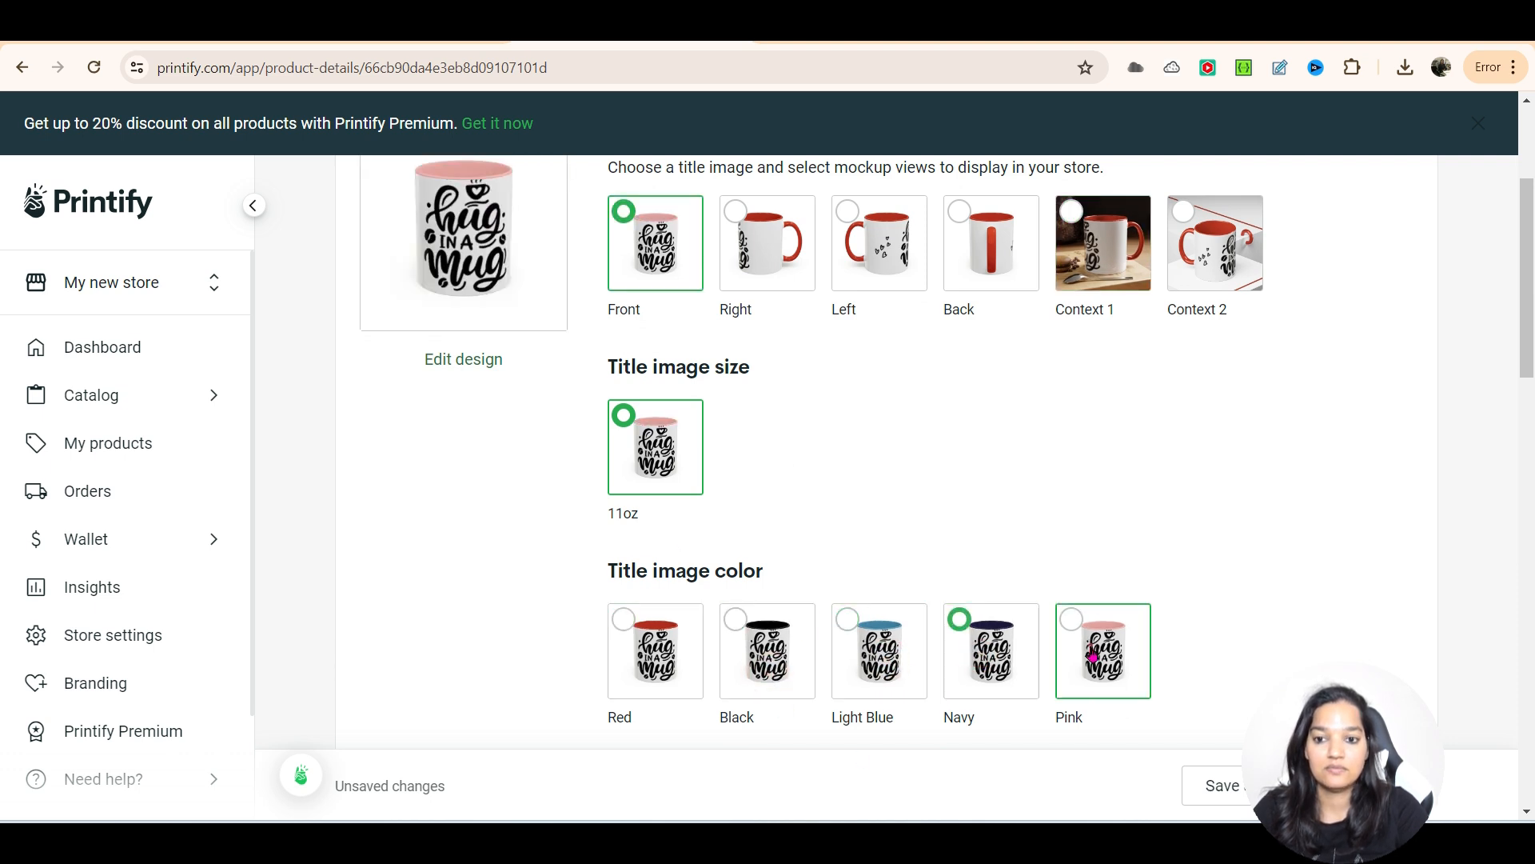
Check the listing's title and description, and submit the mug product to the My Products list.
scroll(884, 571, "down", 5)
scroll(1305, 664, "down", 3)
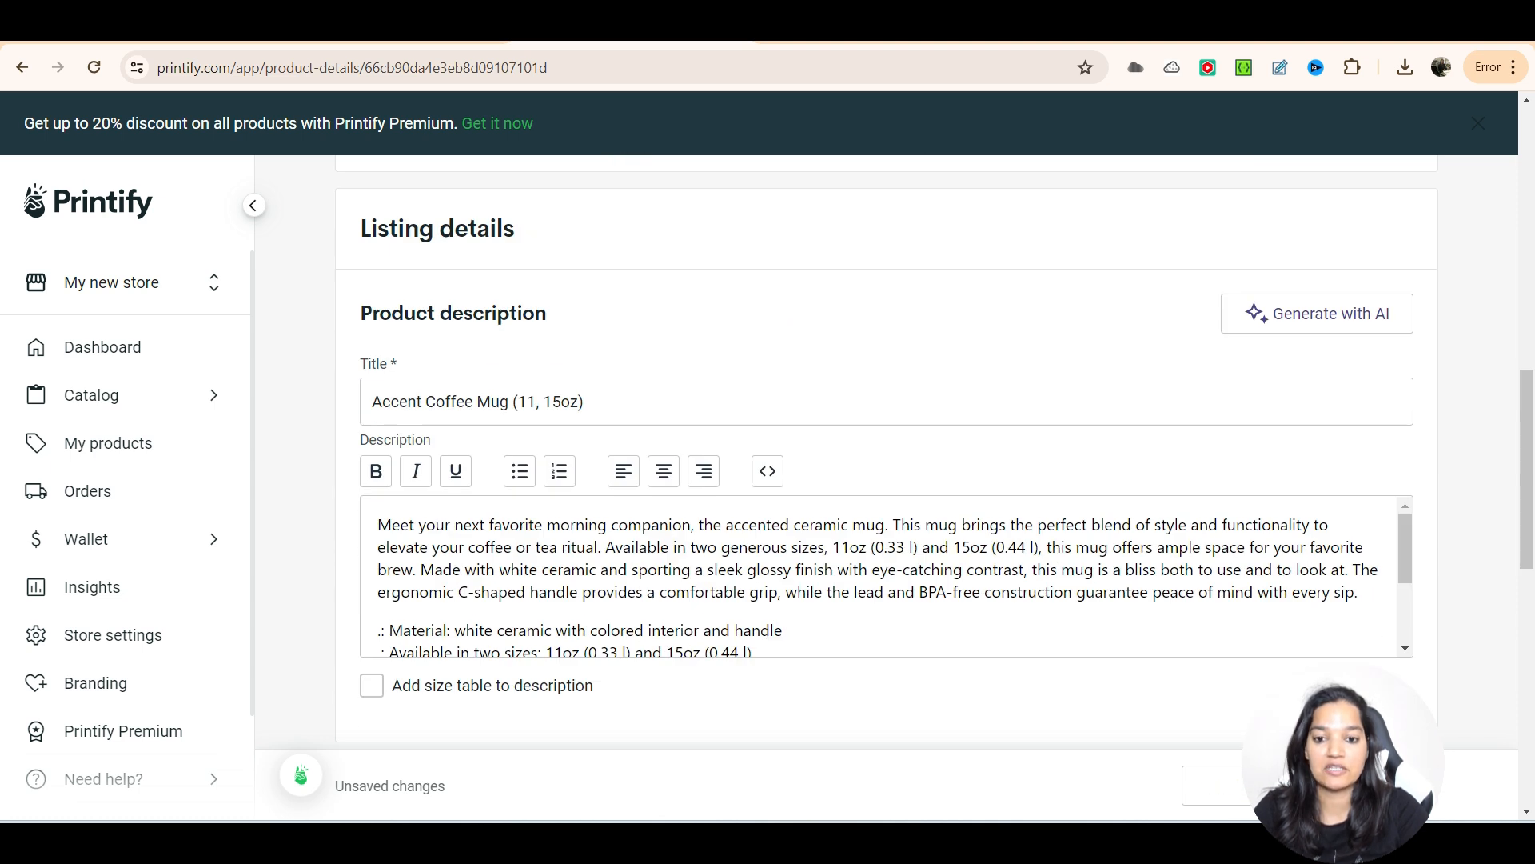
left_click(1351, 779)
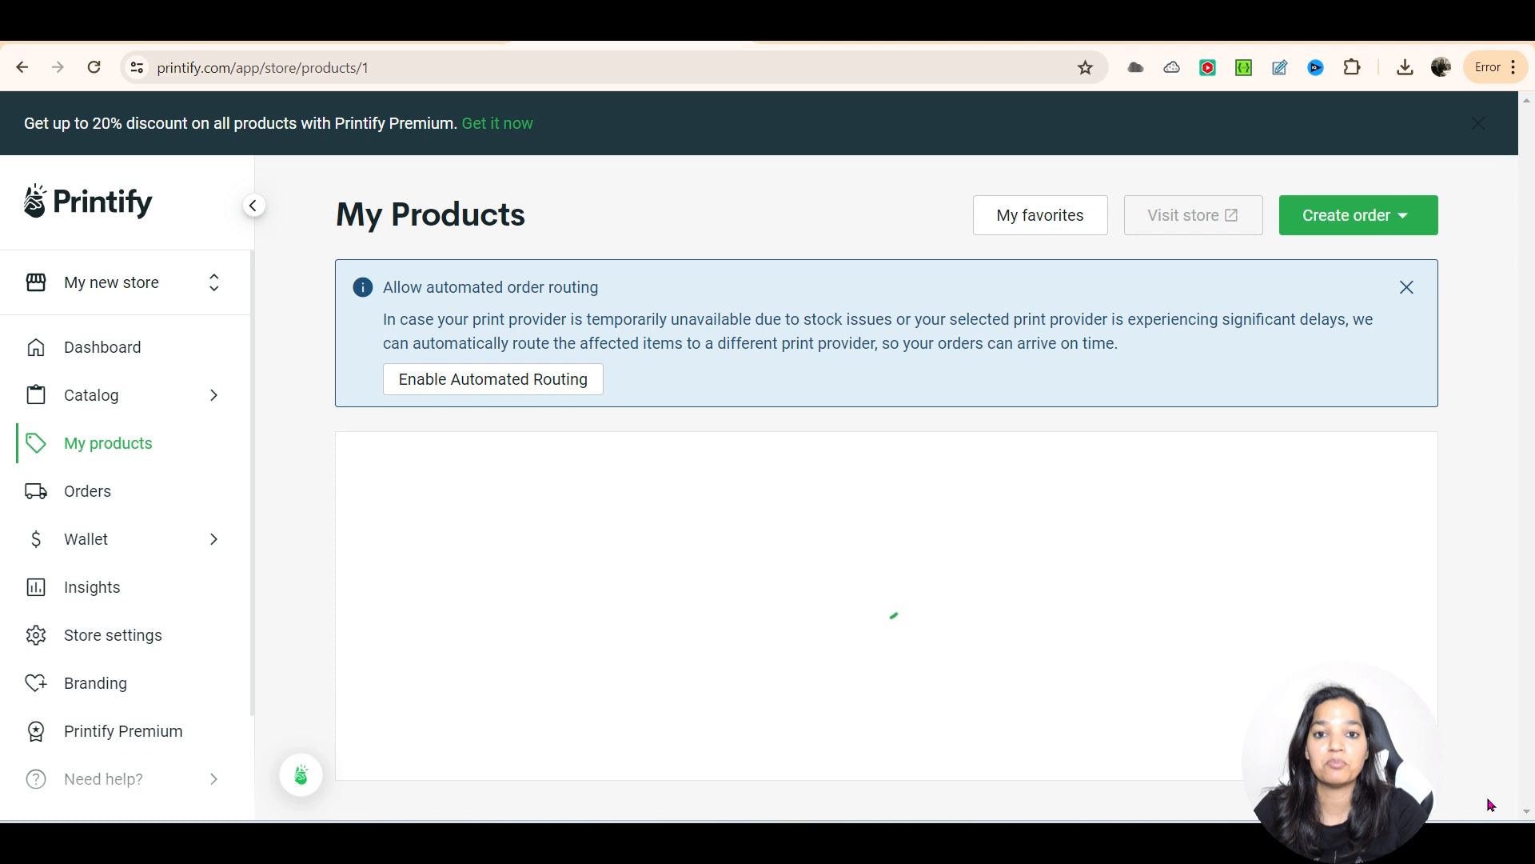